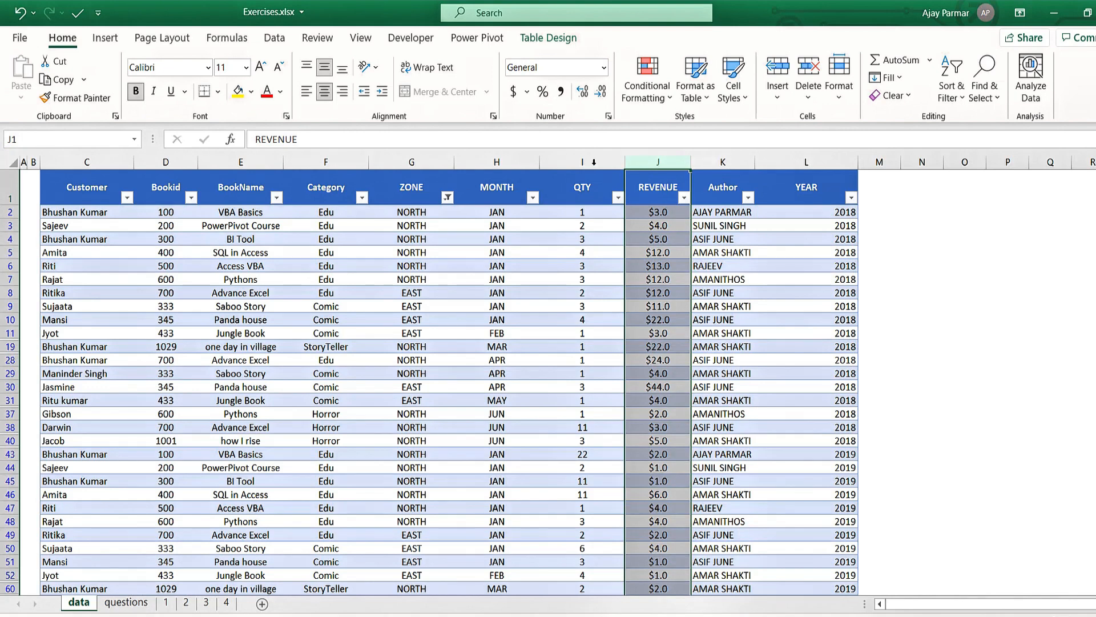
# - Examine the QTY and REVENUE columns on the data sheet and read question Q4 on sheet 4
pyautogui.click(594, 162)
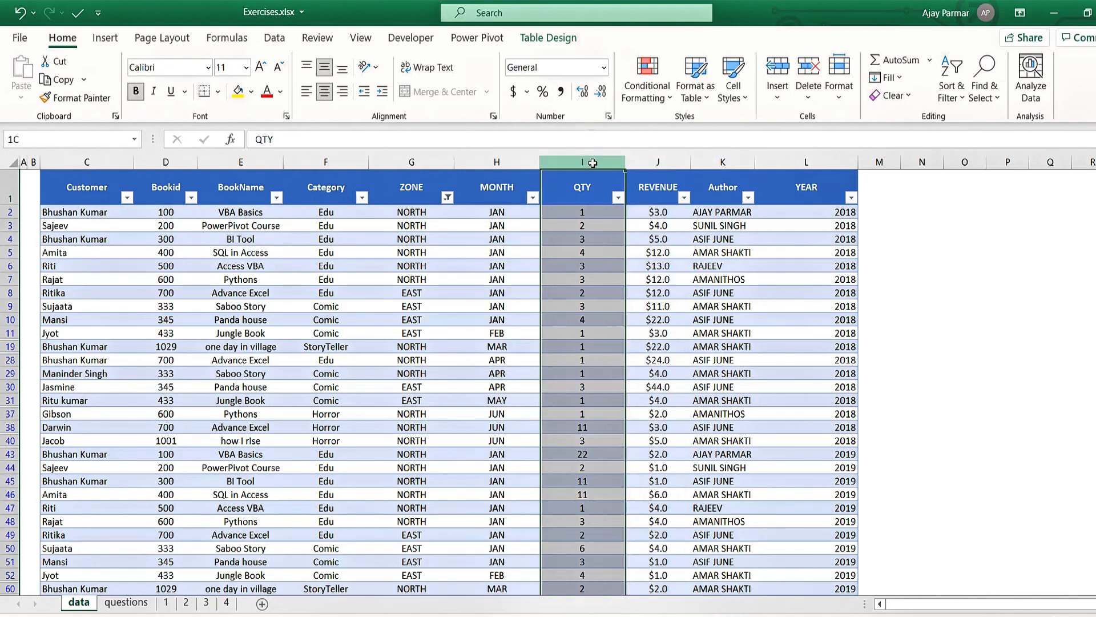
pyautogui.click(658, 208)
pyautogui.click(586, 213)
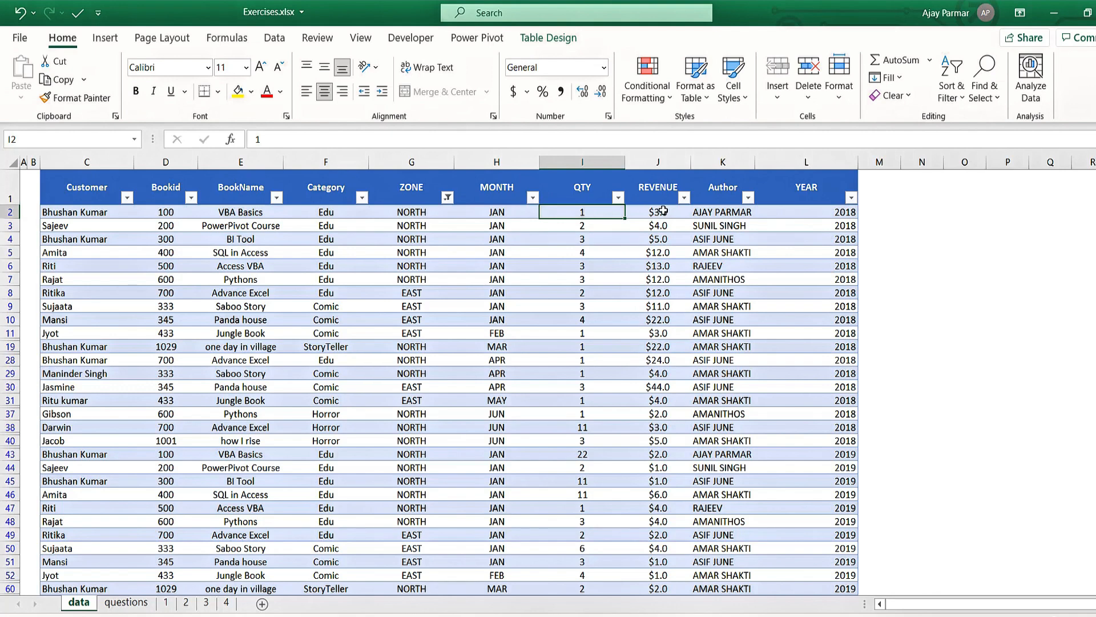
pyautogui.click(600, 165)
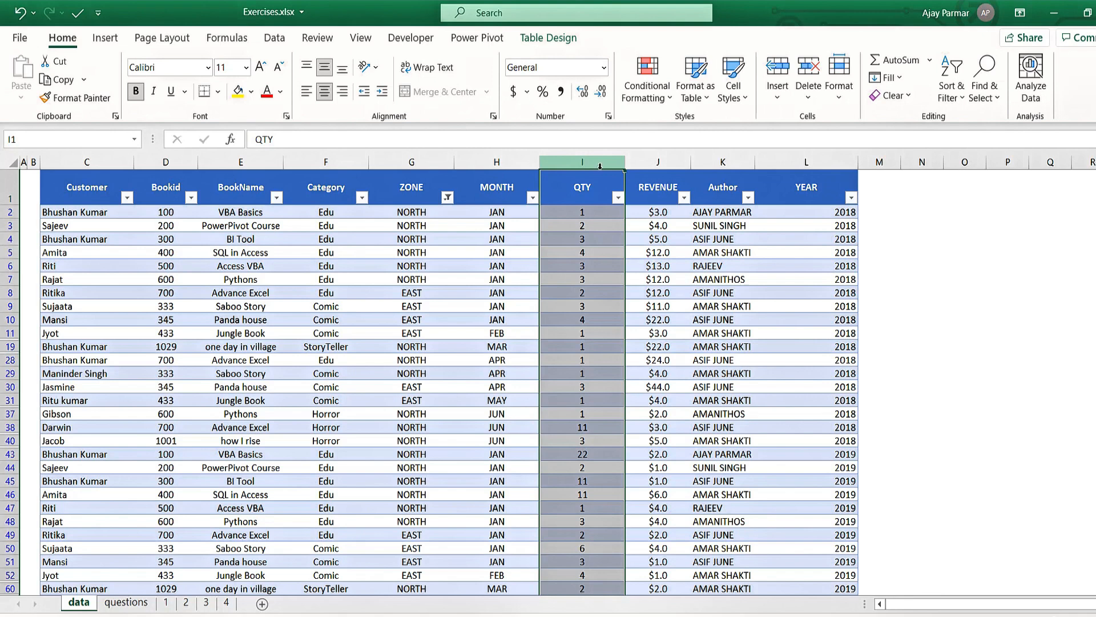
pyautogui.click(647, 187)
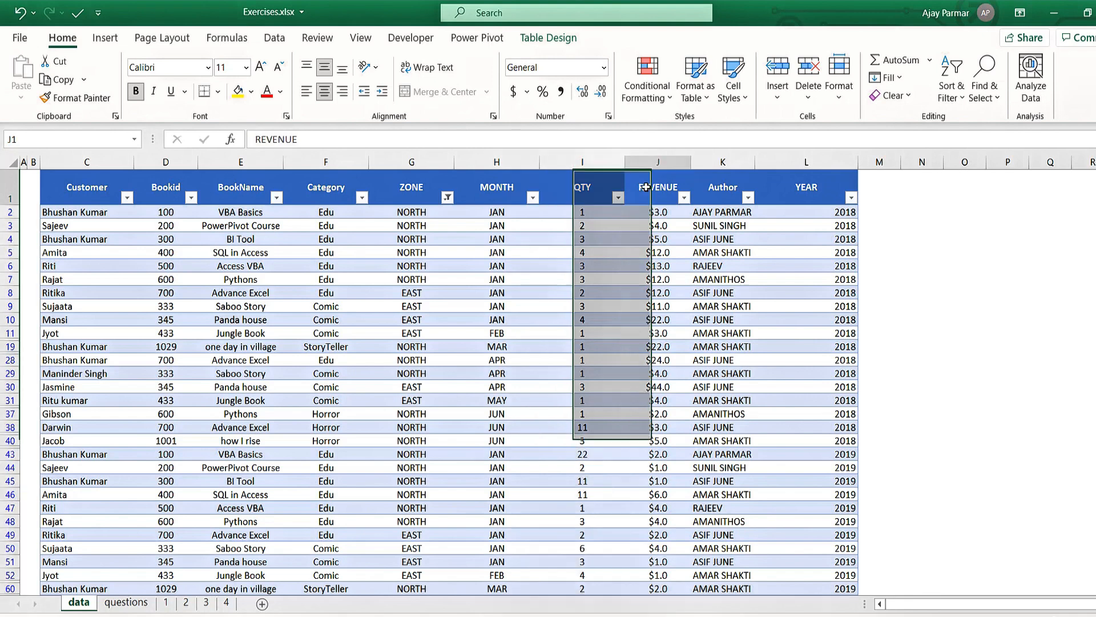
pyautogui.click(230, 606)
pyautogui.click(223, 242)
pyautogui.click(203, 288)
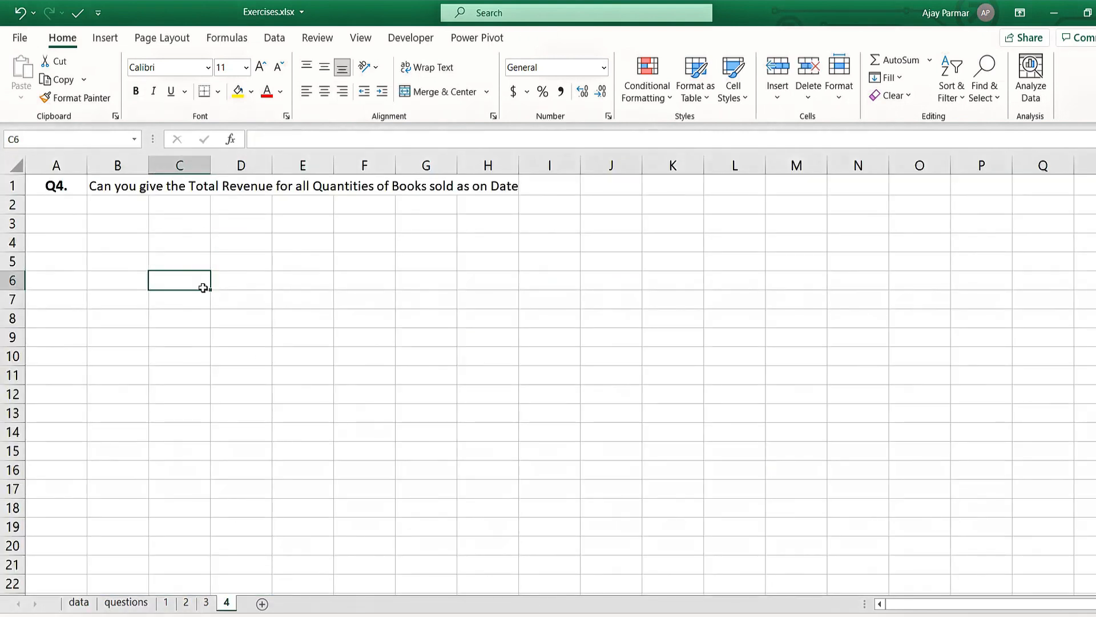
pyautogui.click(203, 224)
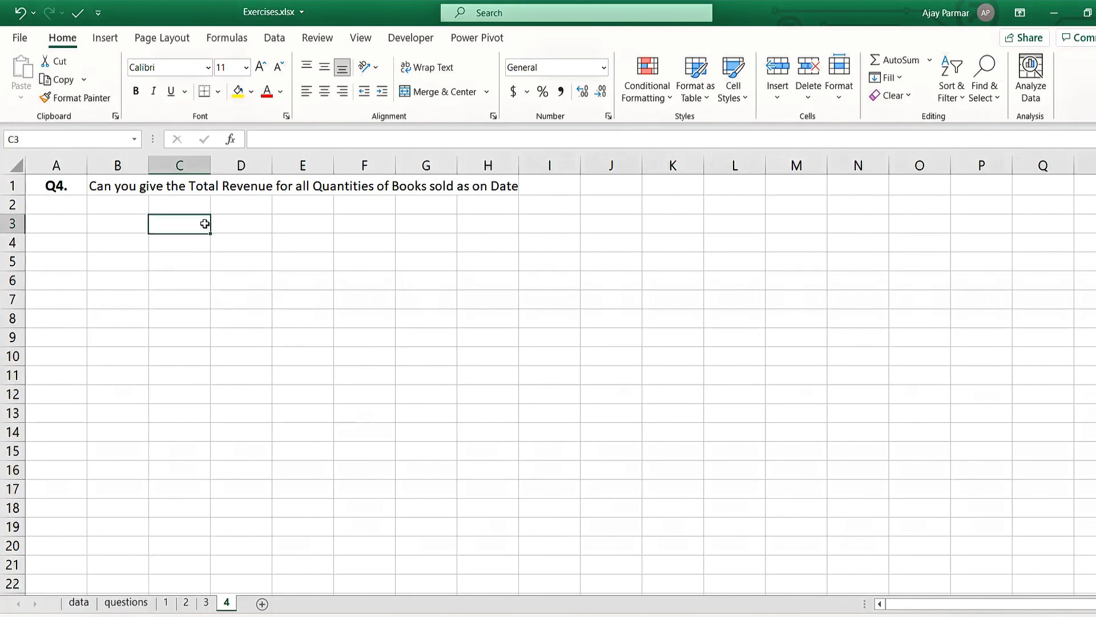
# - Compare the QTY and REVENUE values row by row in rows 2 to 5 of the data sheet
pyautogui.click(80, 603)
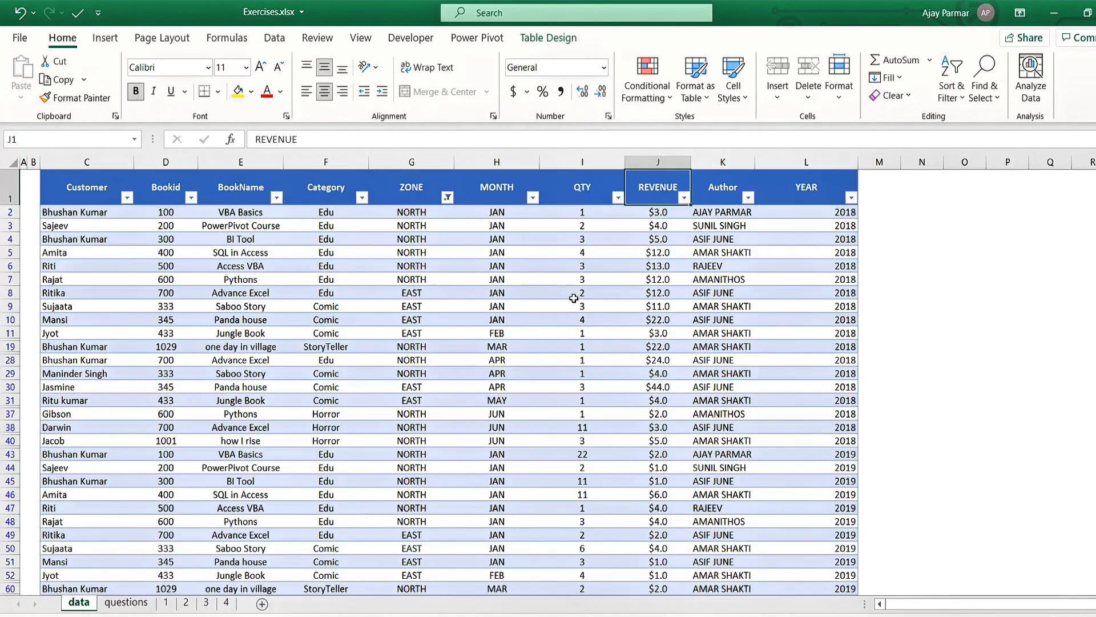
pyautogui.click(571, 217)
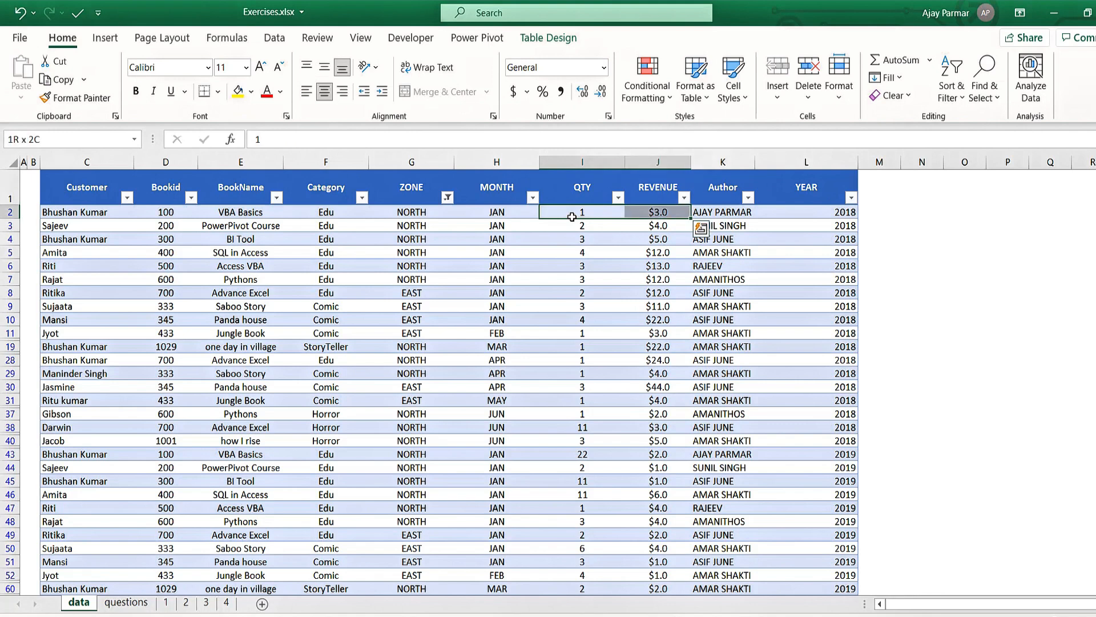
pyautogui.press('Down')
pyautogui.hotkey('shift', 'Right')
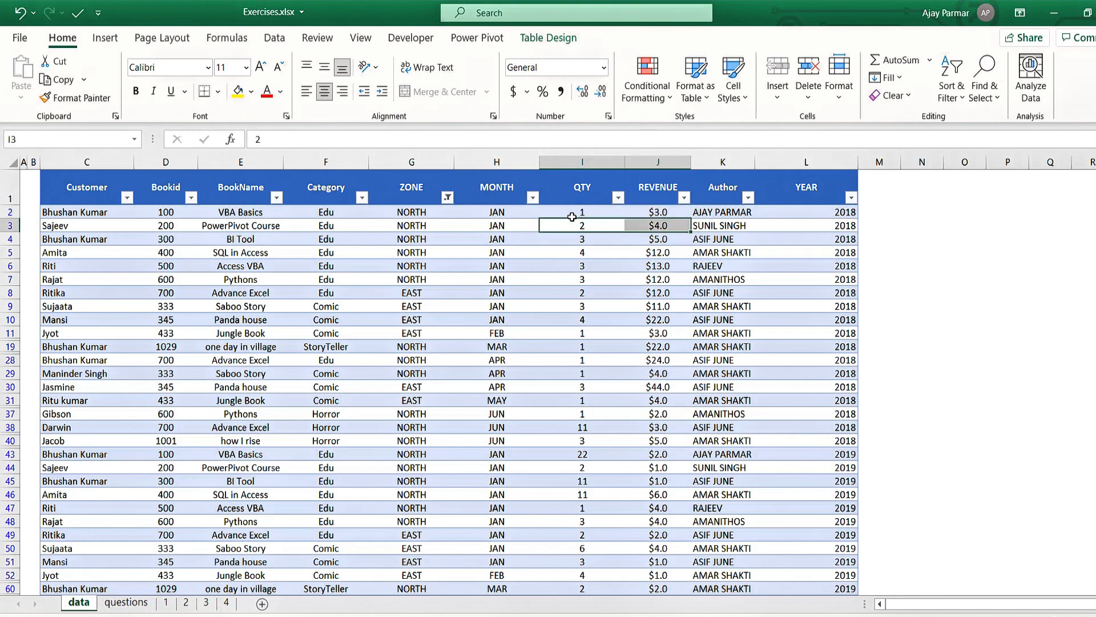
pyautogui.press('Down')
pyautogui.hotkey('shift', 'Right')
pyautogui.press('Down')
pyautogui.hotkey('shift', 'Right')
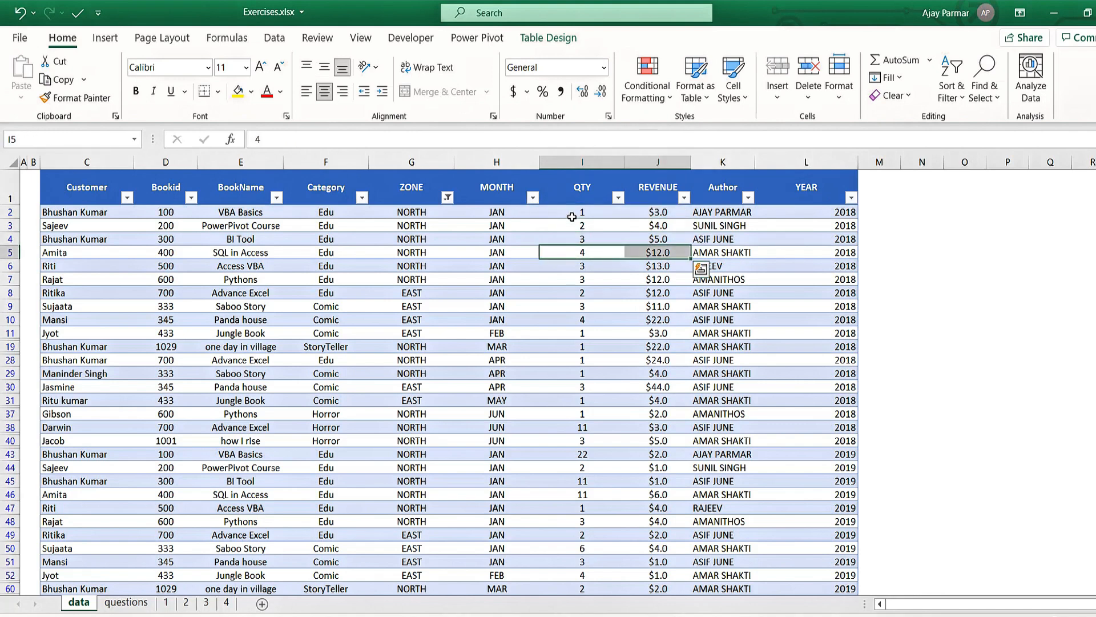
pyautogui.press('Up')
pyautogui.press('Up')
pyautogui.press('Up')
pyautogui.hotkey('shift', 'Right')
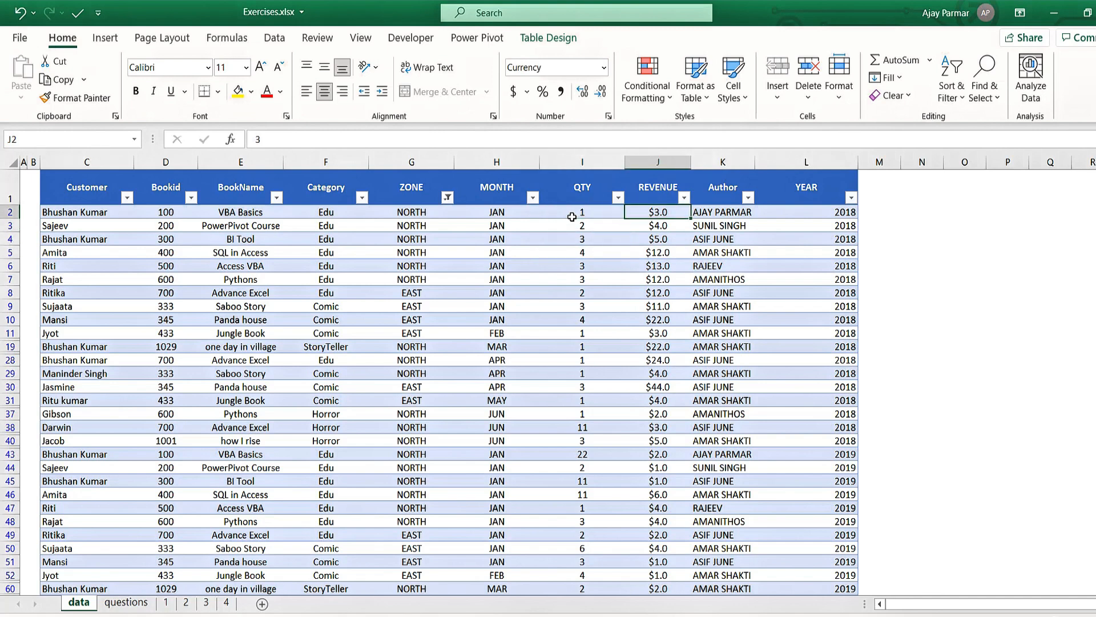
pyautogui.hotkey('shift', 'Left')
pyautogui.hotkey('shift', 'Right')
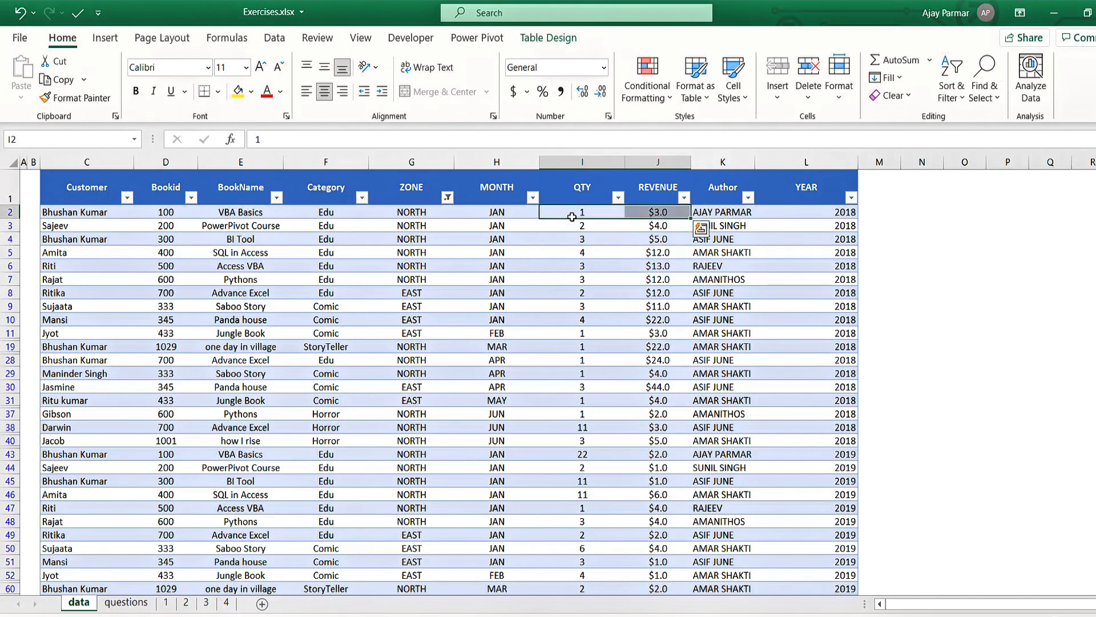
pyautogui.hotkey('shift', 'Left')
pyautogui.press('Down')
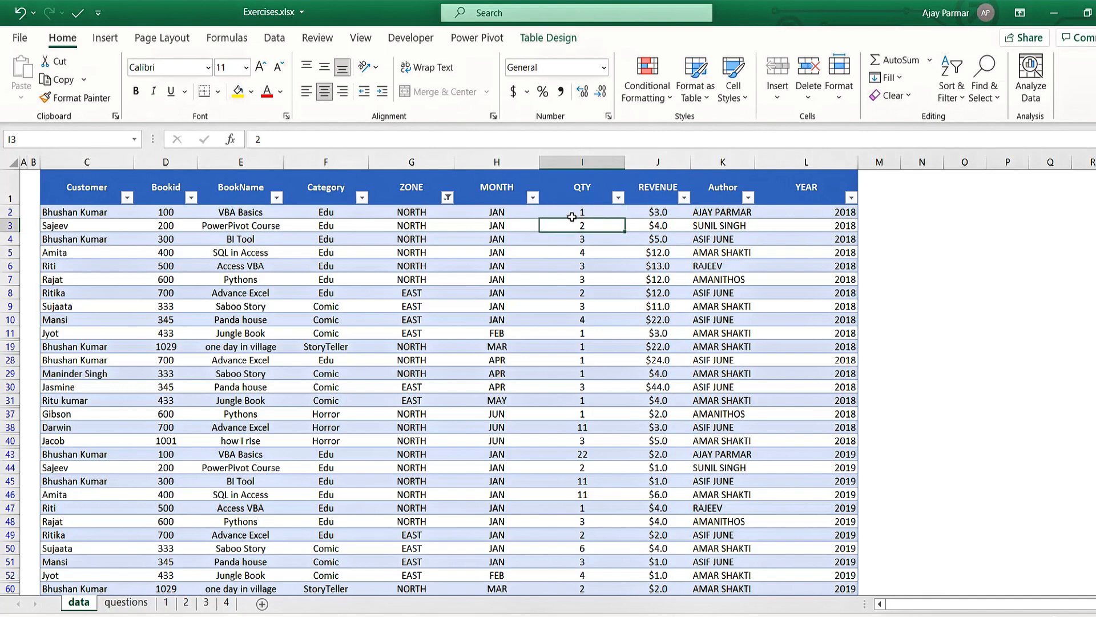
pyautogui.hotkey('shift', 'Right')
pyautogui.press('Down')
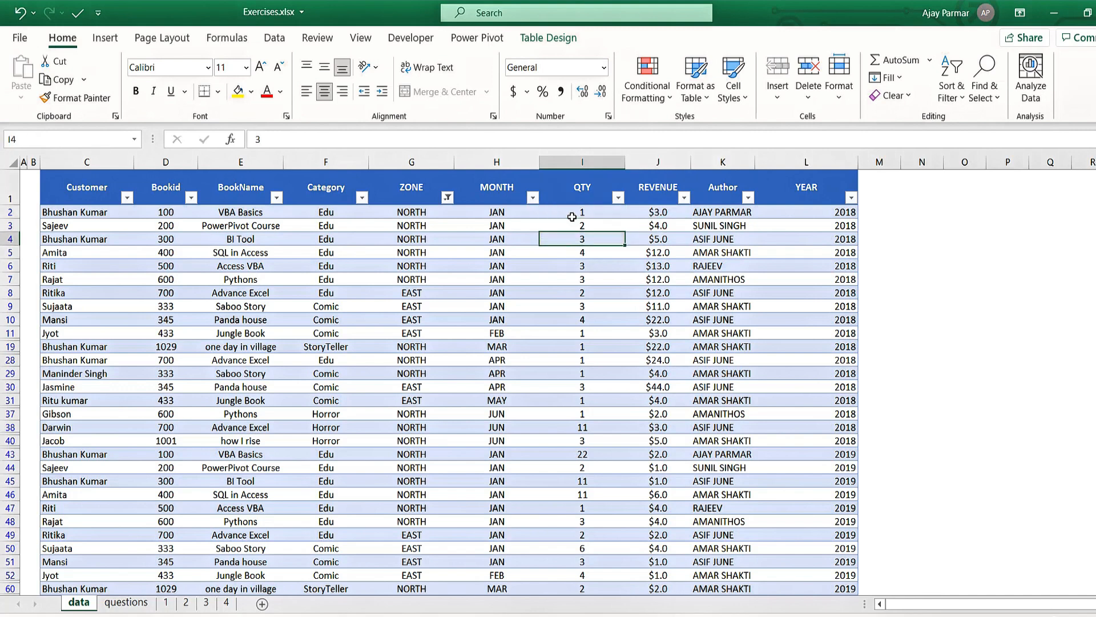
pyautogui.hotkey('shift', 'Right')
pyautogui.hotkey('shift', 'Left')
pyautogui.press('Up')
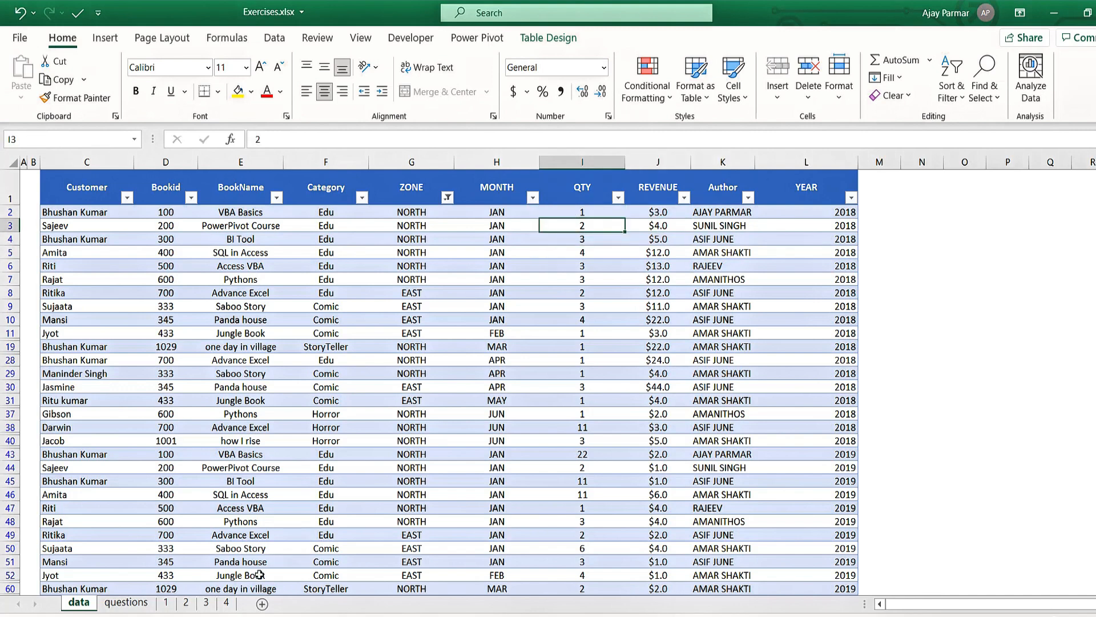
# - On sheet 4, start a new Power Pivot measure in the CustPurchase table and name it FinalTotalqtyRevenue
pyautogui.click(226, 602)
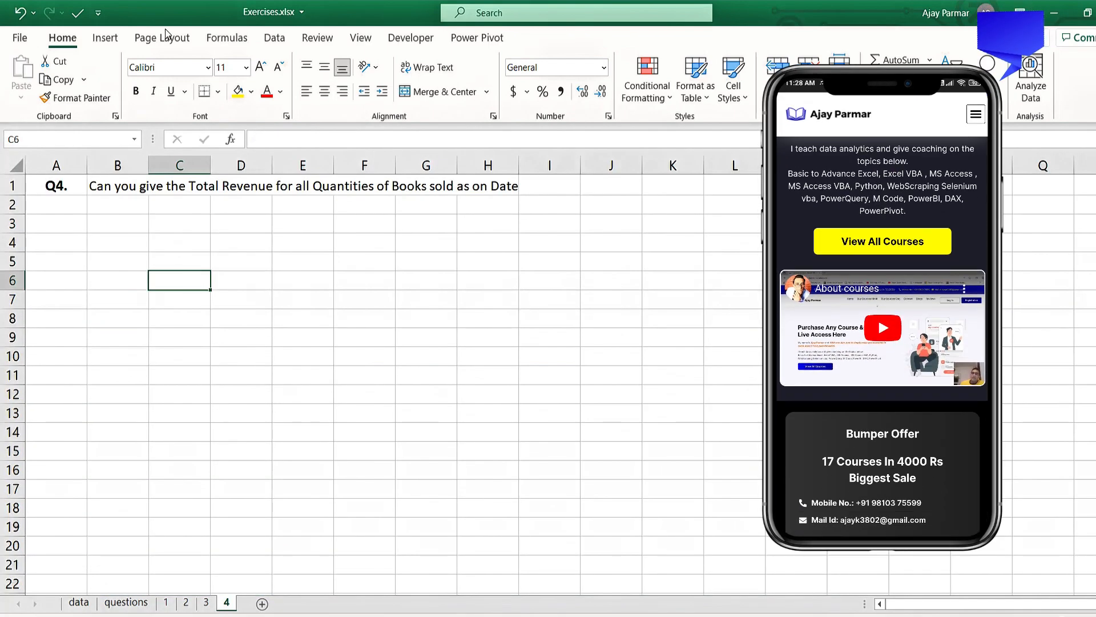
pyautogui.click(448, 38)
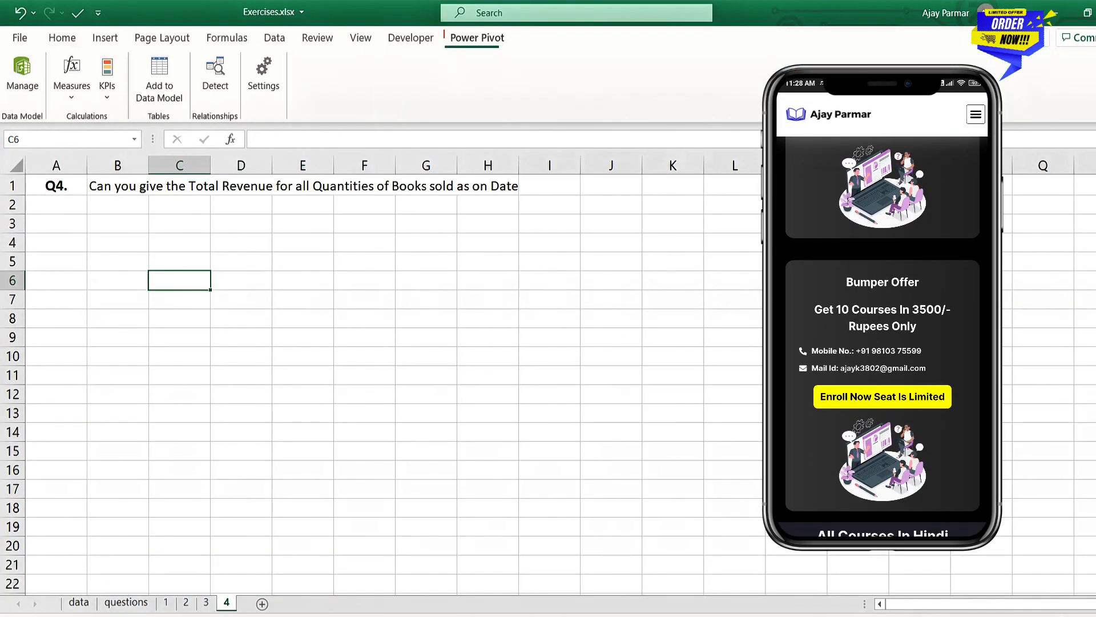
pyautogui.click(72, 80)
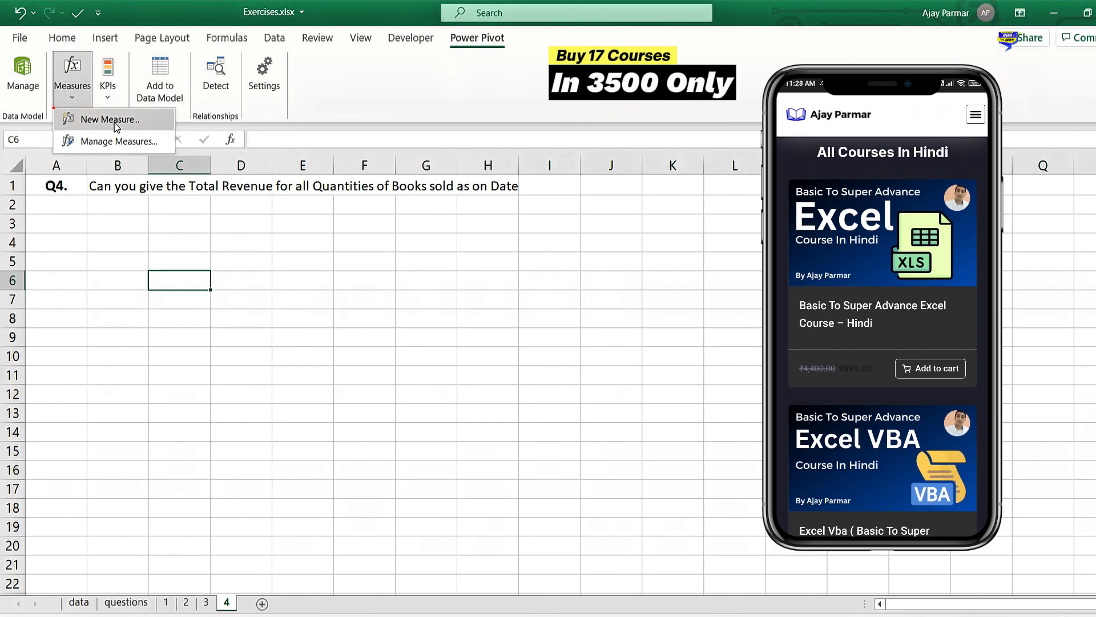
pyautogui.click(133, 125)
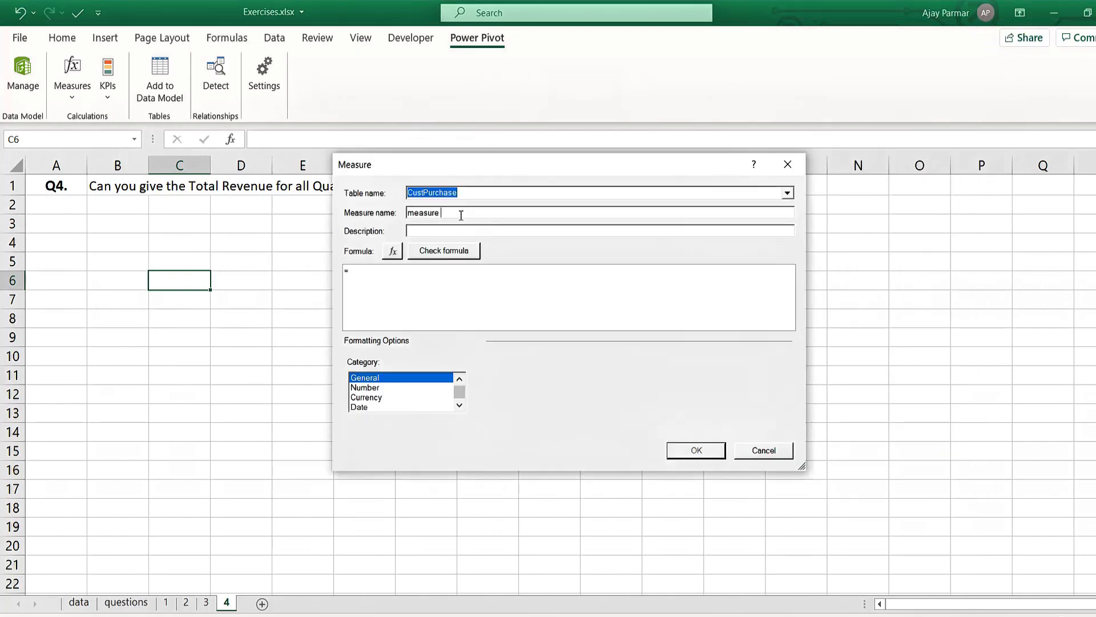
pyautogui.press('BackSpace')
pyautogui.press('BackSpace')
pyautogui.press('BackSpace')
pyautogui.press('BackSpace')
pyautogui.press('BackSpace')
pyautogui.press('BackSpace')
pyautogui.press('BackSpace')
pyautogui.press('BackSpace')
# - Enter the measure formula =SUMX(CustPurchase,CustPurchase[QTY]*CustPurchase[REVENUE])
pyautogui.write('SUMX')
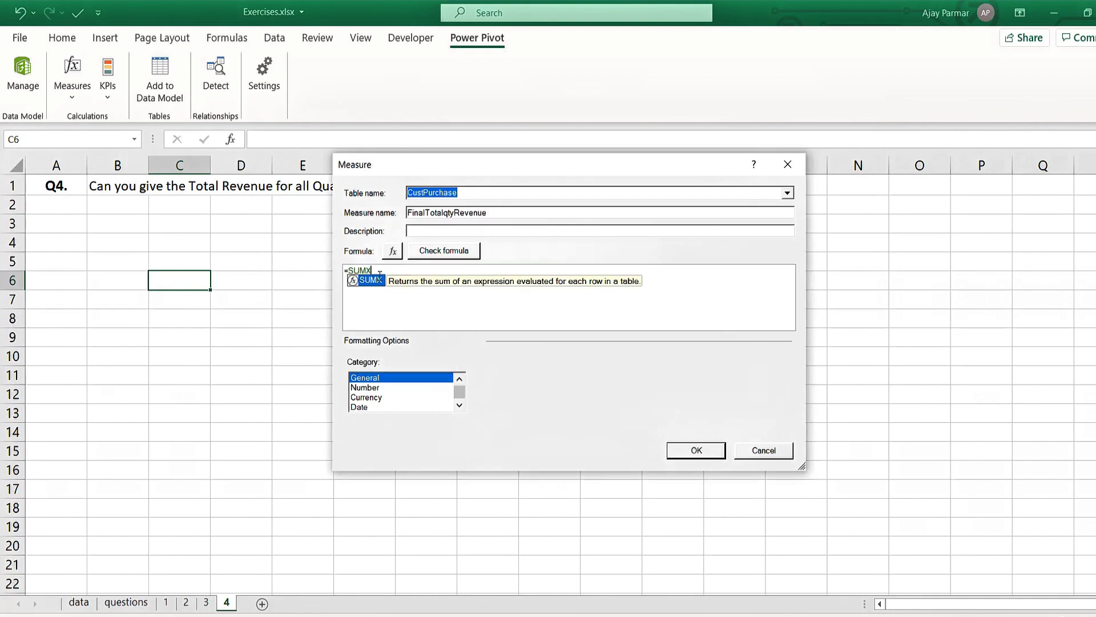
pyautogui.write('(CustPurchase')
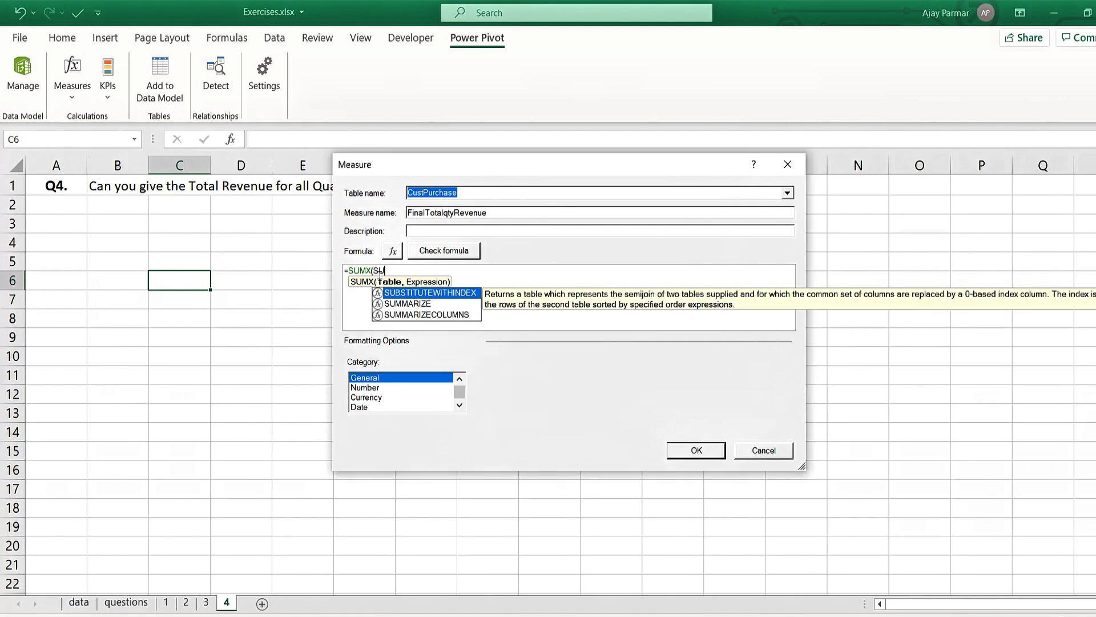
pyautogui.write(',')
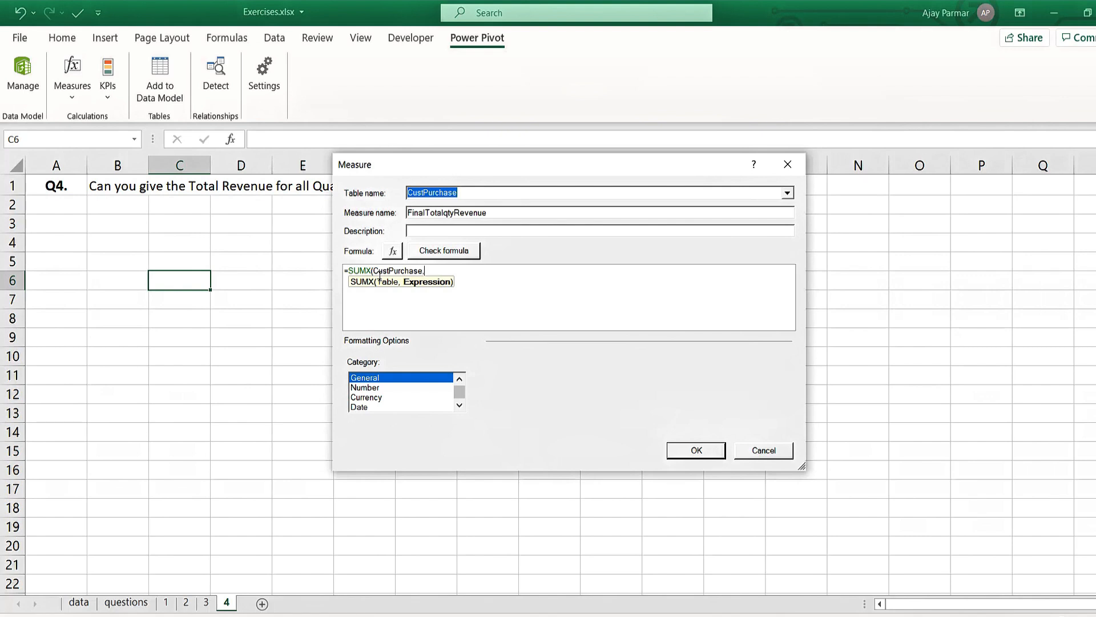
pyautogui.write('ATY')
pyautogui.press('BackSpace')
pyautogui.press('BackSpace')
pyautogui.press('BackSpace')
pyautogui.write('Q')
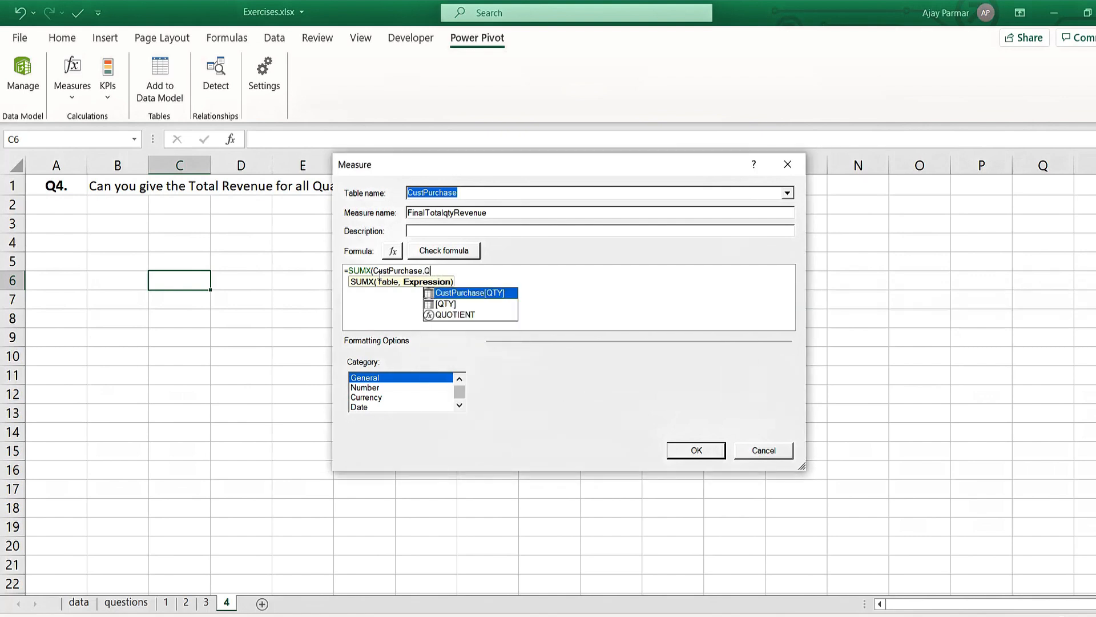
pyautogui.press('Tab')
pyautogui.write('*')
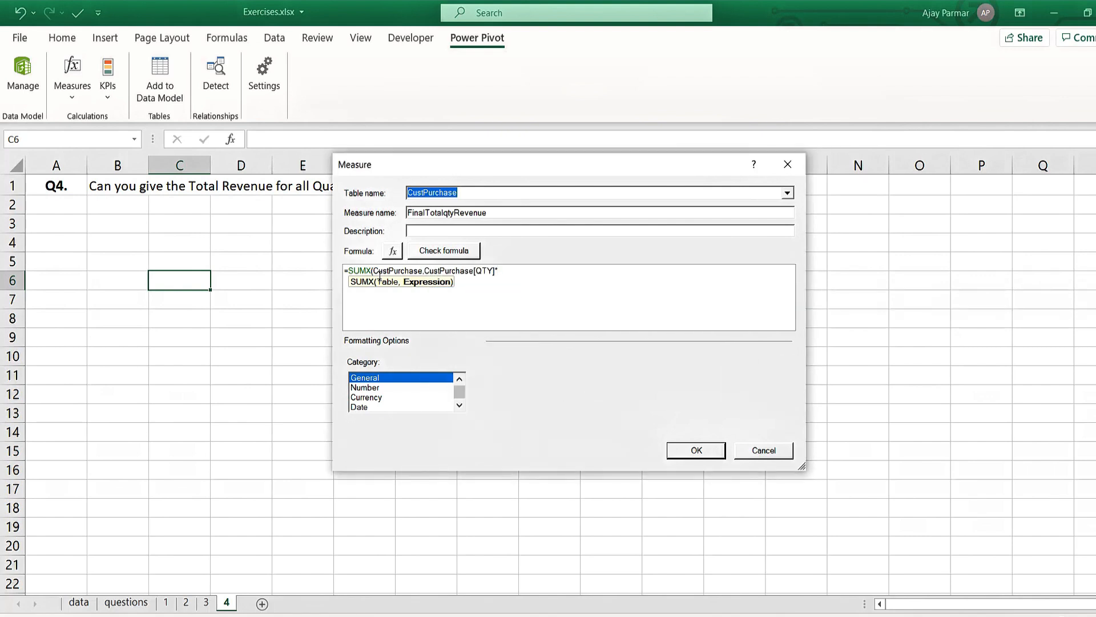
pyautogui.write('RE')
pyautogui.press('Tab')
pyautogui.write(')')
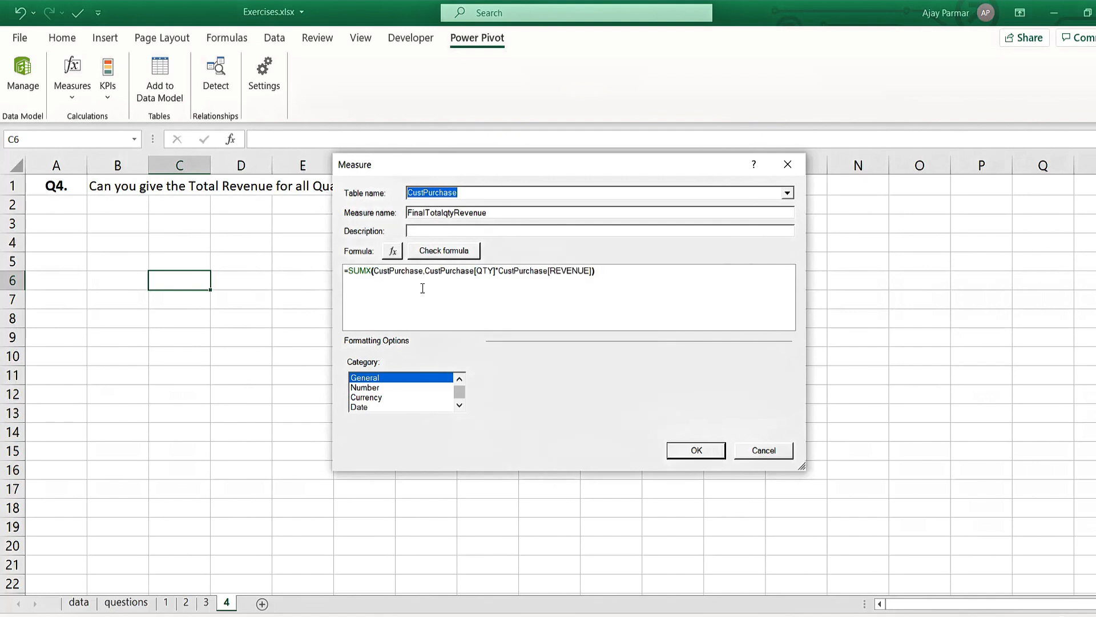
# - Check the measure's formula for errors, then save the measure with the Currency format category
pyautogui.click(436, 251)
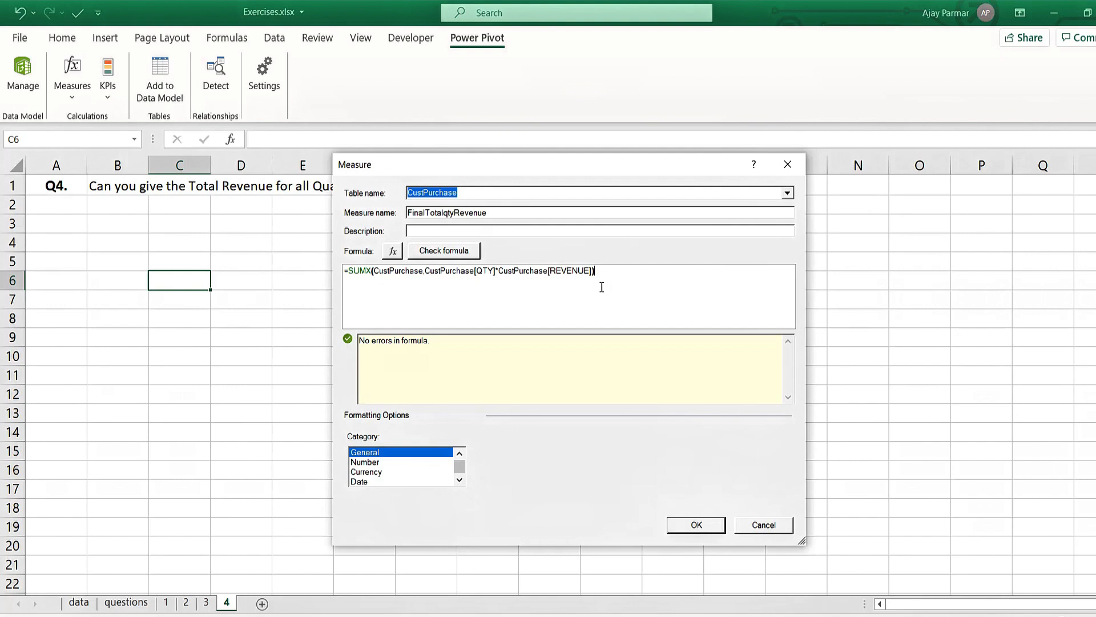
pyautogui.click(381, 471)
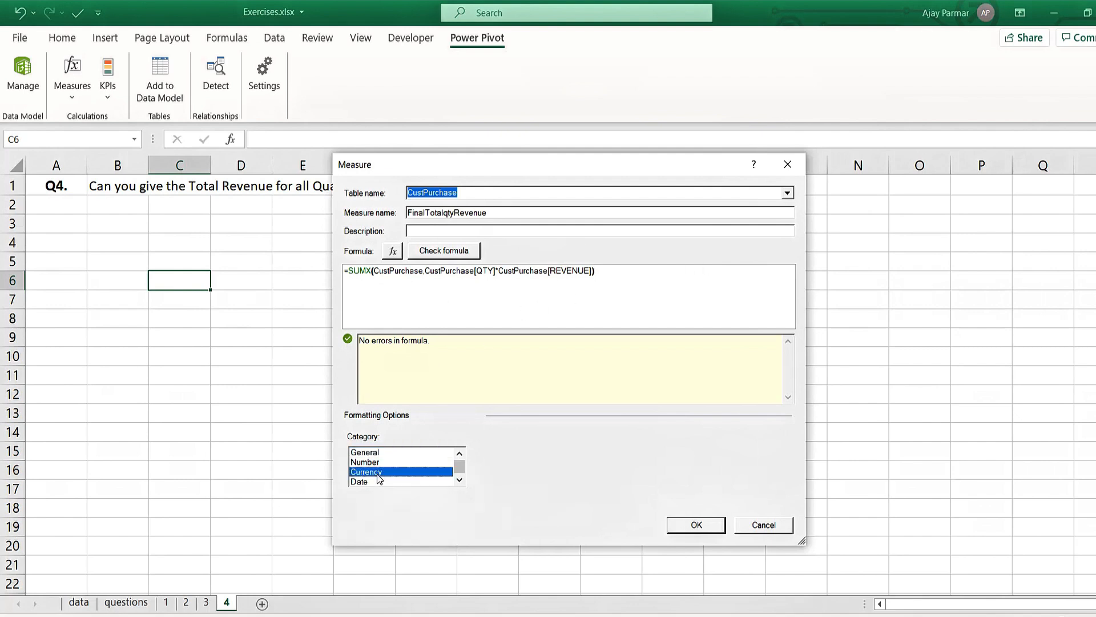
pyautogui.click(701, 530)
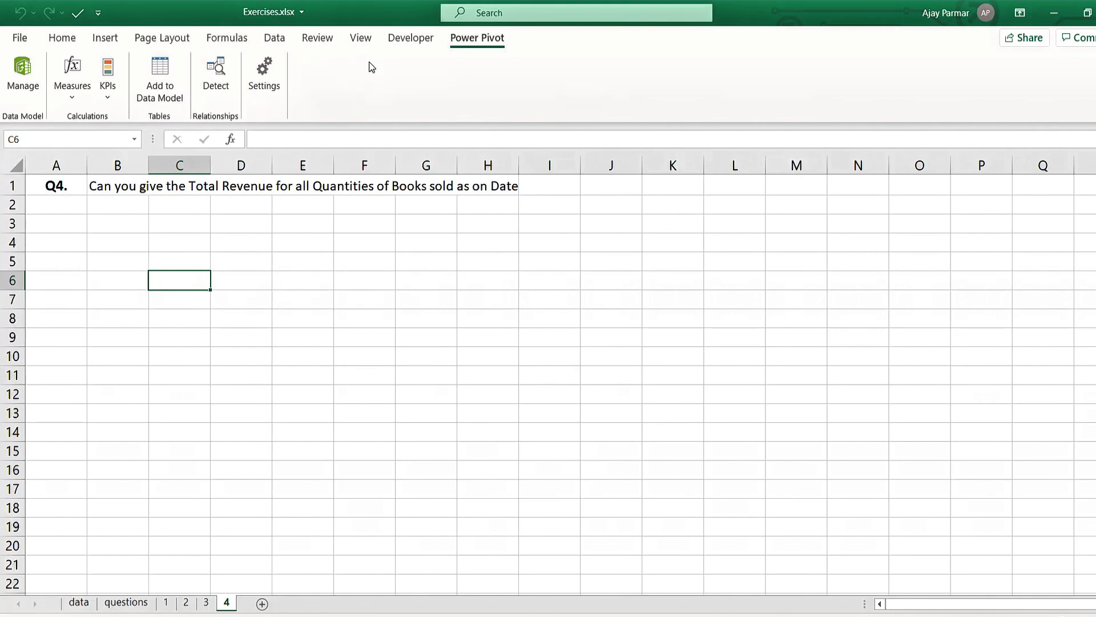
# - Insert a PivotTable based on the workbook's Data Model at cell C6 of the existing sheet 4
pyautogui.click(100, 40)
pyautogui.click(27, 71)
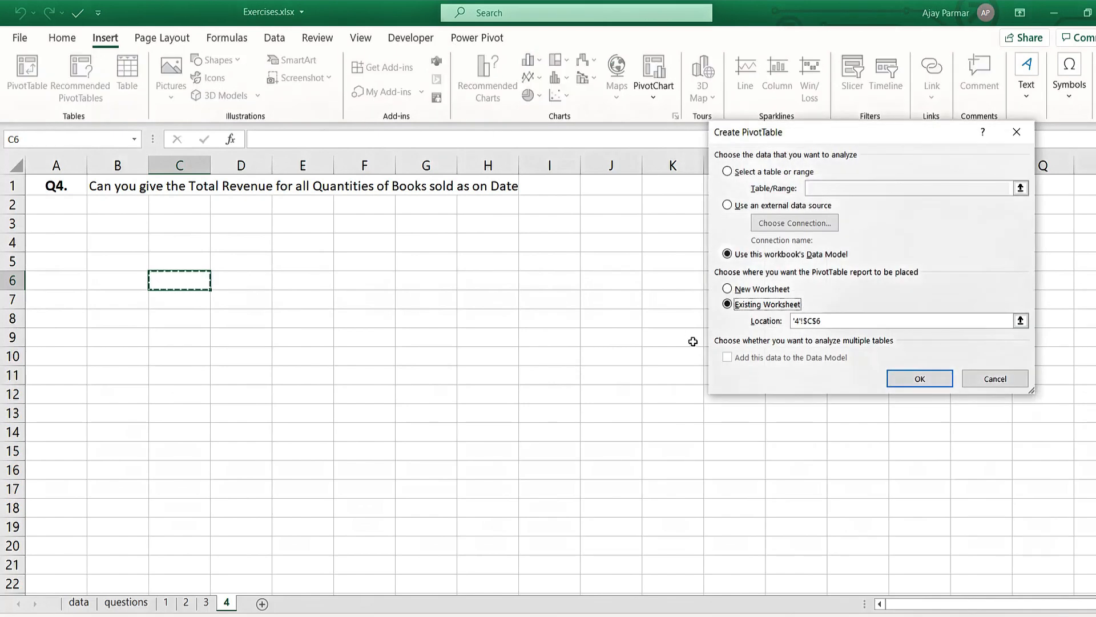
pyautogui.click(920, 377)
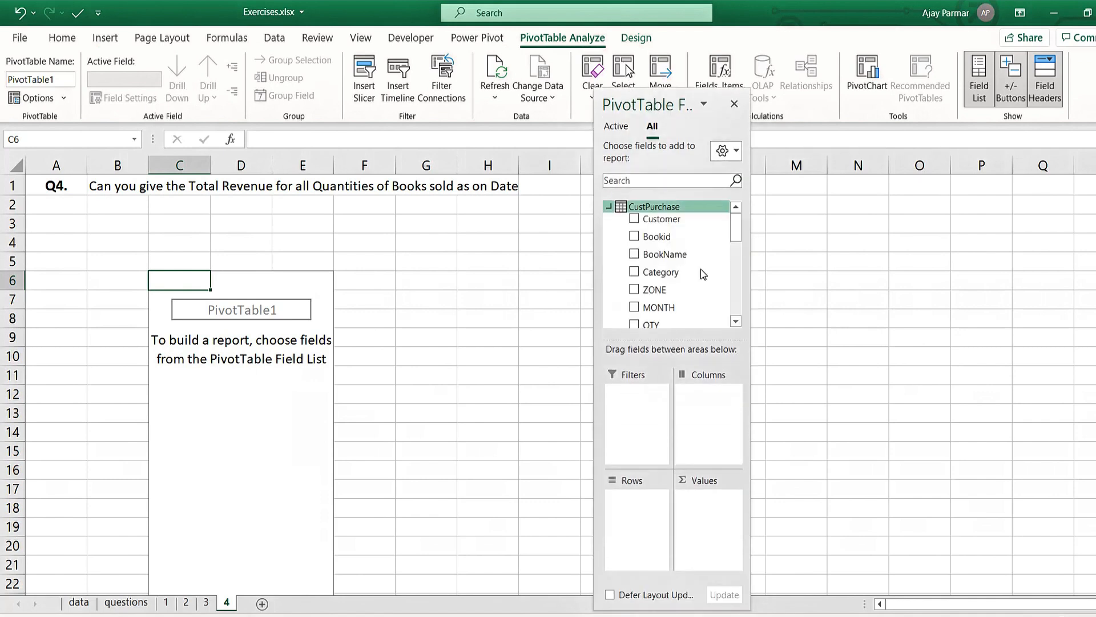
# - Add the FinalTotalqtyRevenue measure to the PivotTable's values and select its result cell C7
pyautogui.scroll(-5, 713, 257)
pyautogui.moveTo(688, 309); pyautogui.dragTo(697, 520)
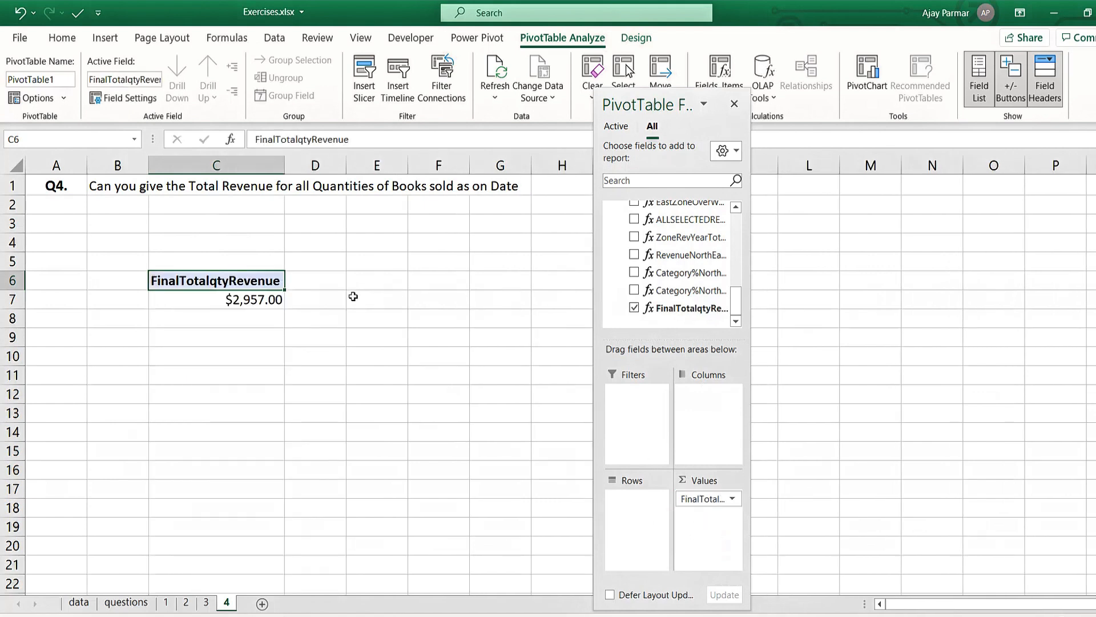
pyautogui.click(220, 301)
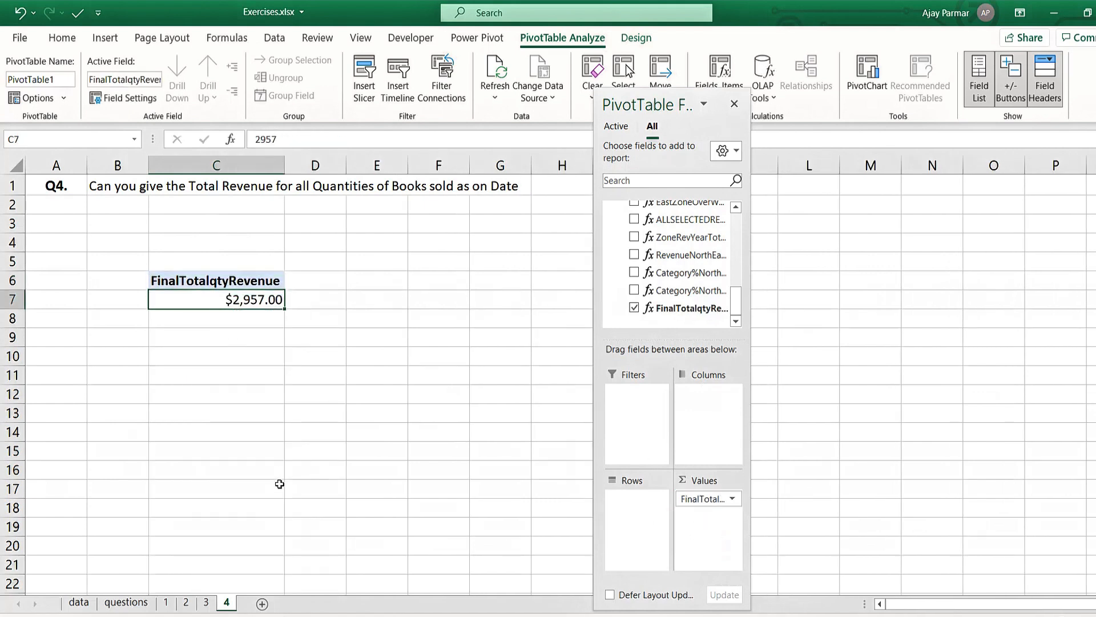
# - Add a new worksheet after sheet 4 and rename it 5
pyautogui.click(263, 604)
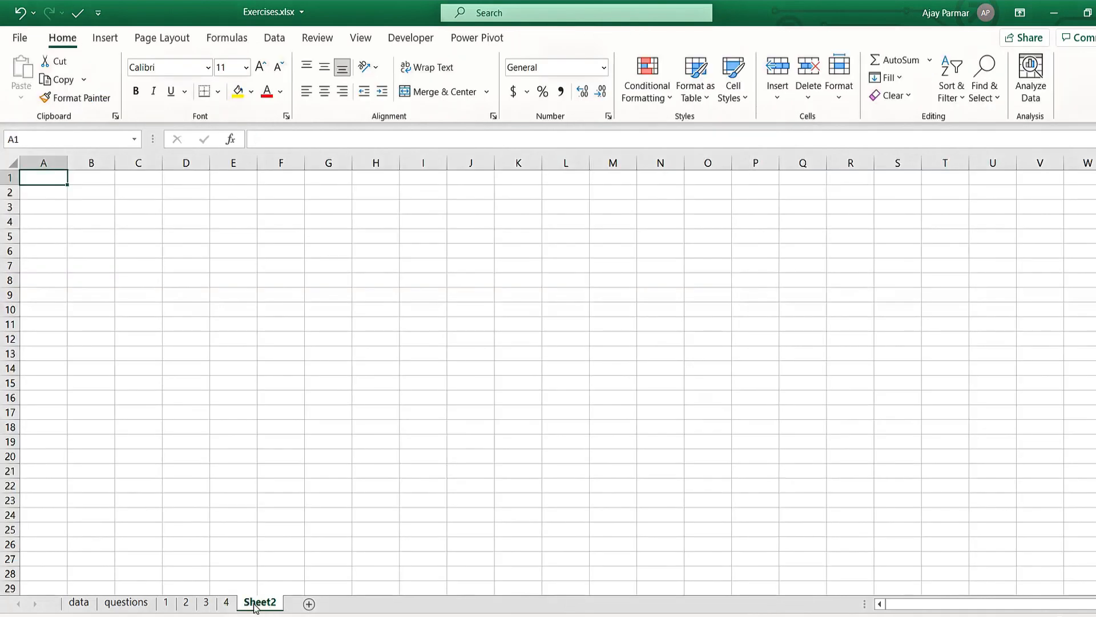
pyautogui.doubleClick(258, 603)
pyautogui.write('5')
# - Copy the Q5 question from B14:C14 of the questions sheet to cell A1 of sheet 5
pyautogui.click(126, 603)
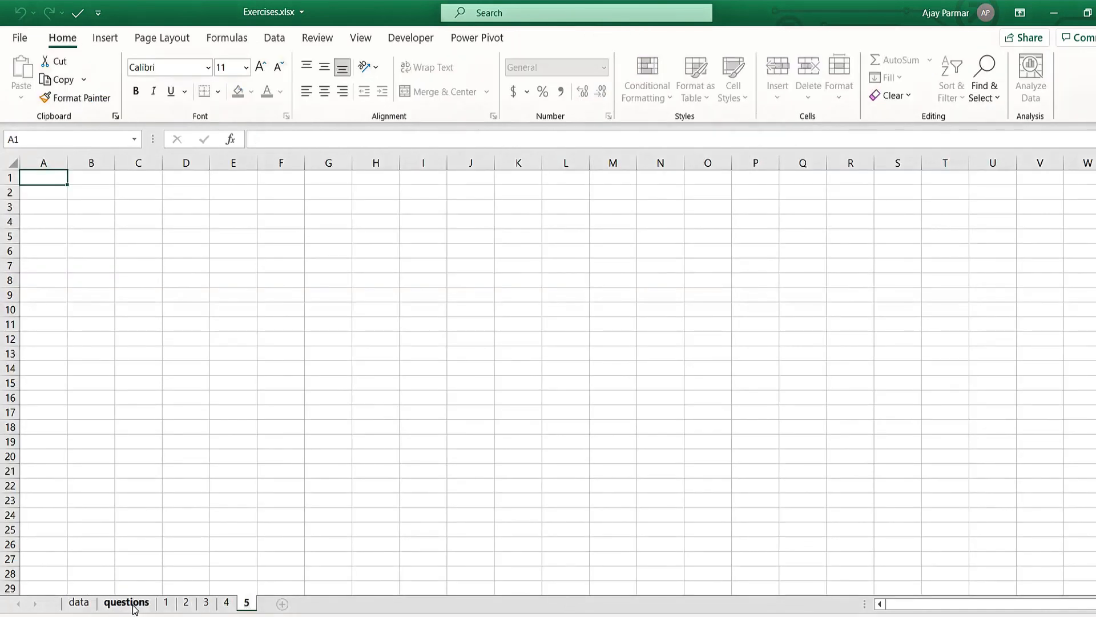
pyautogui.click(194, 491)
pyautogui.moveTo(134, 491); pyautogui.dragTo(228, 491)
pyautogui.hotkey('ctrl', 'c')
pyautogui.click(248, 604)
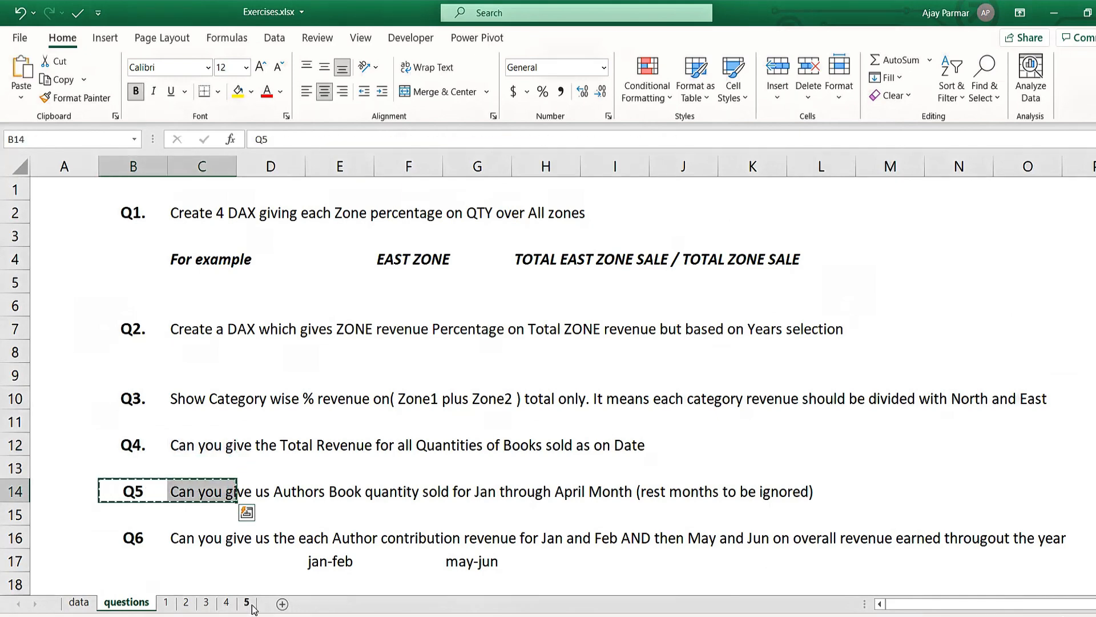
pyautogui.hotkey('ctrl', 'v')
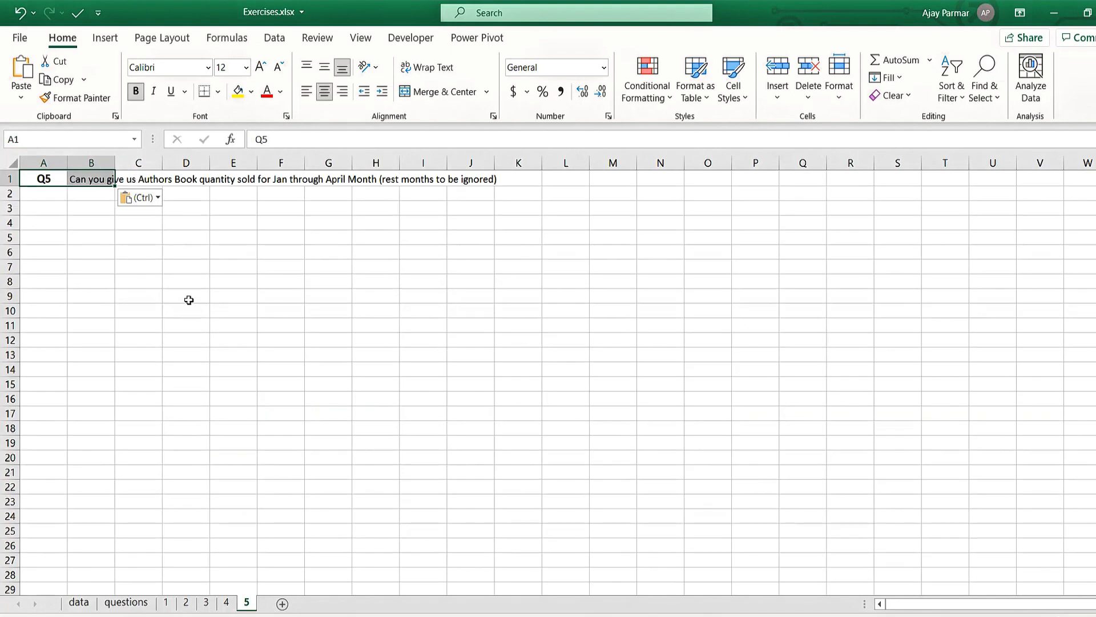
pyautogui.click(188, 298)
pyautogui.press('ctrl')
pyautogui.press('Escape')
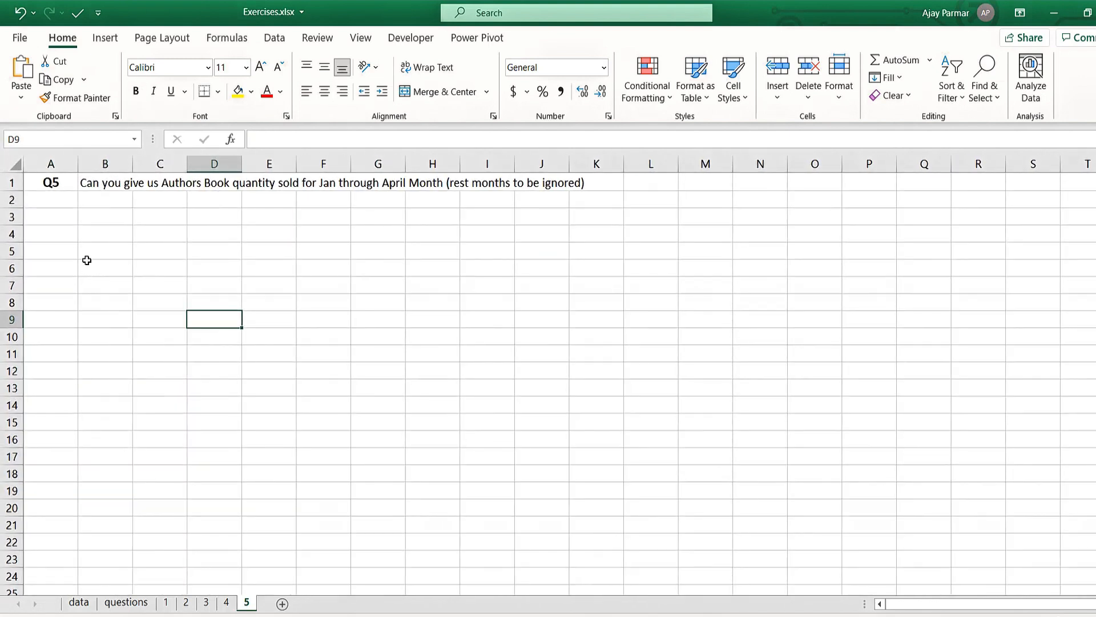
# - List the months JAN, FEB, MAR and APR in cells G4 to G7 of sheet 5
pyautogui.click(194, 267)
pyautogui.keyDown('ctrl'); pyautogui.scroll(1, 406, 261); pyautogui.keyUp('ctrl')
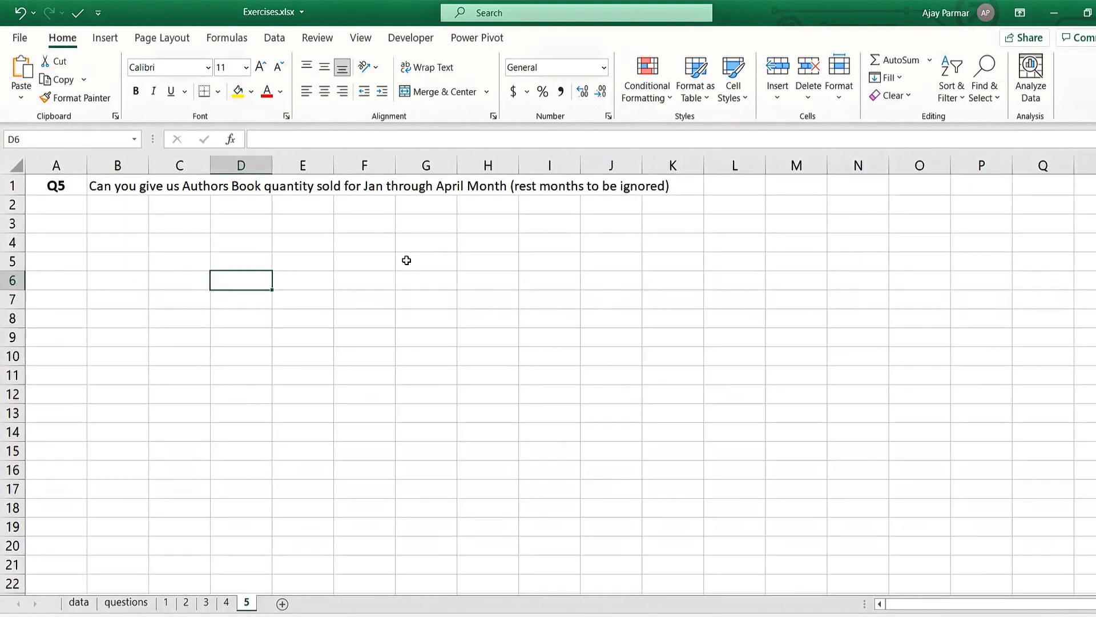
pyautogui.click(467, 247)
pyautogui.click(397, 238)
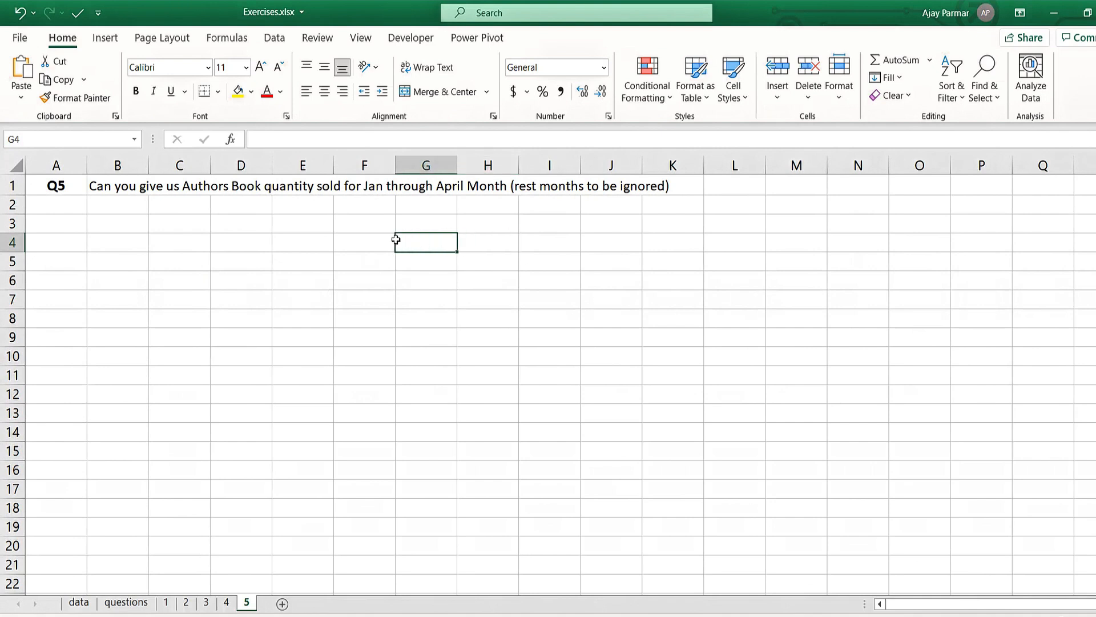
pyautogui.write('JAN')
pyautogui.press('Return')
pyautogui.write('FEB')
pyautogui.press('Return')
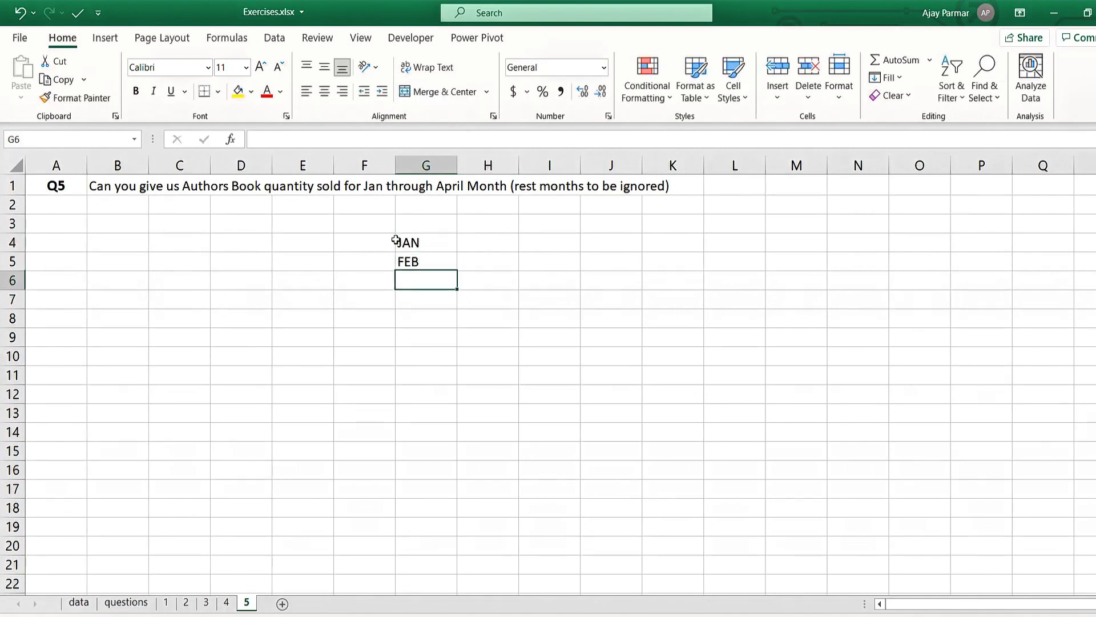
pyautogui.write('MAR')
pyautogui.press('Return')
pyautogui.write('APR')
pyautogui.press('Up')
pyautogui.press('Up')
pyautogui.press('Up')
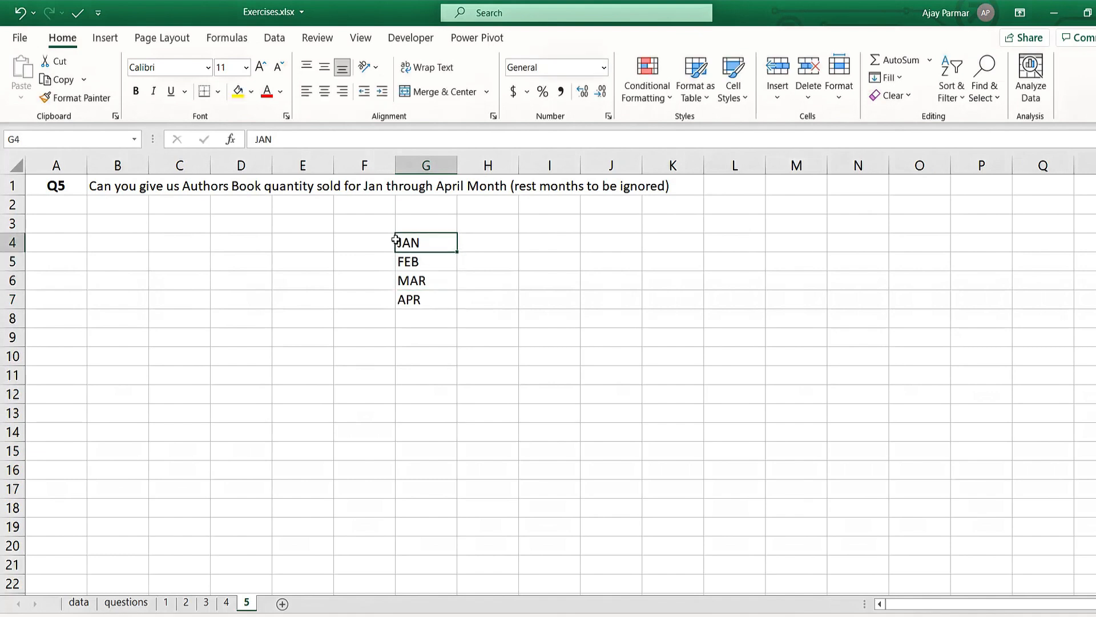
# - Enter the headings AUTHOR in cell E4 and QTY in cell F4, beside the month list
pyautogui.press('Left')
pyautogui.press('Left')
pyautogui.write('AUTHOR')
pyautogui.press('Return')
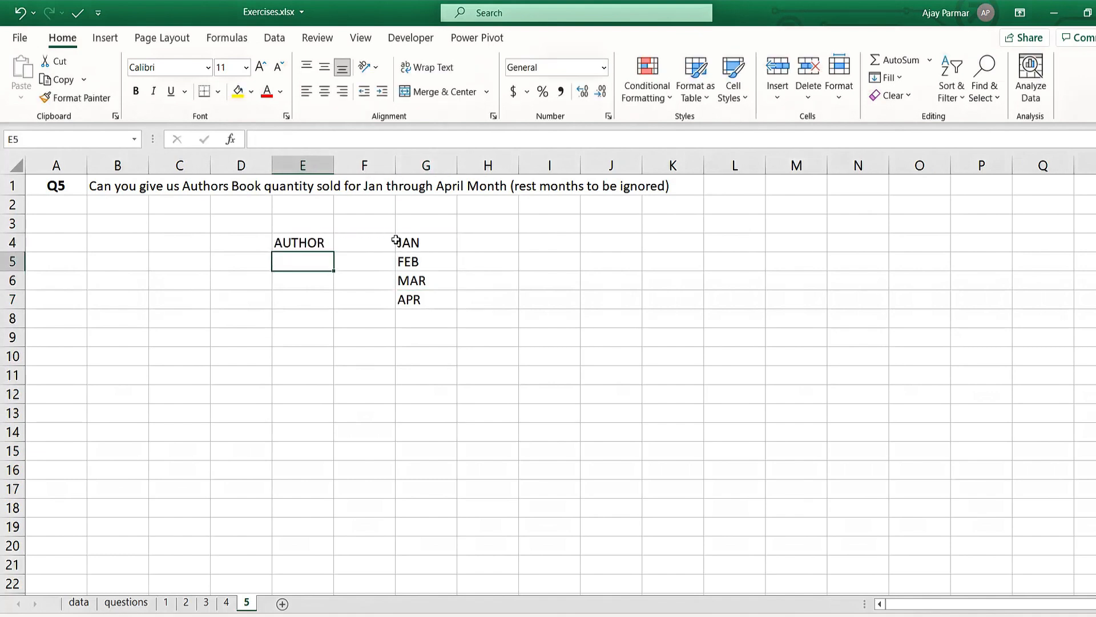
pyautogui.press('Right')
pyautogui.press('Right')
pyautogui.press('Left')
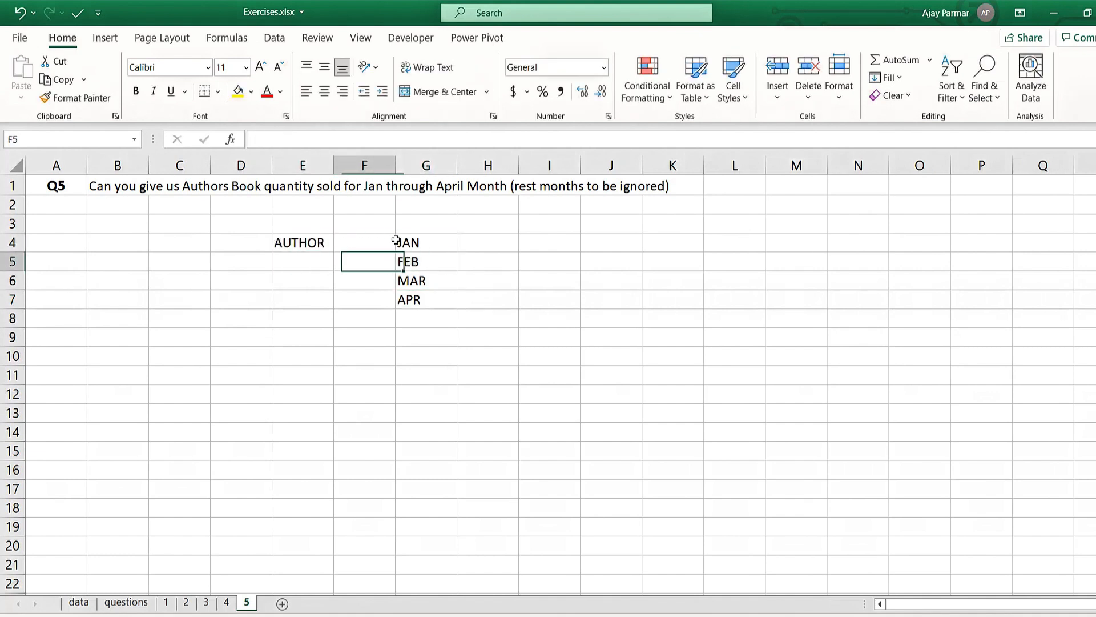
pyautogui.press('Up')
pyautogui.write('QTY')
pyautogui.press('Return')
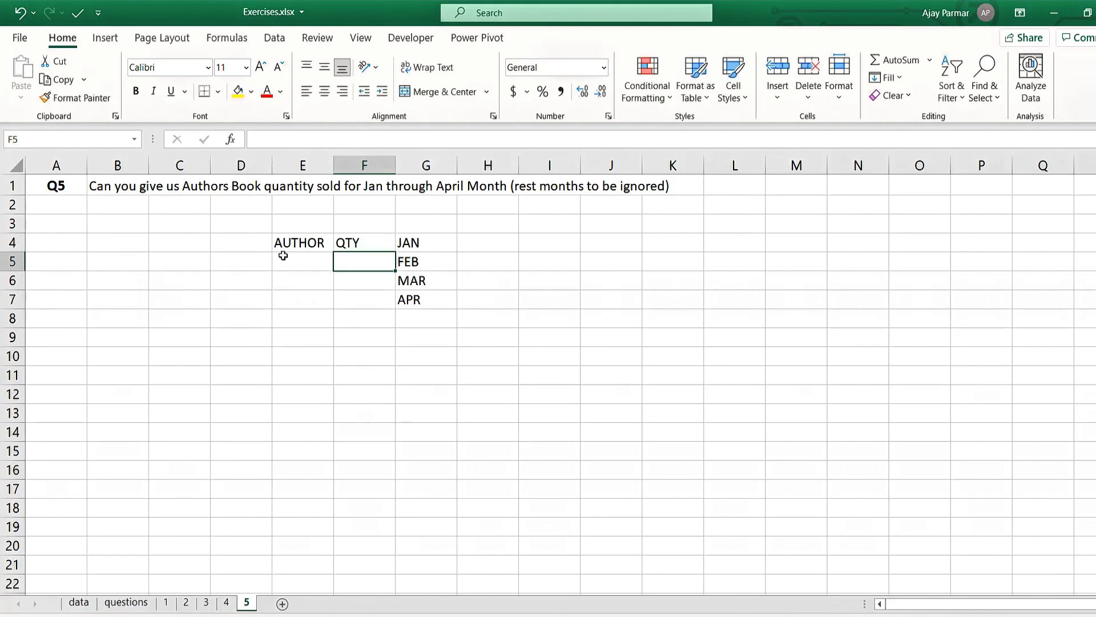
pyautogui.click(301, 245)
pyautogui.click(418, 242)
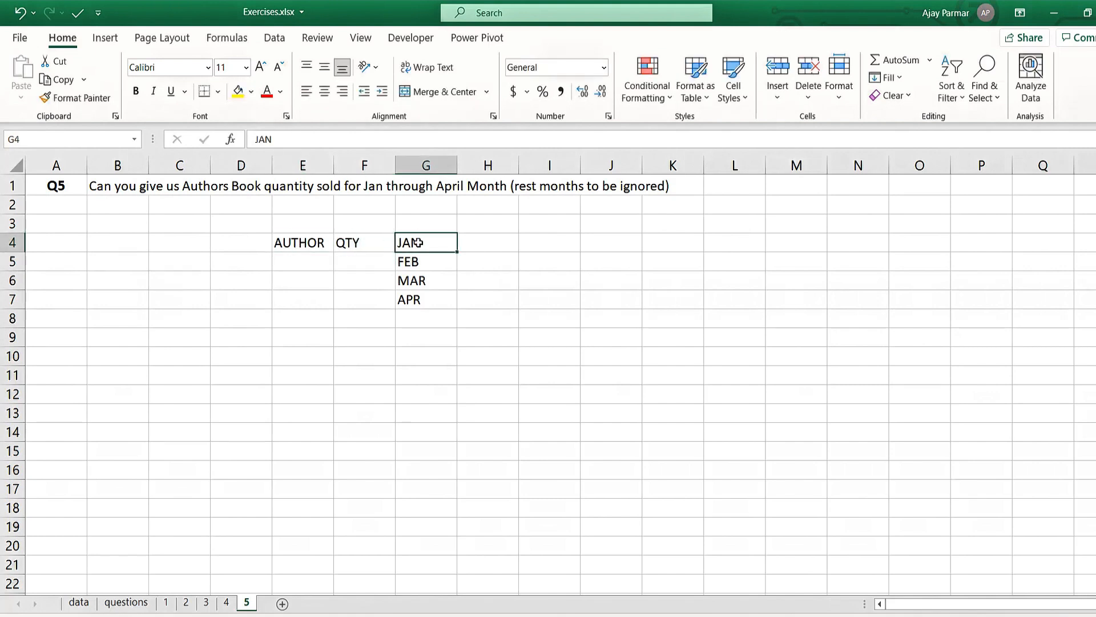
pyautogui.keyDown('shift'); pyautogui.click(424, 293); pyautogui.keyUp('shift')
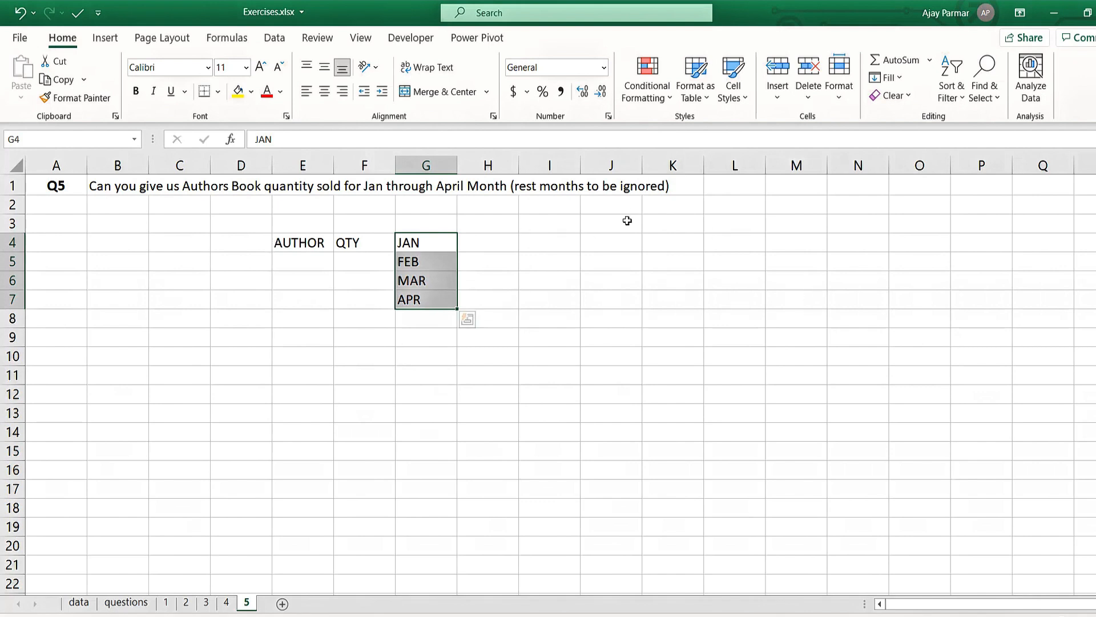
pyautogui.click(298, 243)
pyautogui.click(418, 243)
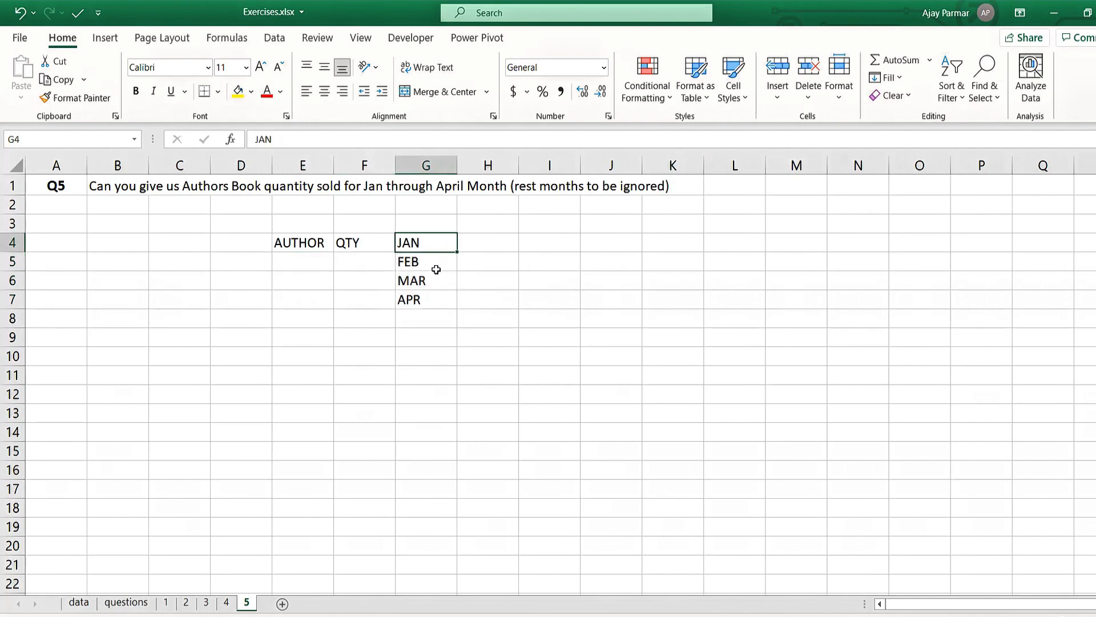
pyautogui.keyDown('shift'); pyautogui.click(428, 296); pyautogui.keyUp('shift')
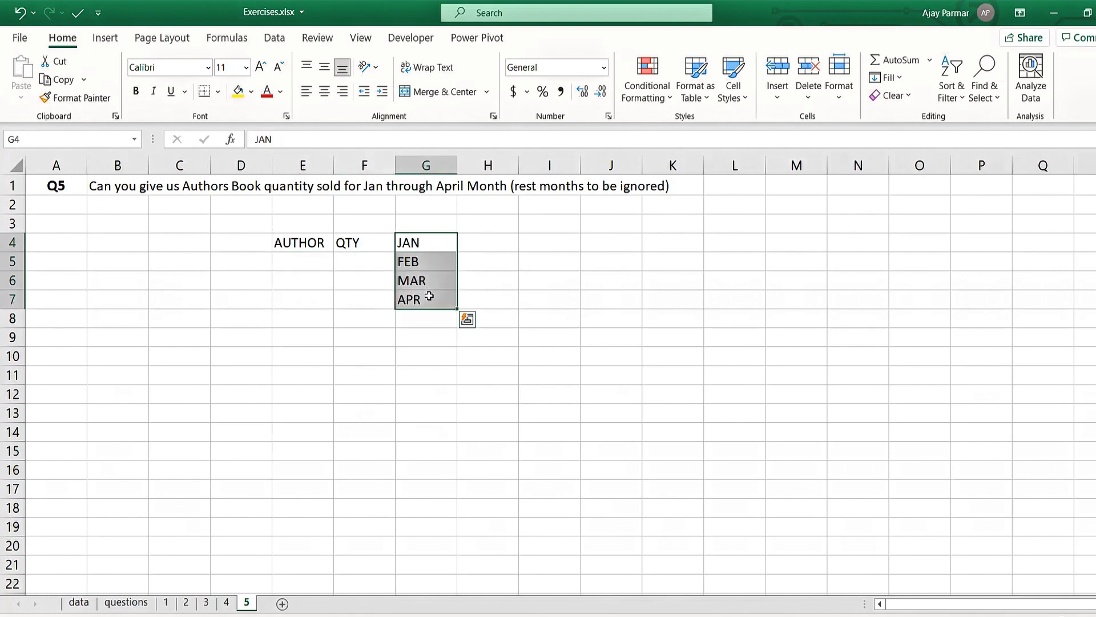
pyautogui.click(437, 299)
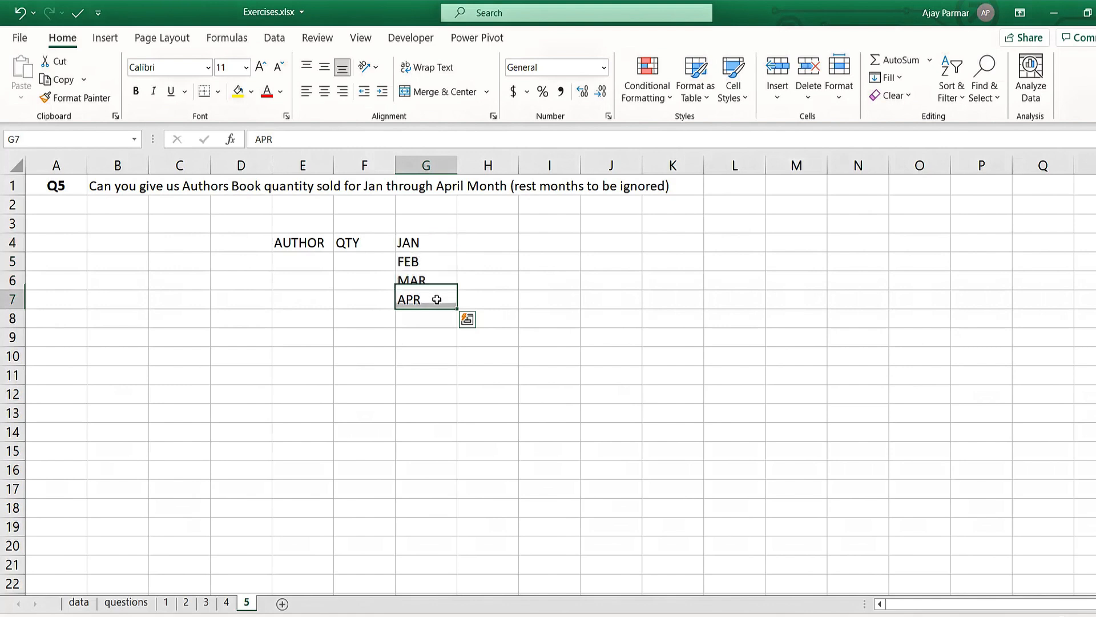
pyautogui.click(415, 240)
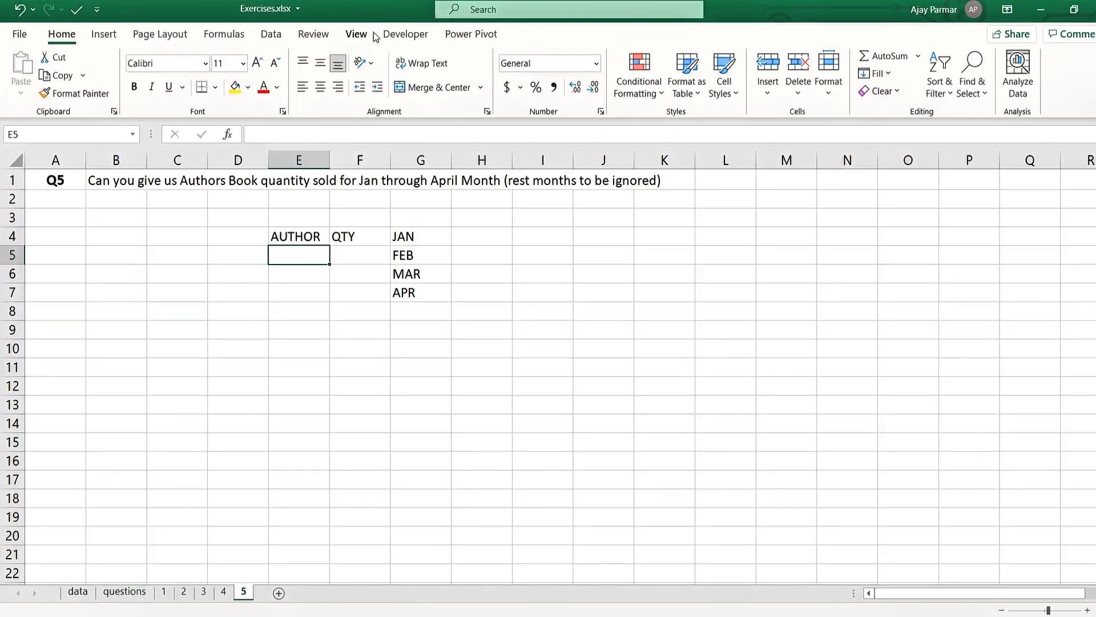
# - Start a new Power Pivot measure on the CustPurchase table and move its dialog clear of the month list
pyautogui.click(479, 36)
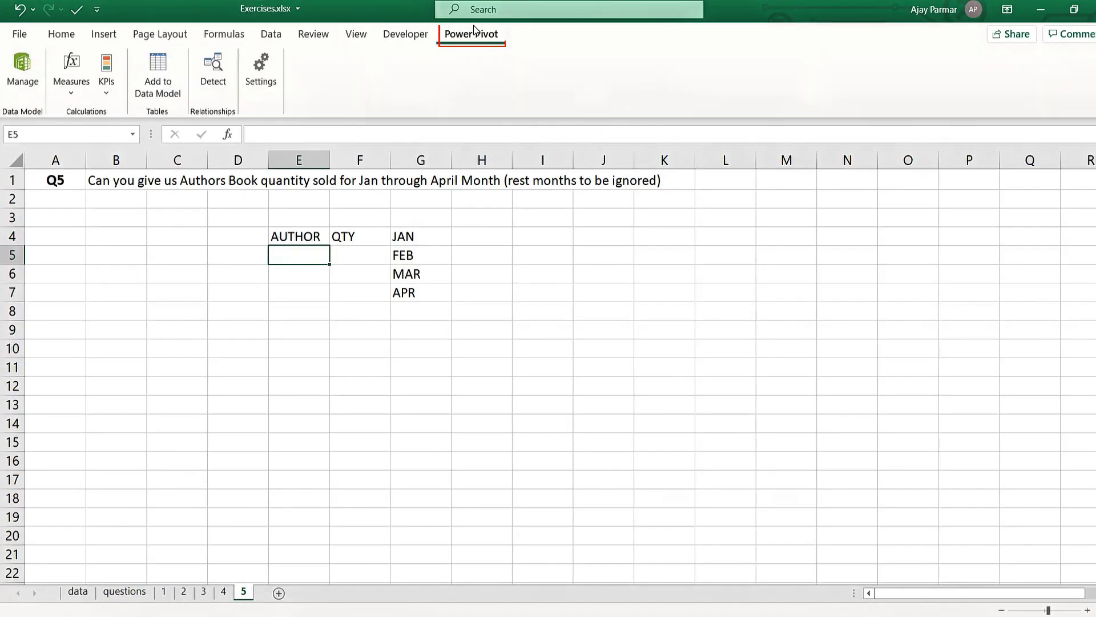
pyautogui.click(71, 83)
pyautogui.click(121, 114)
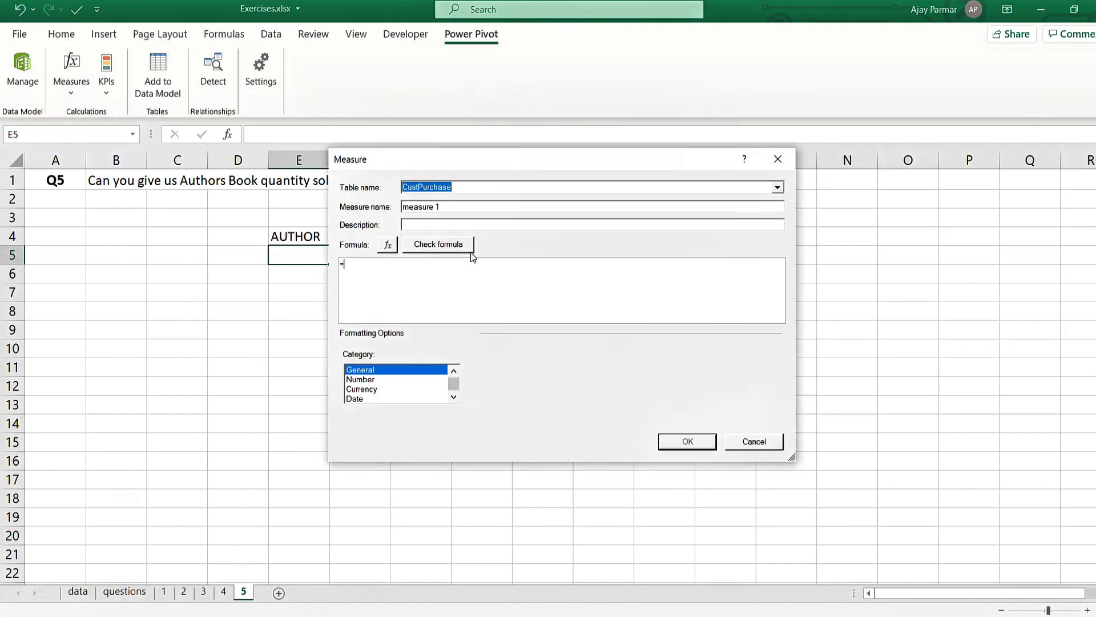
pyautogui.moveTo(528, 161); pyautogui.dragTo(753, 168)
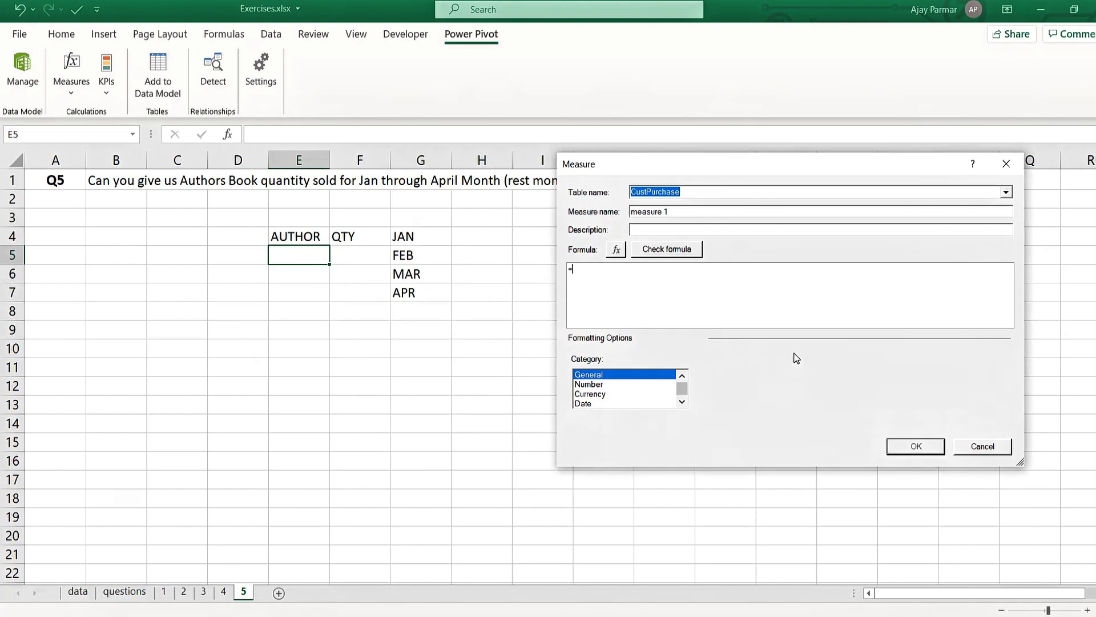
pyautogui.write('MO')
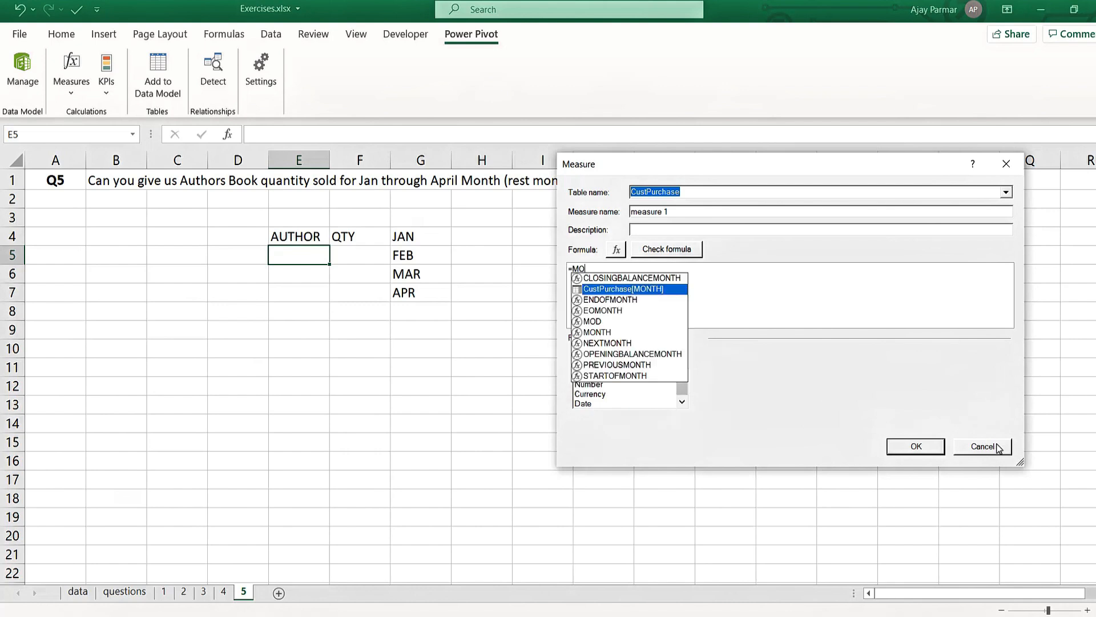
pyautogui.write('N')
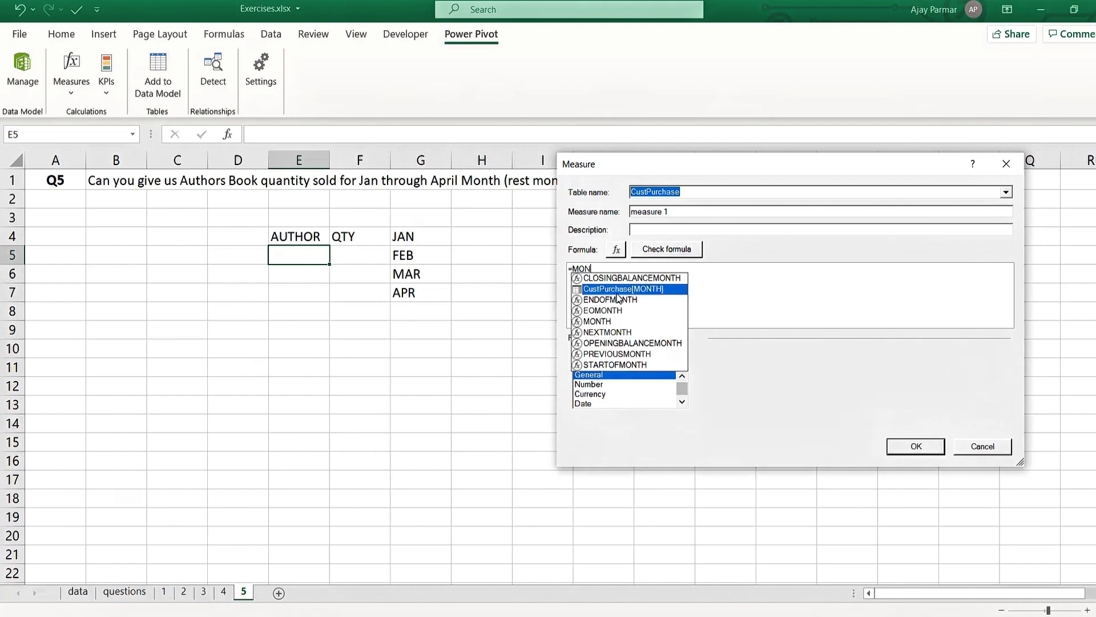
pyautogui.press('BackSpace')
pyautogui.press('BackSpace')
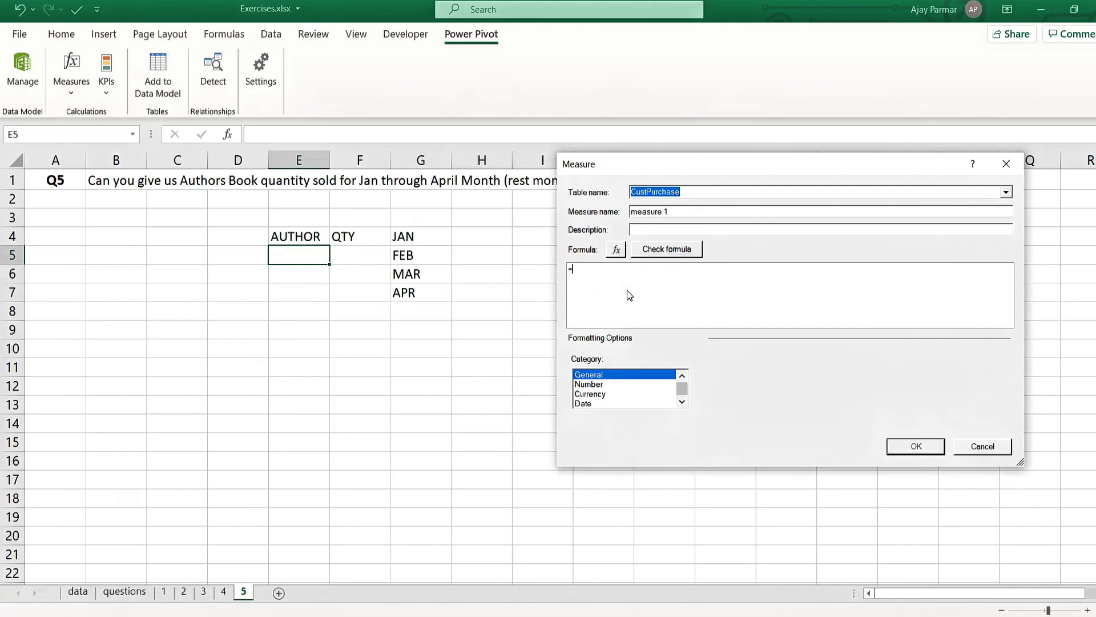
# - Begin the measure's formula with =CALCULATE(SUM(CustPurchase[REVENUE]), leaving it open for a filter argument
pyautogui.write('CALCULATE(S')
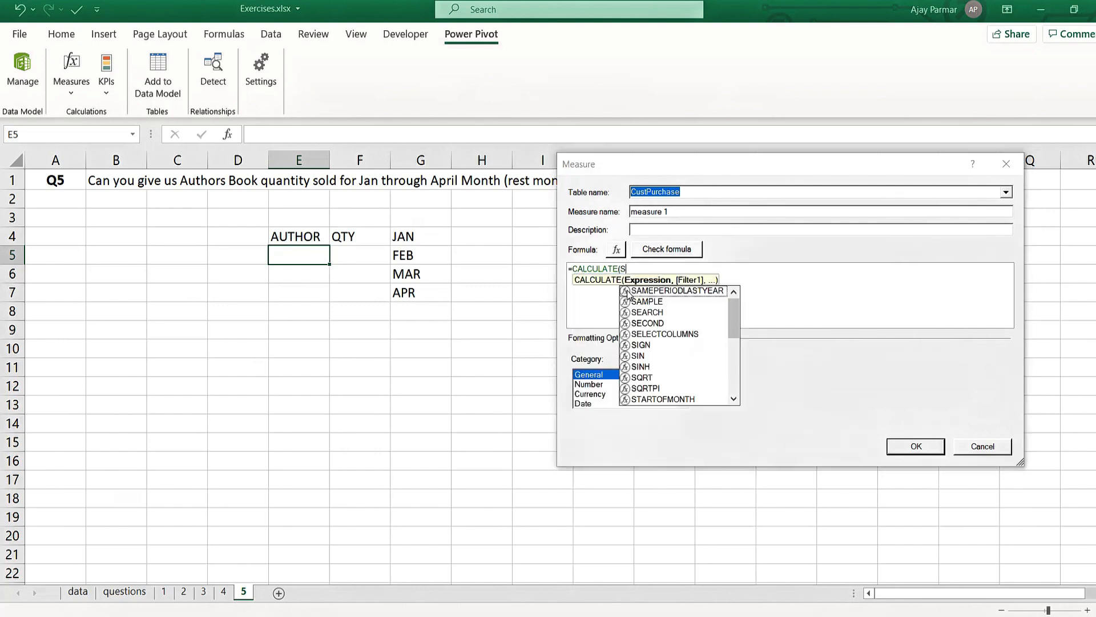
pyautogui.write('UM(TOTL')
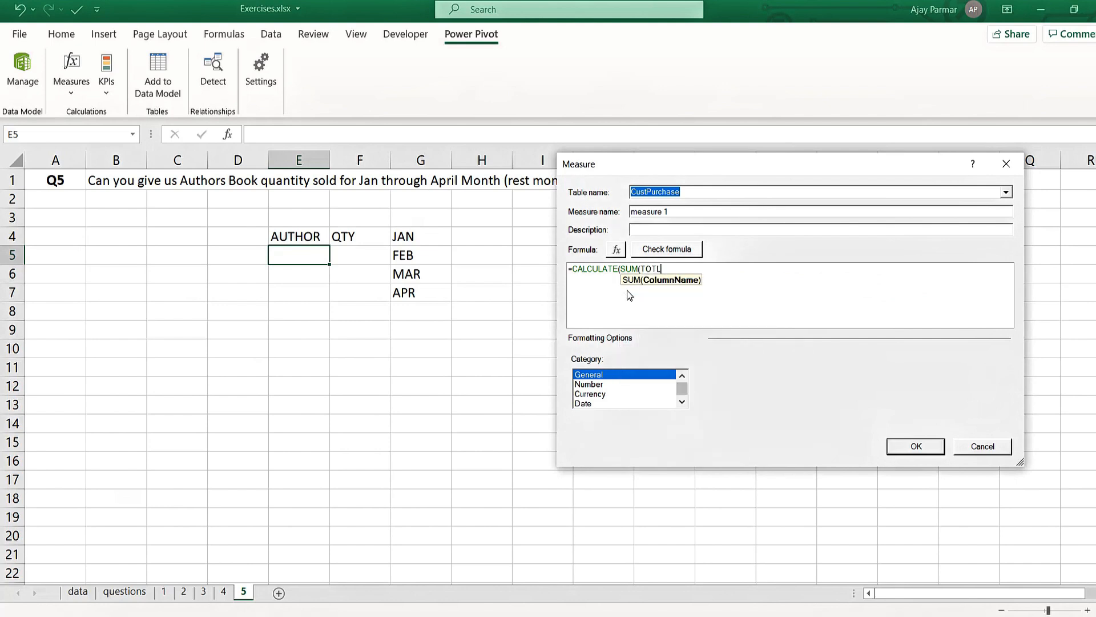
pyautogui.press('BackSpace')
pyautogui.press('BackSpace')
pyautogui.press('BackSpace')
pyautogui.press('BackSpace')
pyautogui.write('RE')
pyautogui.press('Tab')
pyautogui.write('),')
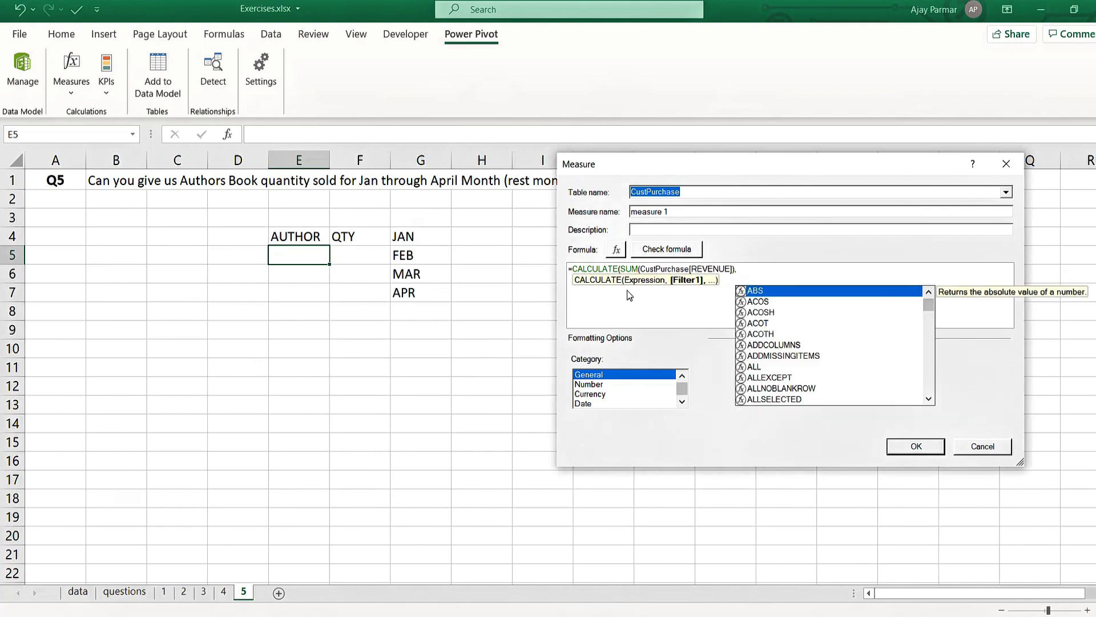
pyautogui.write('MONTH')
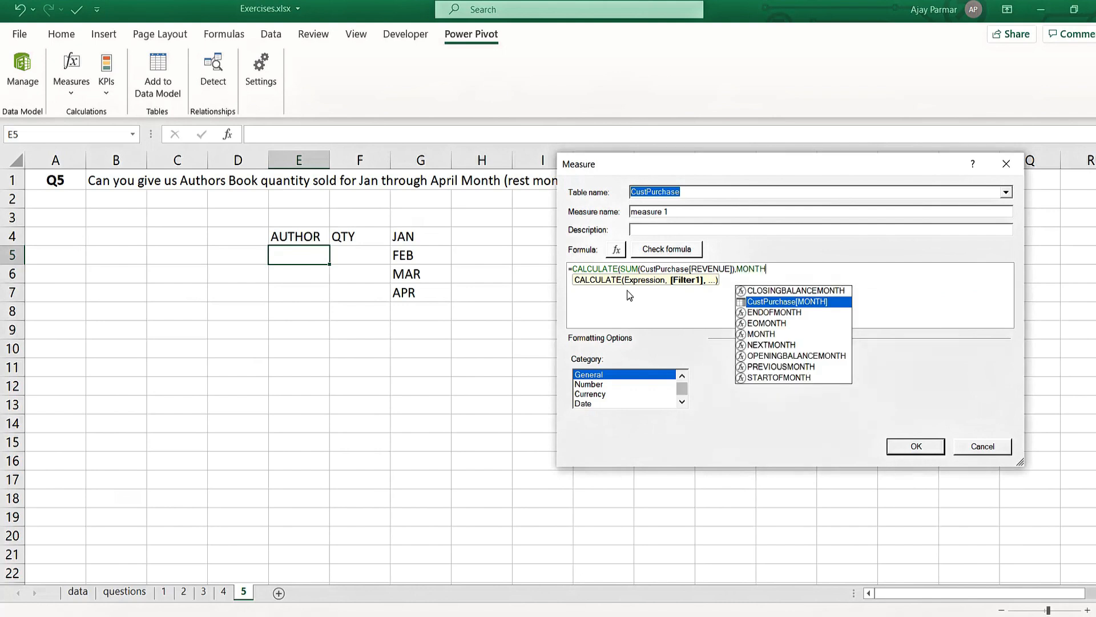
# - Add the CustPurchase[MONTH] column with the IN operator as the CALCULATE filter
pyautogui.press('Tab')
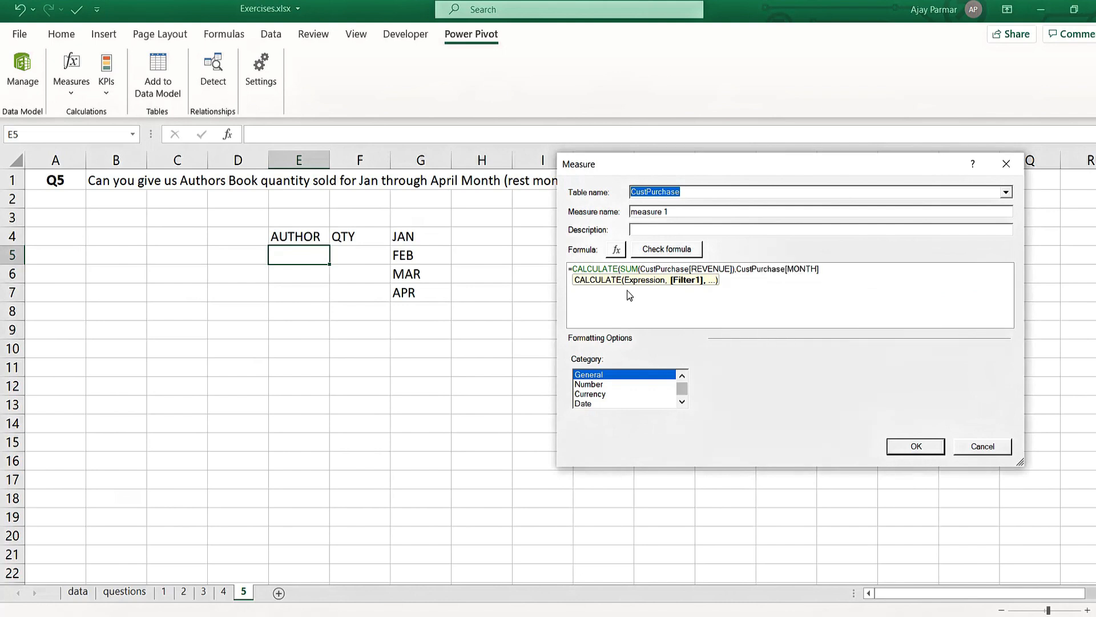
pyautogui.write('IN')
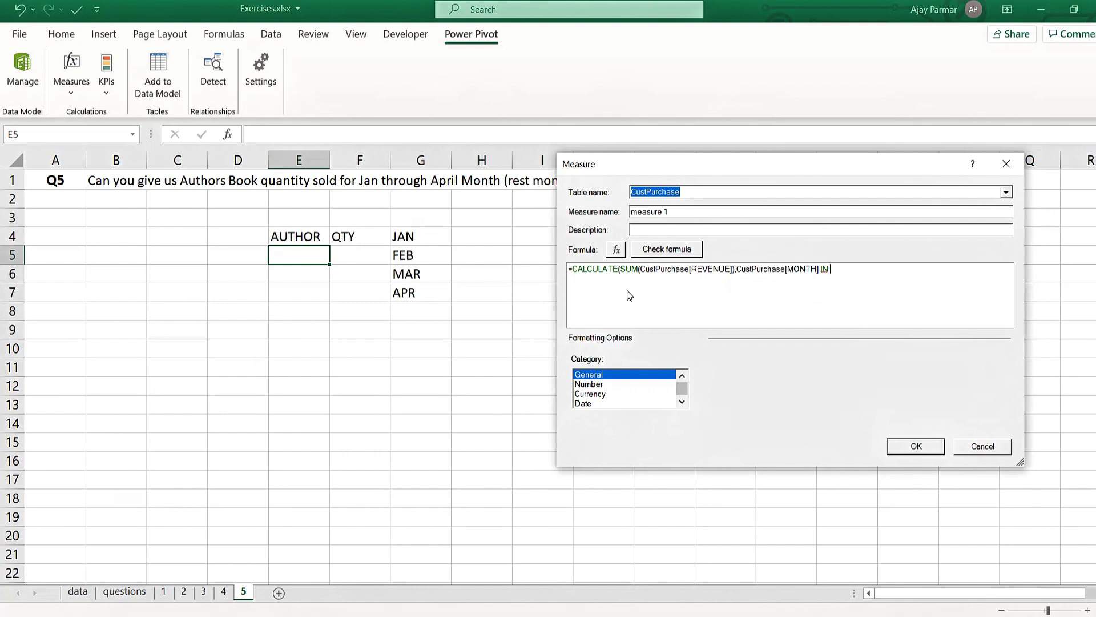
# - Complete the month filter with the list {"JAN","FEB","MAR","APR"} and close the CALCULATE formula
pyautogui.write('{"JAN","F')
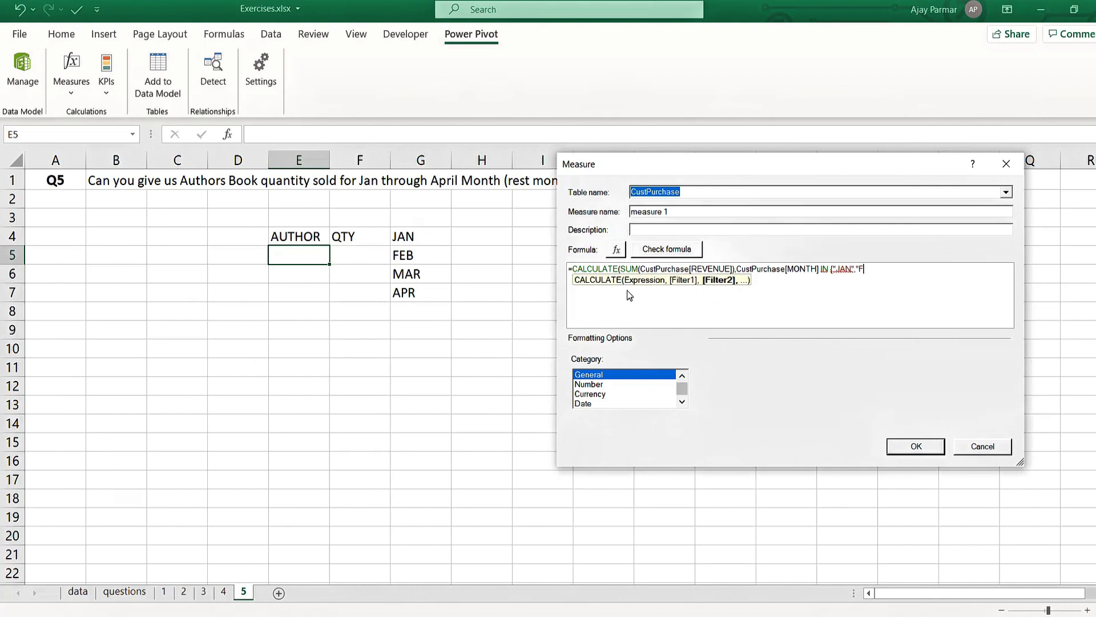
pyautogui.write('EB","MAR"')
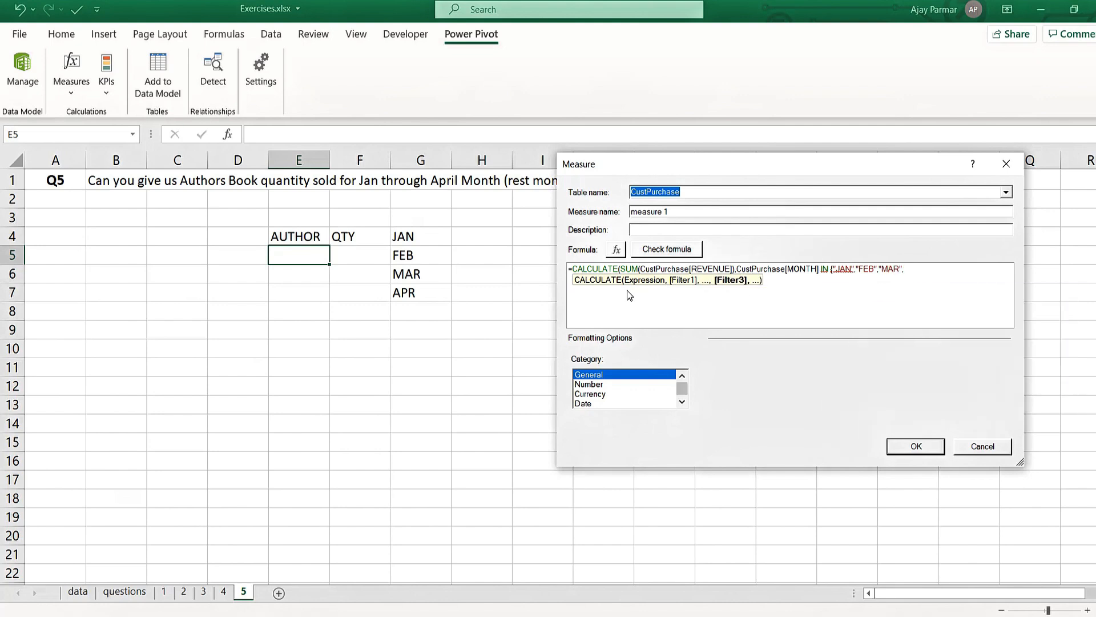
pyautogui.write(',APR')
pyautogui.press('BackSpace')
pyautogui.press('BackSpace')
pyautogui.press('BackSpace')
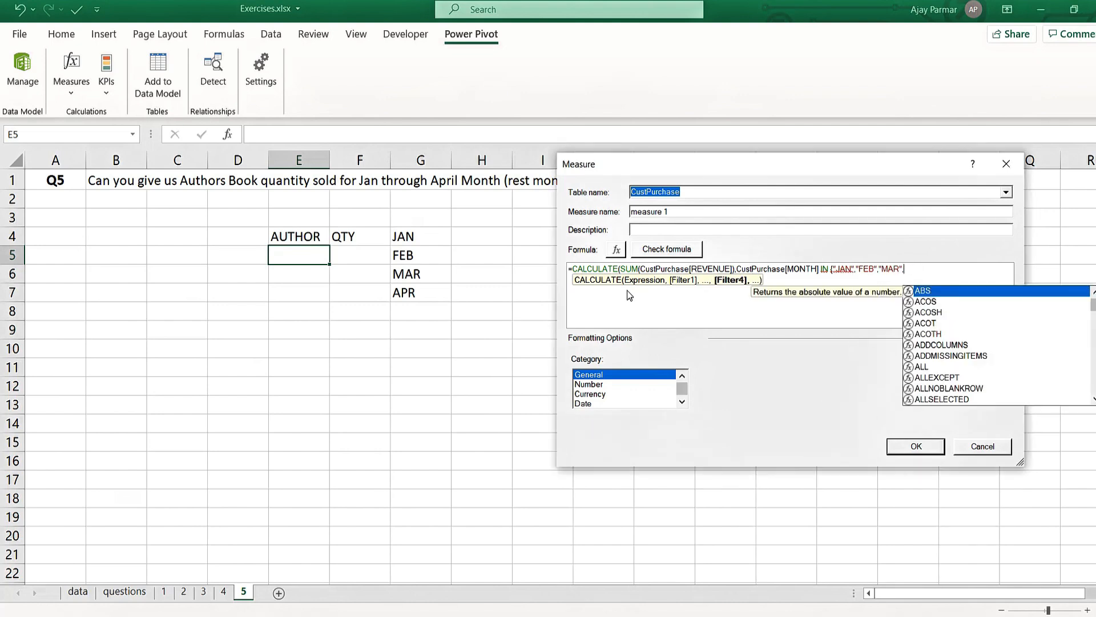
pyautogui.write('"APR')
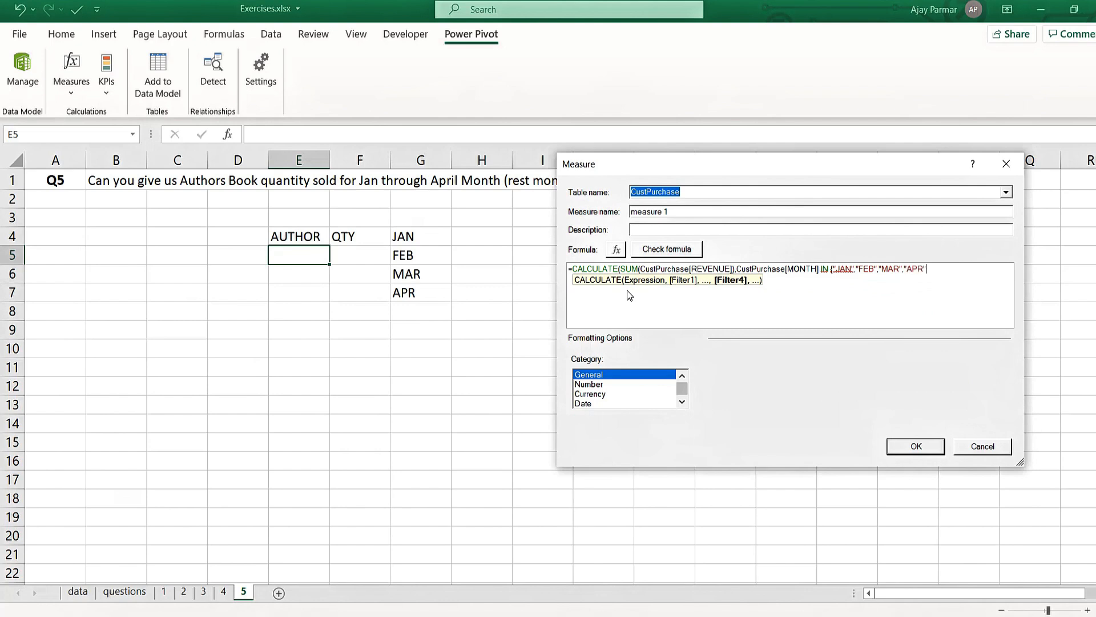
pyautogui.write('"}')
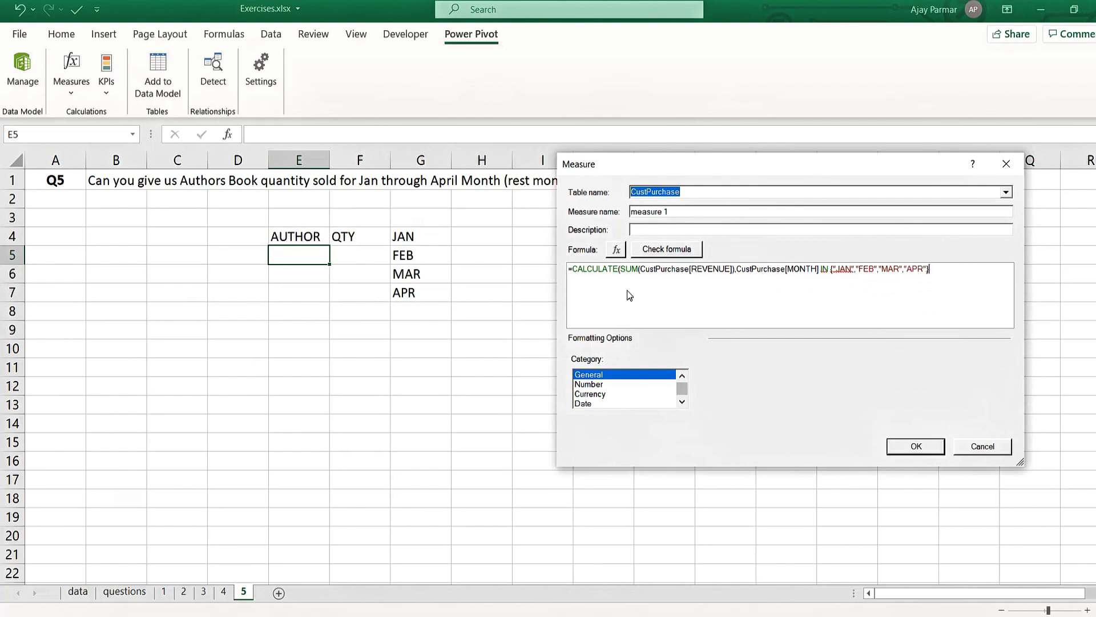
pyautogui.write('))')
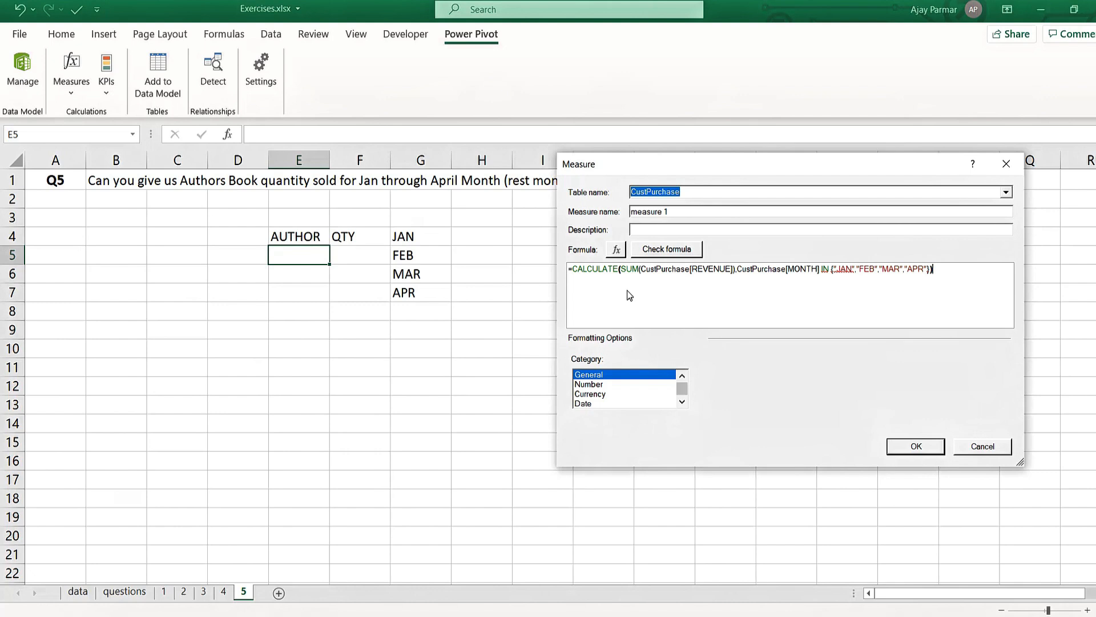
# - Check the measure's formula, set its format category to Currency, and save the measure
pyautogui.click(672, 248)
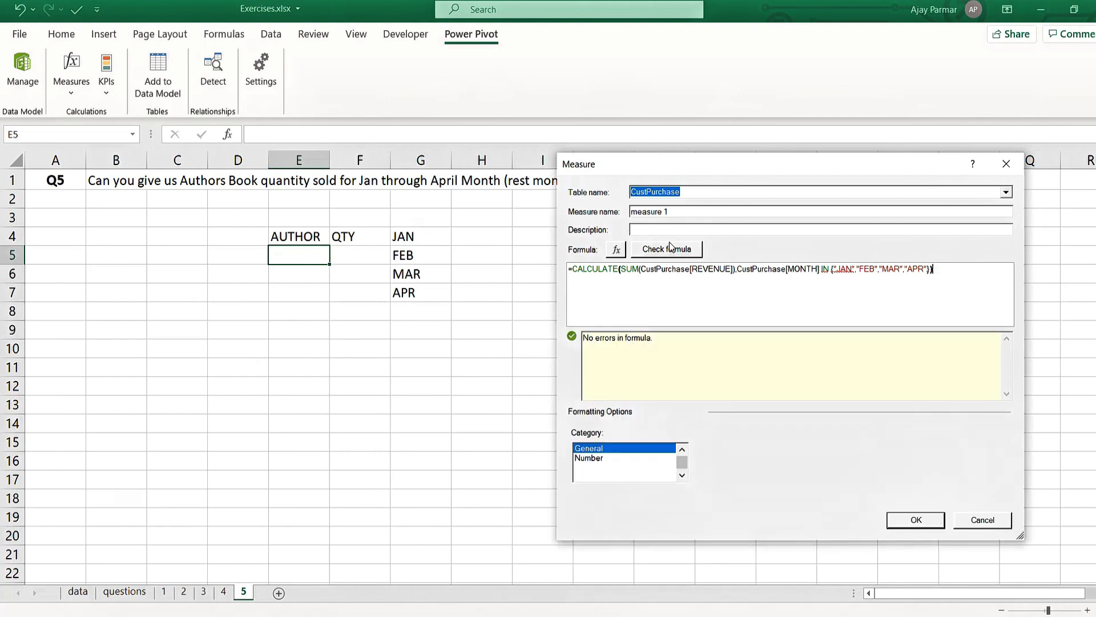
pyautogui.click(600, 467)
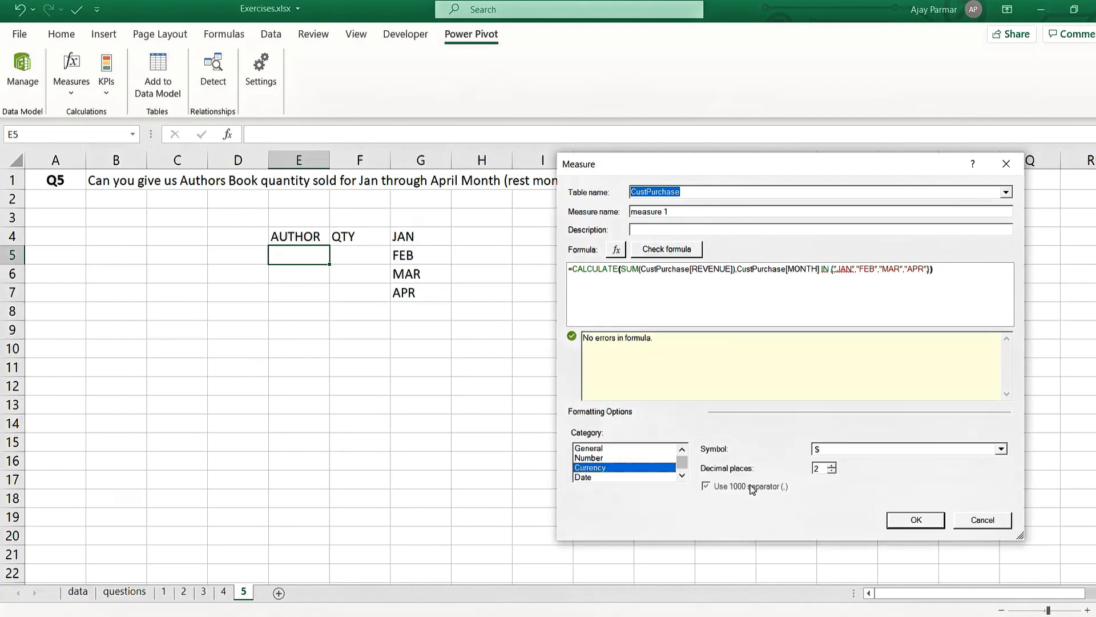
pyautogui.click(916, 520)
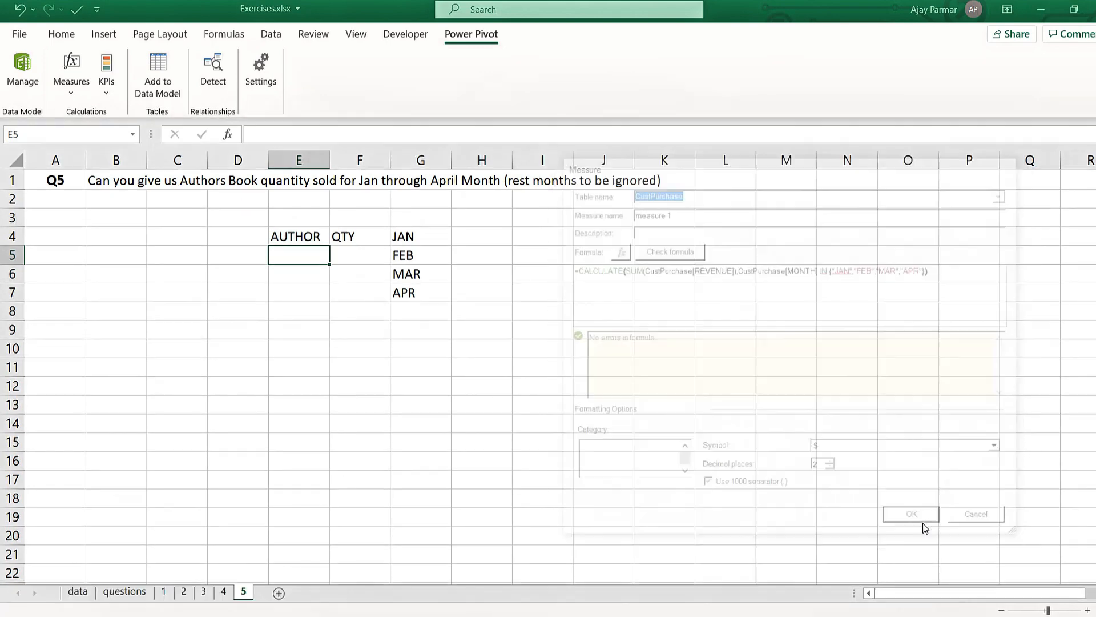
# - Insert a PivotTable based on the workbook's Data Model at cell I5 of sheet 5
pyautogui.click(256, 270)
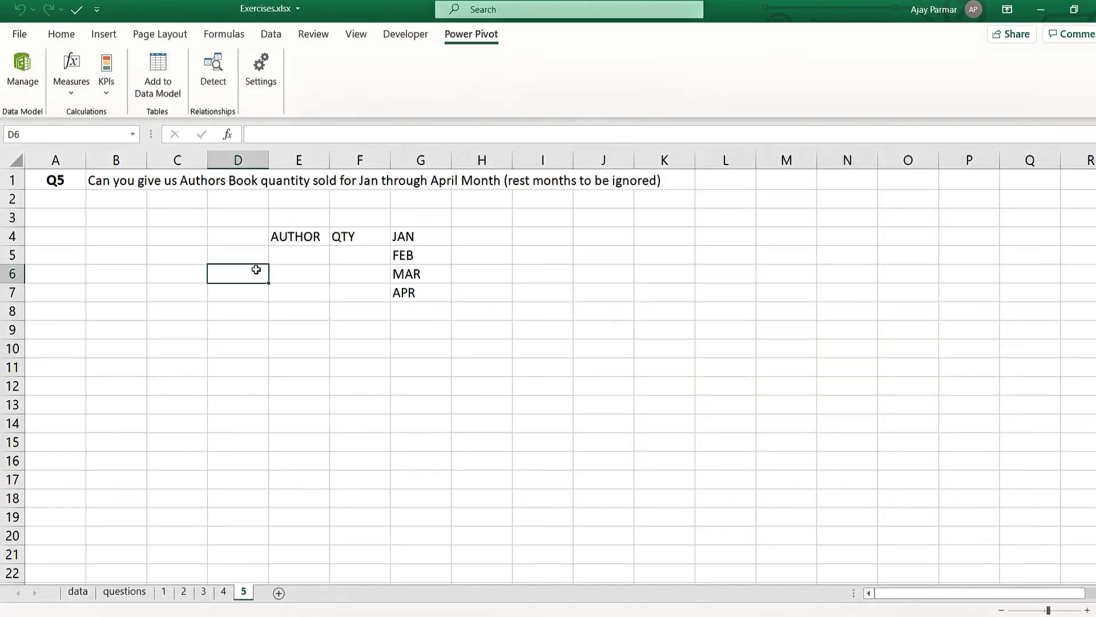
pyautogui.hotkey('alt', 'n')
pyautogui.press('v')
pyautogui.press('m')
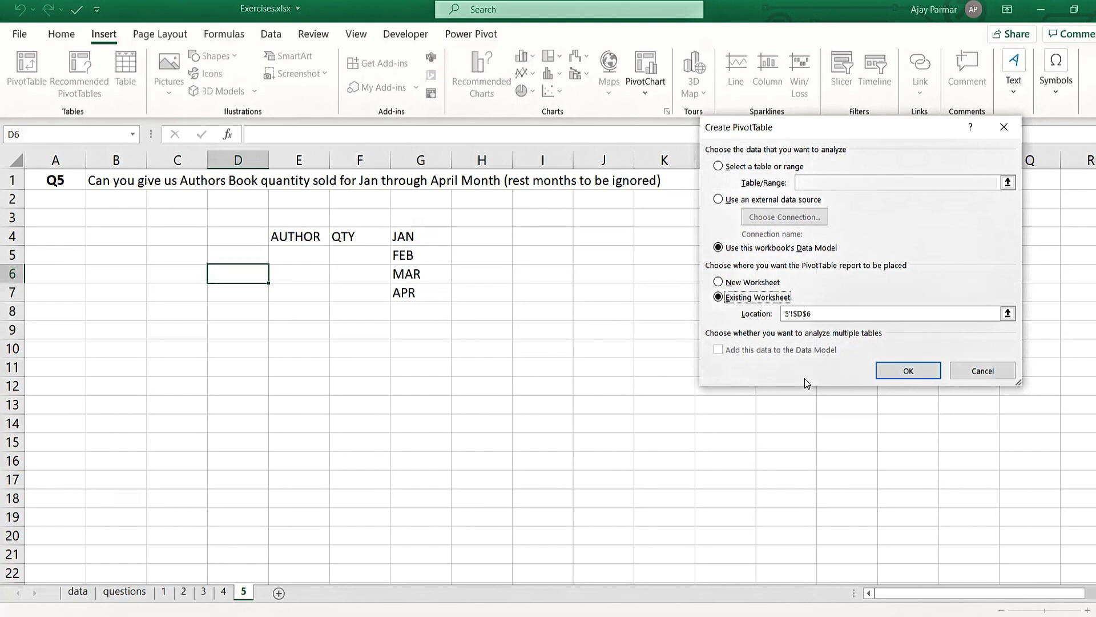
pyautogui.click(828, 313)
pyautogui.press('BackSpace')
pyautogui.press('BackSpace')
pyautogui.press('BackSpace')
pyautogui.press('BackSpace')
pyautogui.press('BackSpace')
pyautogui.press('BackSpace')
pyautogui.press('BackSpace')
pyautogui.press('BackSpace')
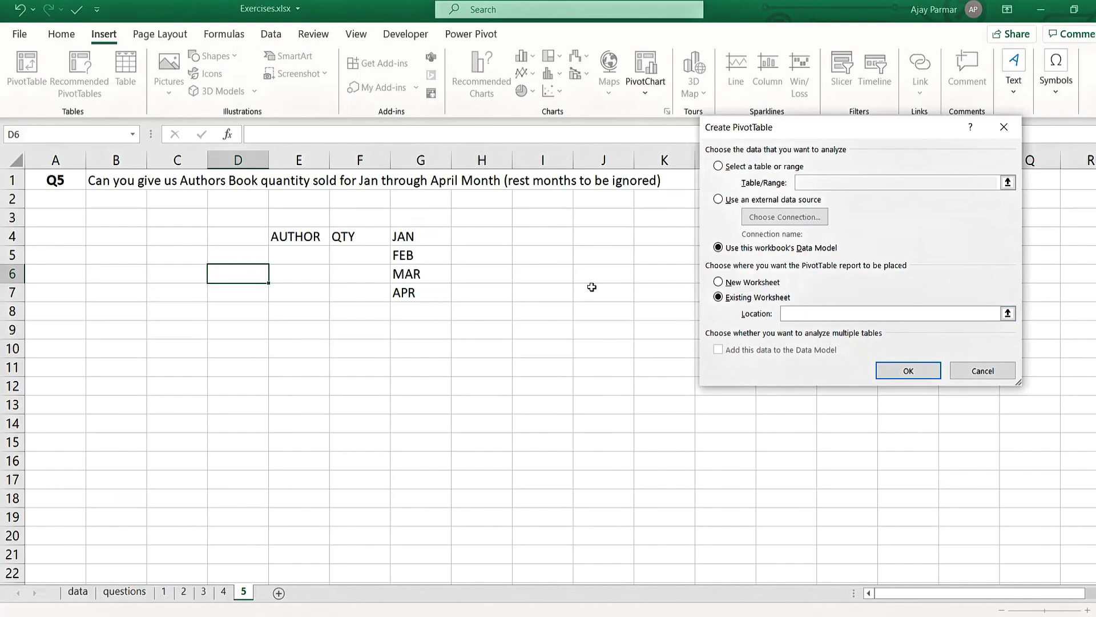
pyautogui.click(551, 253)
pyautogui.click(908, 371)
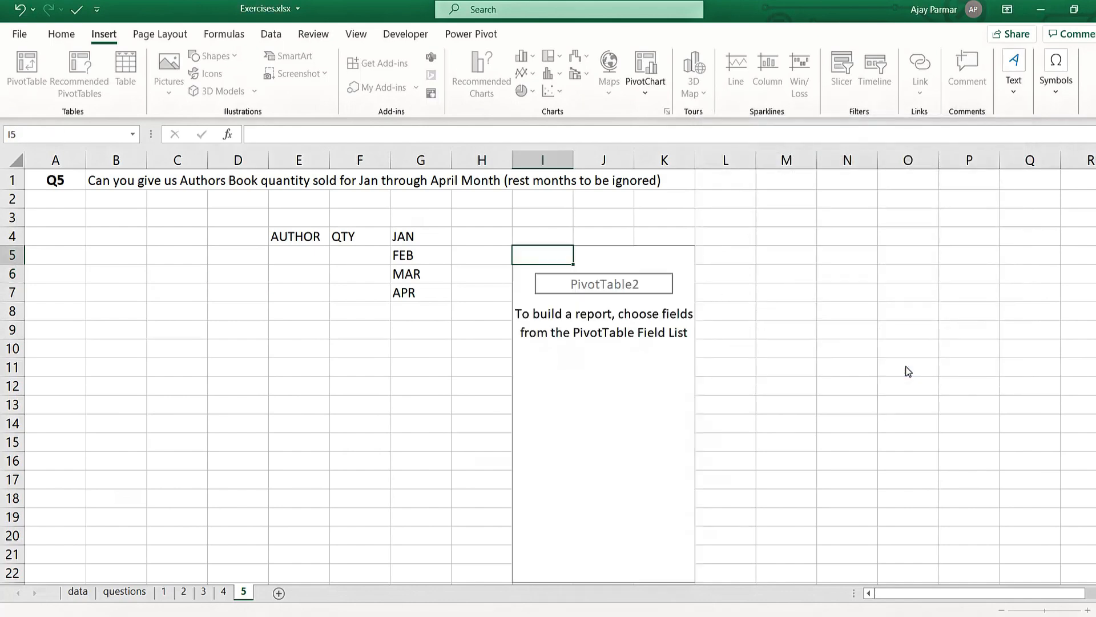
# - Expand the CustPurchase table in the PivotTable field list, then widen the list and move it clear of the PivotTable
pyautogui.click(601, 201)
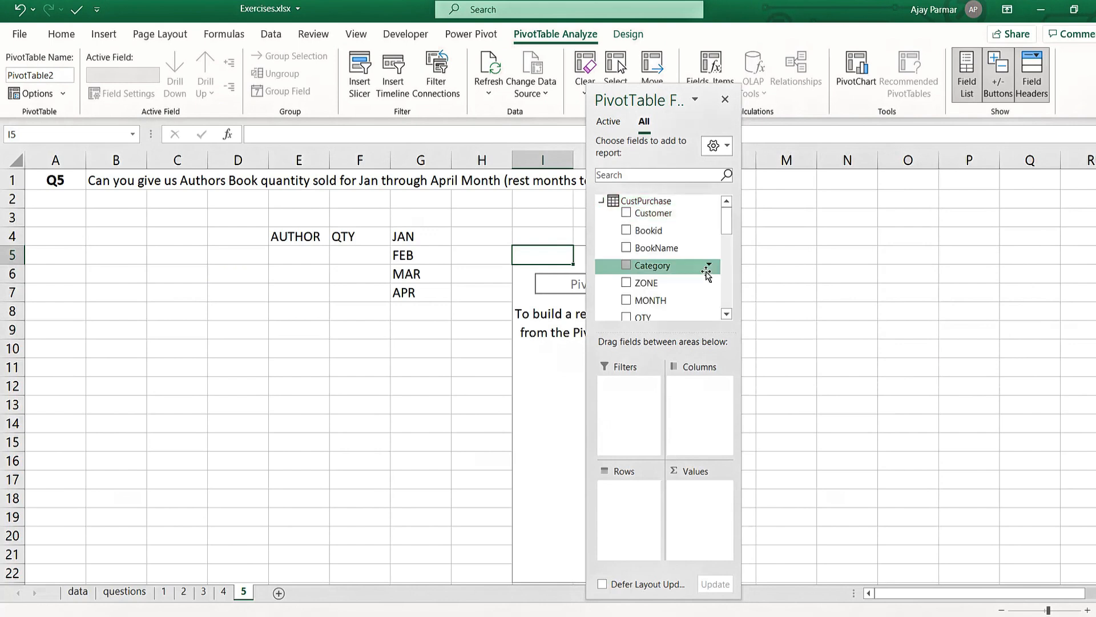
pyautogui.moveTo(741, 300); pyautogui.dragTo(958, 301)
pyautogui.moveTo(734, 94); pyautogui.dragTo(881, 71)
# - Open measure 1 of the CustPurchase table for editing and rename it QTYJANTOAPR
pyautogui.moveTo(1092, 196); pyautogui.dragTo(1091, 275)
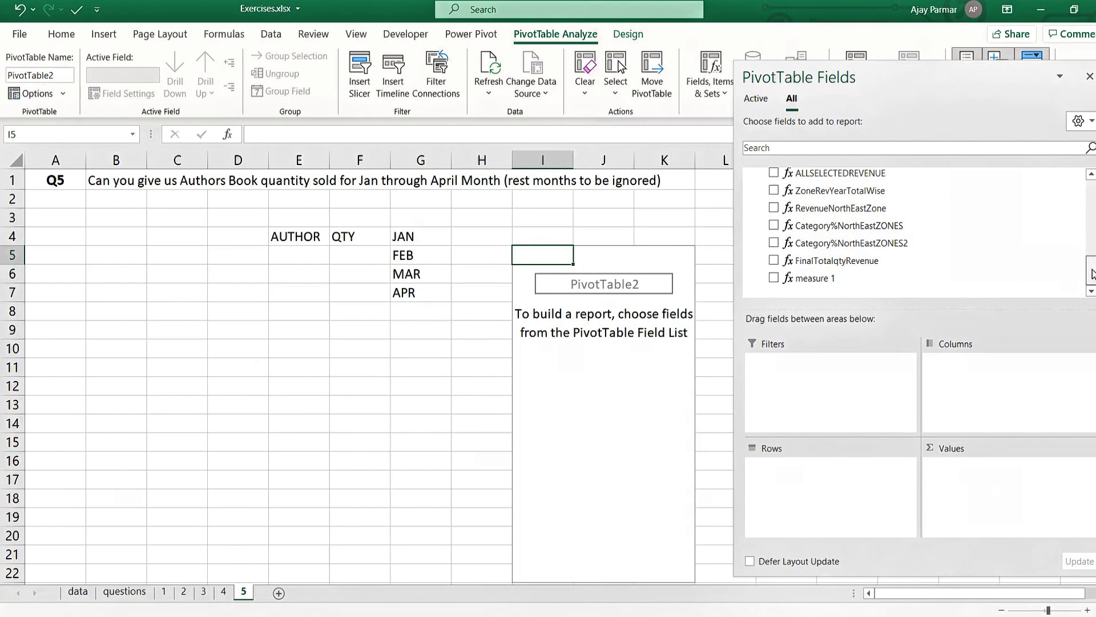
pyautogui.rightClick(829, 283)
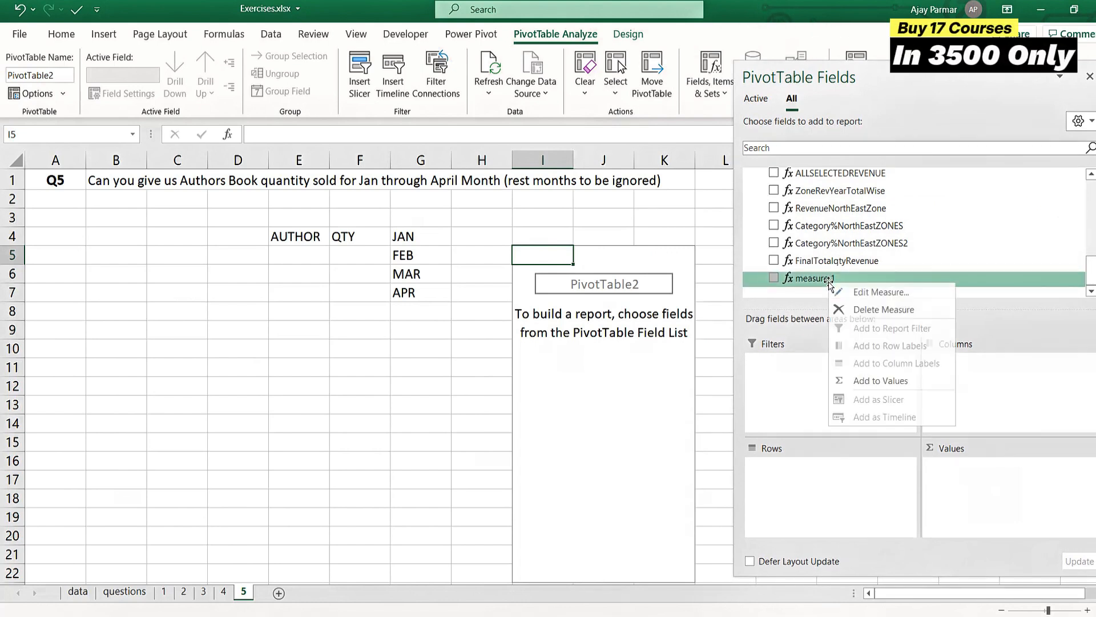
pyautogui.click(903, 293)
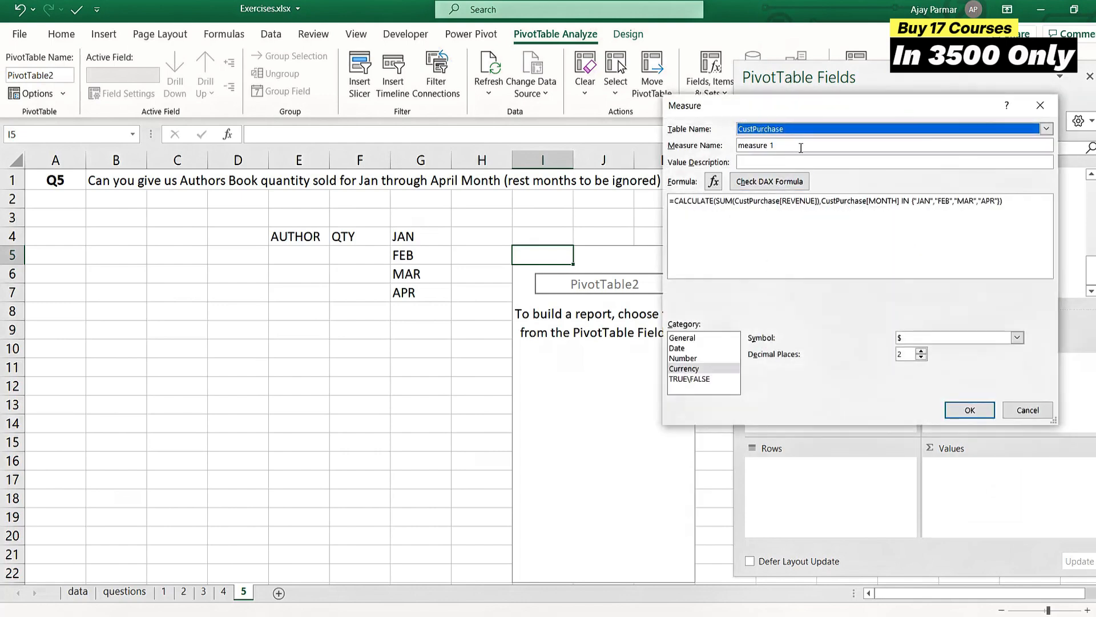
pyautogui.click(801, 148)
pyautogui.press('BackSpace')
pyautogui.press('BackSpace')
pyautogui.press('BackSpace')
pyautogui.press('BackSpace')
pyautogui.press('BackSpace')
pyautogui.press('BackSpace')
pyautogui.press('BackSpace')
pyautogui.press('BackSpace')
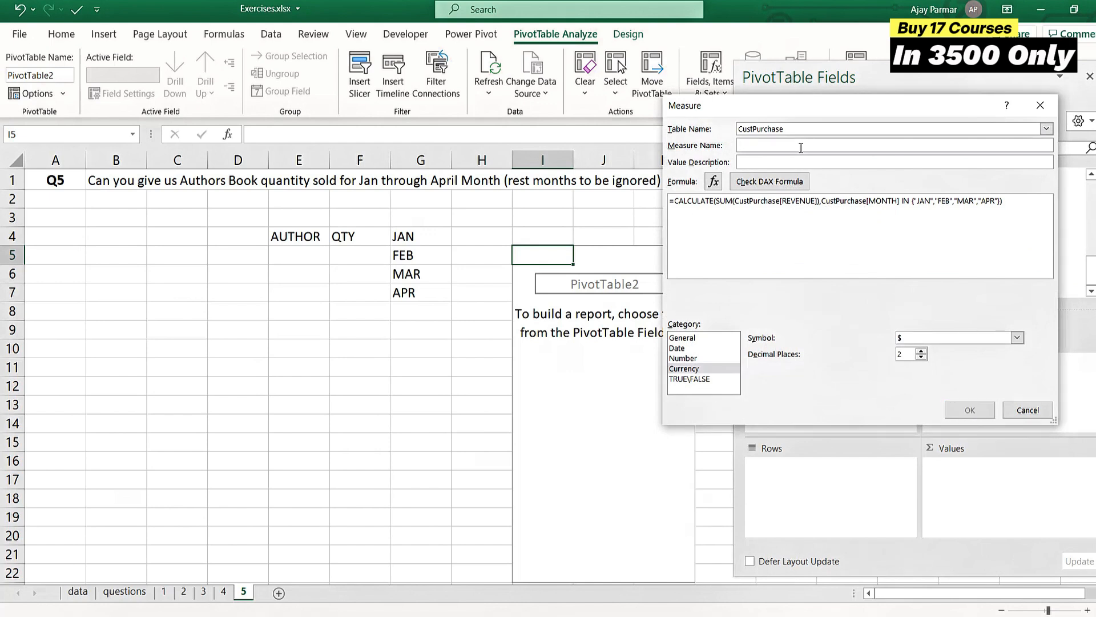
pyautogui.write('REV')
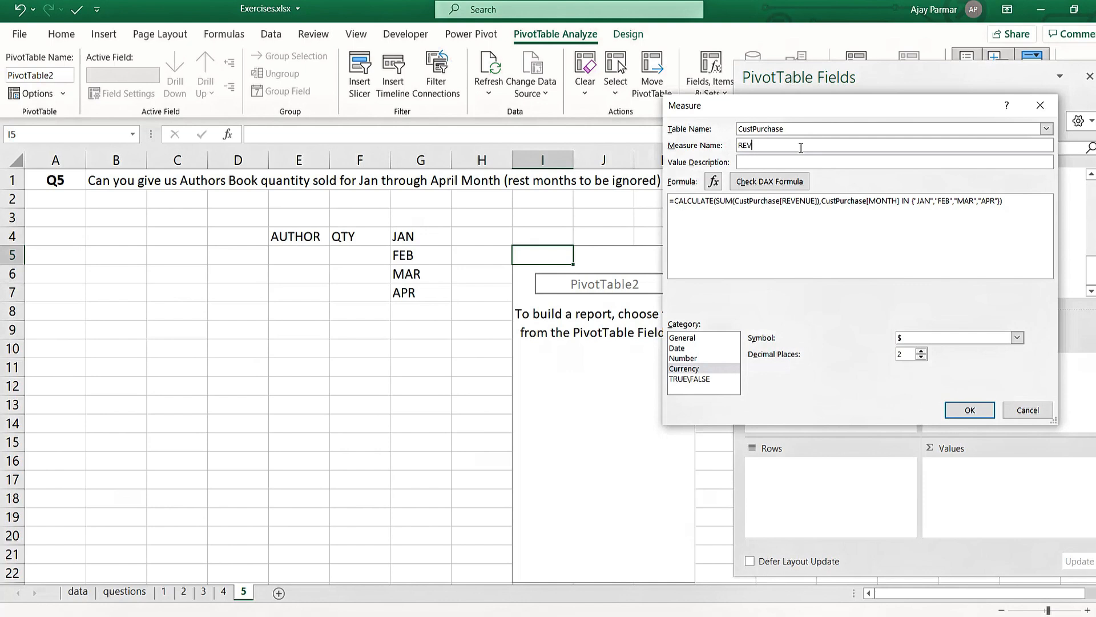
pyautogui.press('BackSpace')
pyautogui.write('QTYJANTOAPR')
# - Replace REVENUE with QTY in the measure's SUM, check the DAX formula, and save the measure
pyautogui.doubleClick(808, 203)
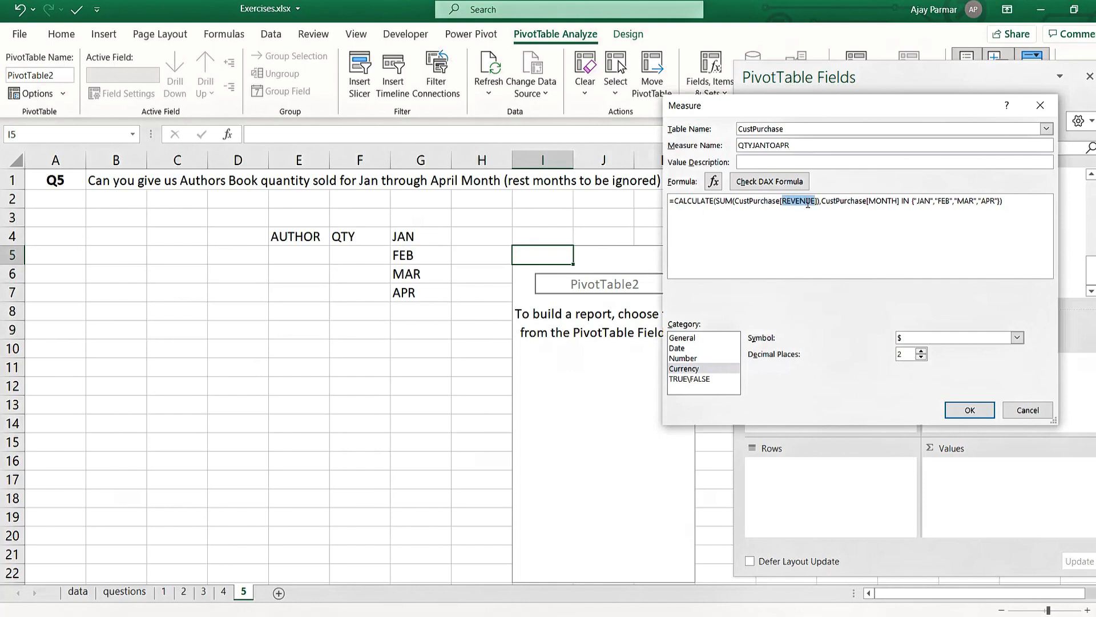
pyautogui.press('BackSpace')
pyautogui.write('Q')
pyautogui.press('Tab')
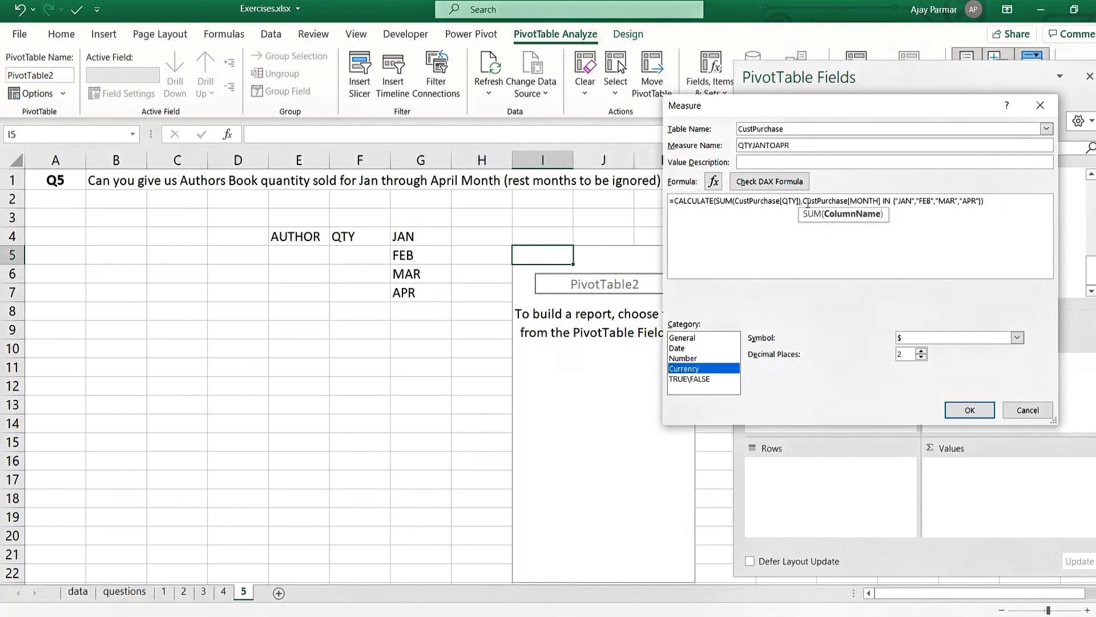
pyautogui.click(778, 181)
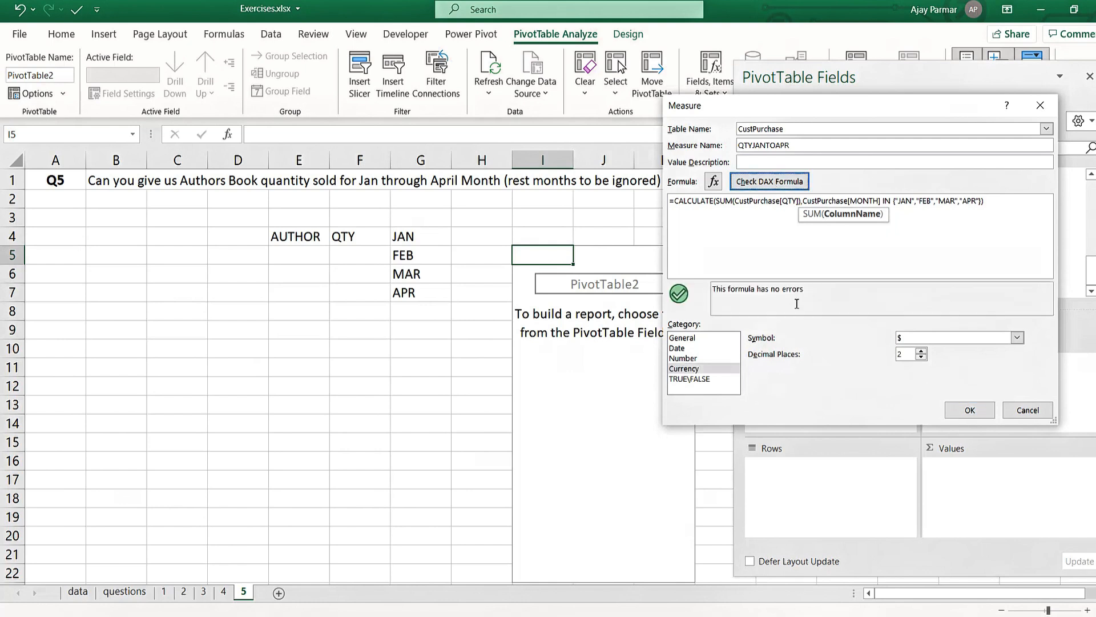
pyautogui.click(970, 410)
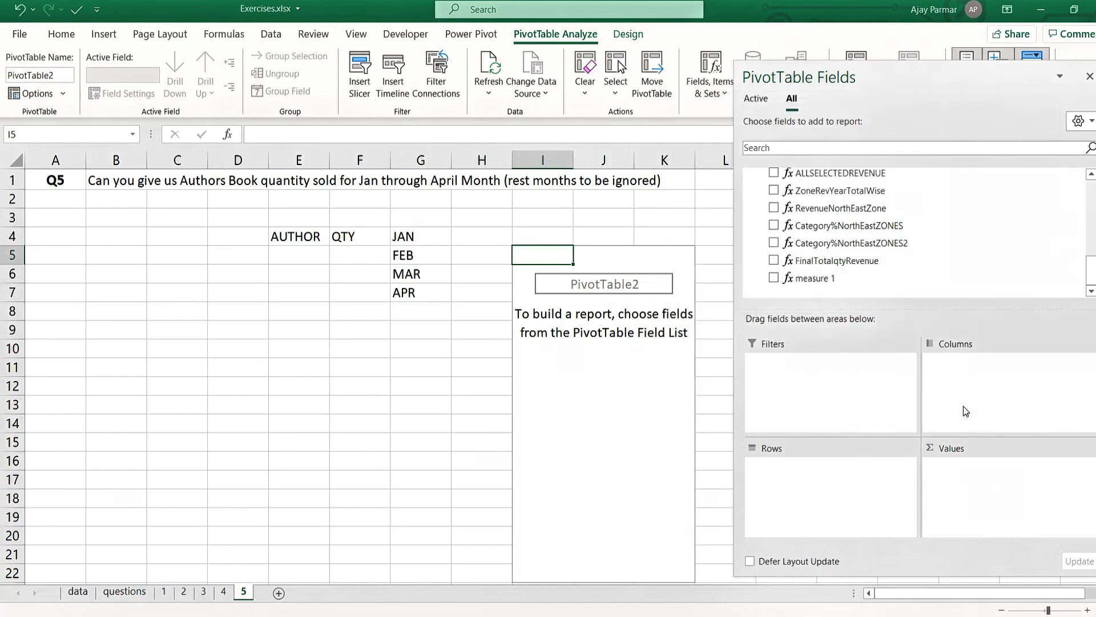
# - Add the QTYJANTOAPR measure to the PivotTable's values and the Author field to its rows
pyautogui.click(812, 282)
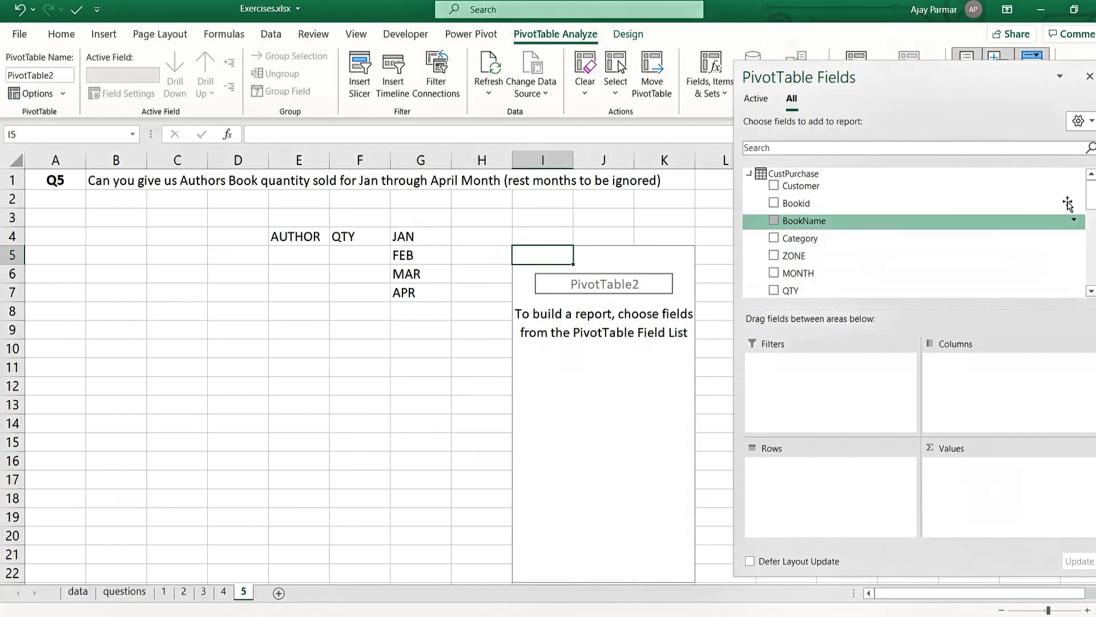
pyautogui.moveTo(1094, 196); pyautogui.dragTo(1093, 271)
pyautogui.moveTo(862, 281); pyautogui.dragTo(976, 505)
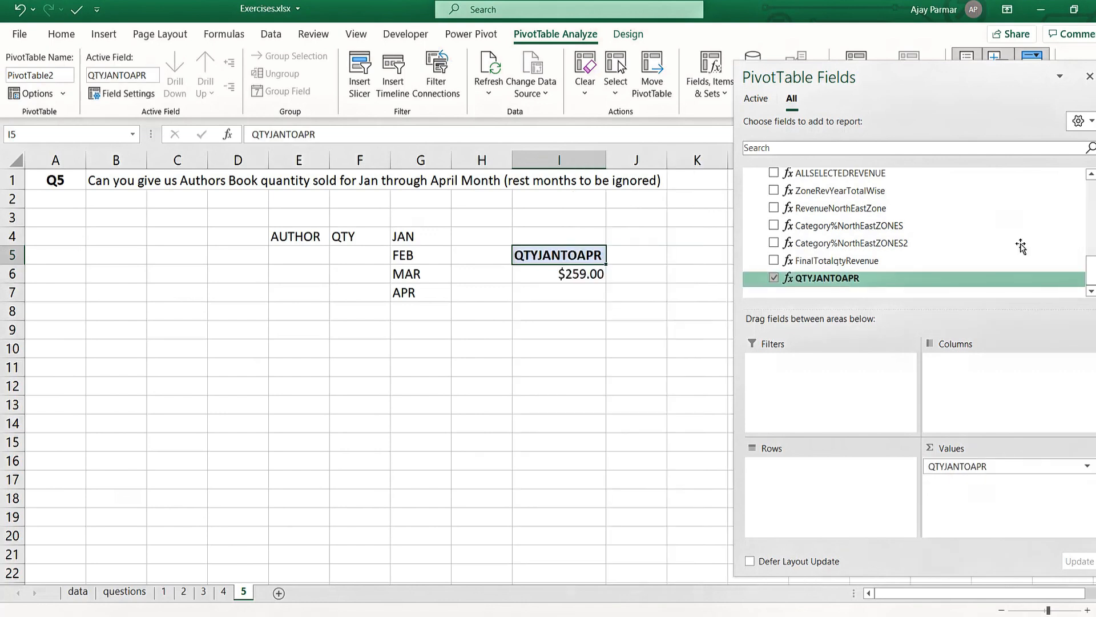
pyautogui.scroll(10, 813, 246)
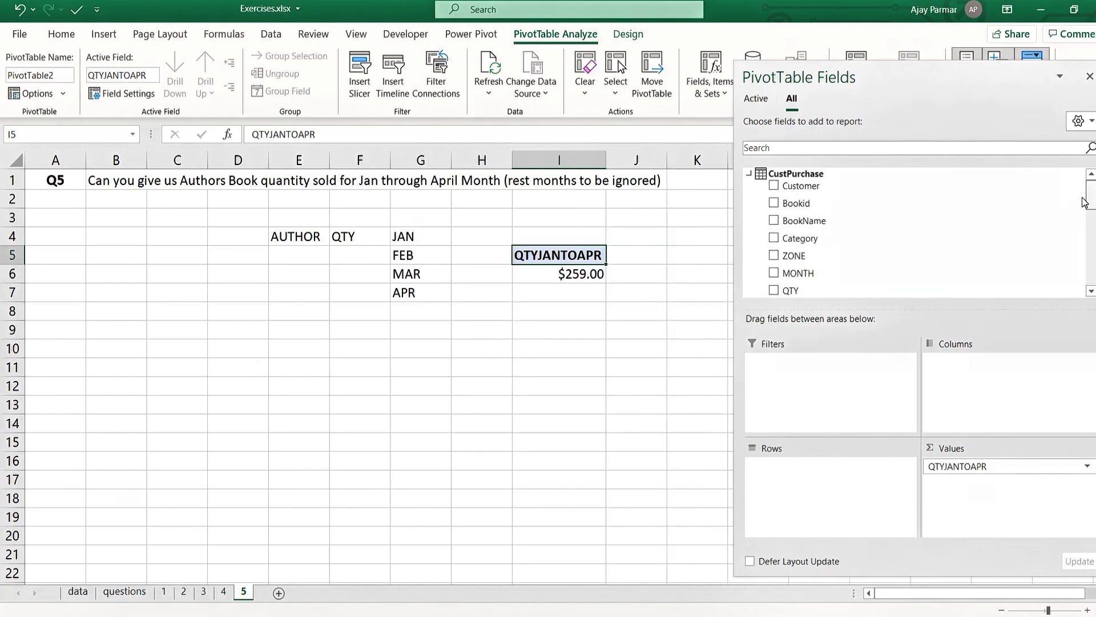
pyautogui.moveTo(1092, 201); pyautogui.dragTo(1091, 222)
pyautogui.moveTo(797, 240); pyautogui.dragTo(791, 467)
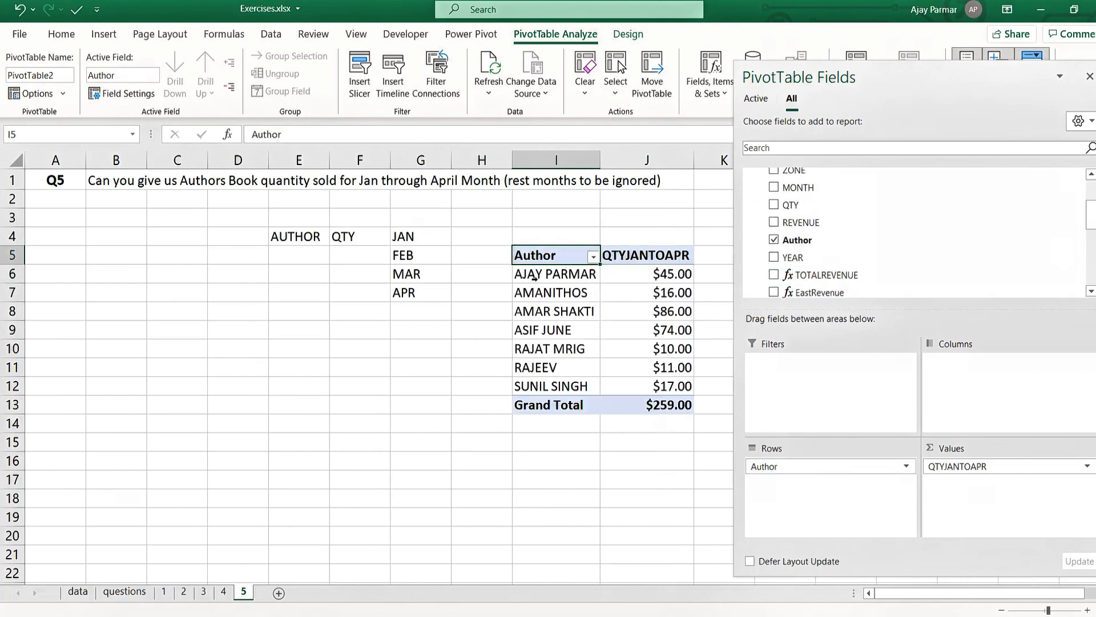
# - Add the YEAR field to the PivotTable's columns and close the field list
pyautogui.moveTo(776, 260); pyautogui.dragTo(985, 416)
pyautogui.click(534, 404)
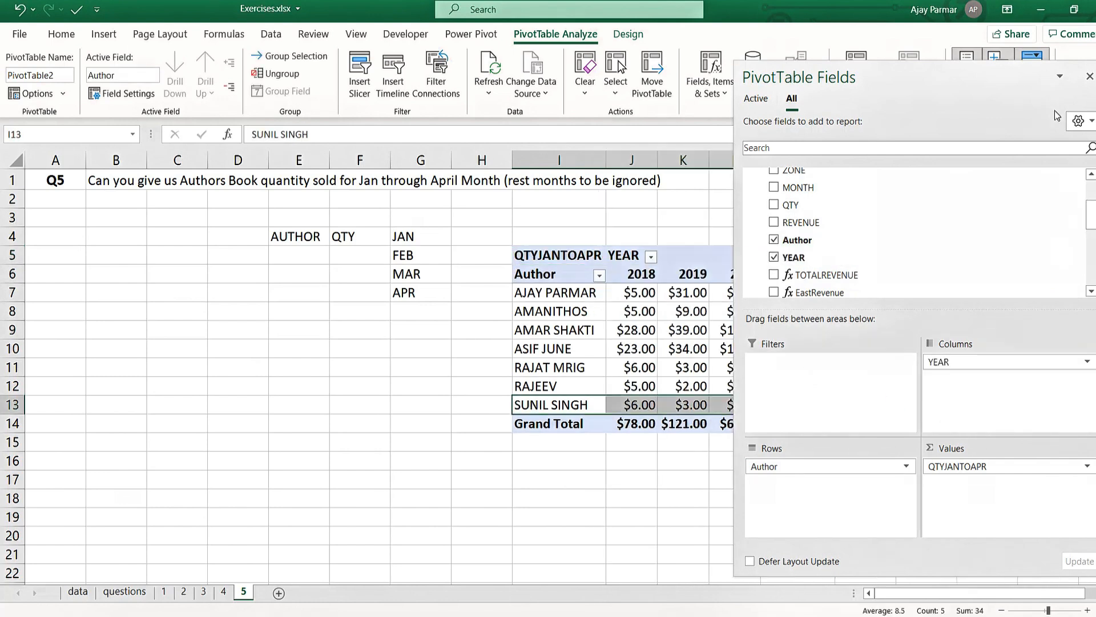
pyautogui.click(1089, 75)
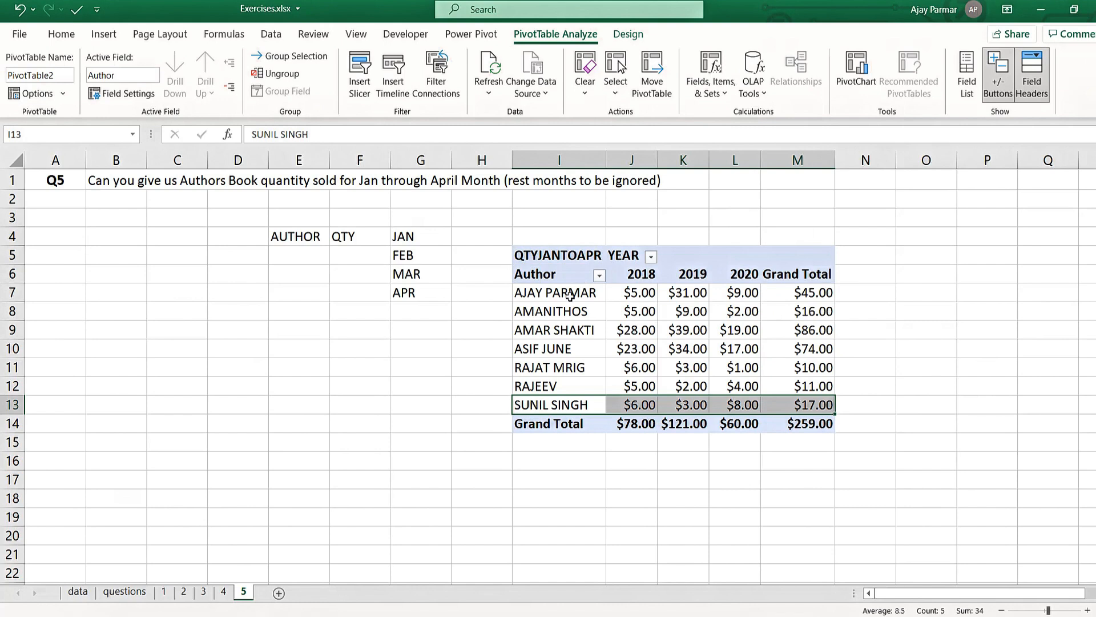
# - Examine each author's quantities by year in the PivotTable alongside the JAN to APR month list
pyautogui.click(570, 294)
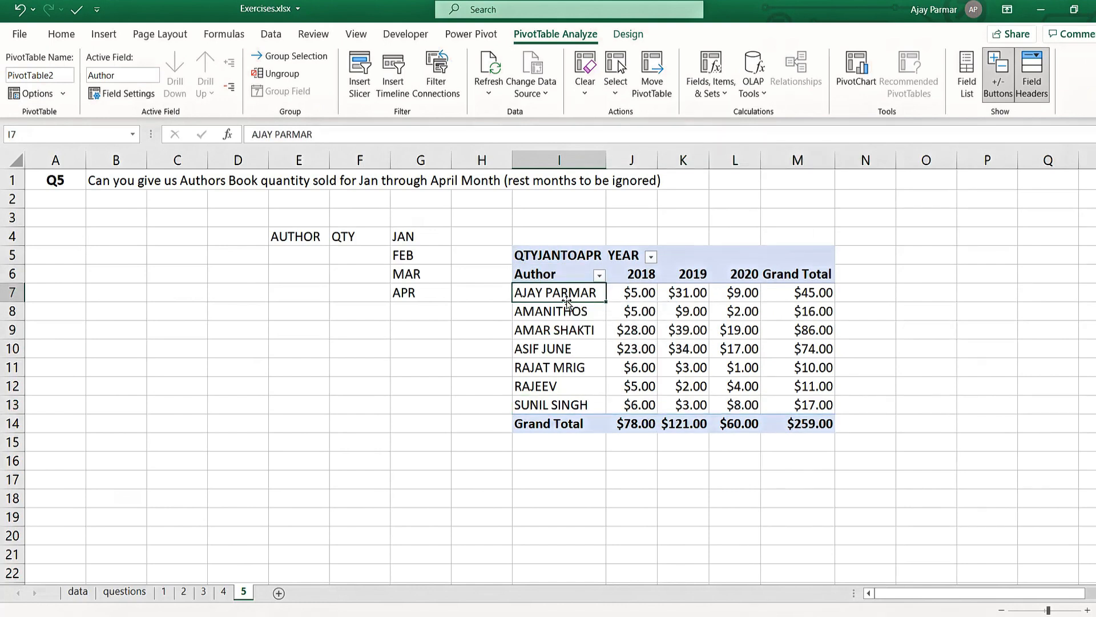
pyautogui.keyDown('ctrl'); pyautogui.click(649, 274); pyautogui.keyUp('ctrl')
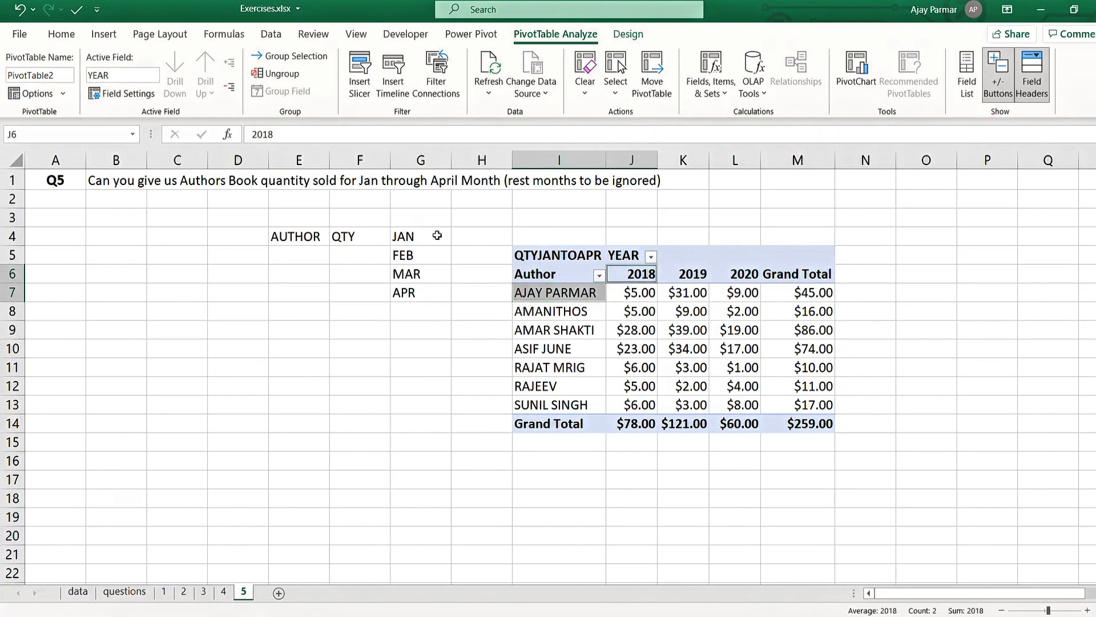
pyautogui.click(437, 236)
pyautogui.keyDown('shift'); pyautogui.click(433, 303); pyautogui.keyUp('shift')
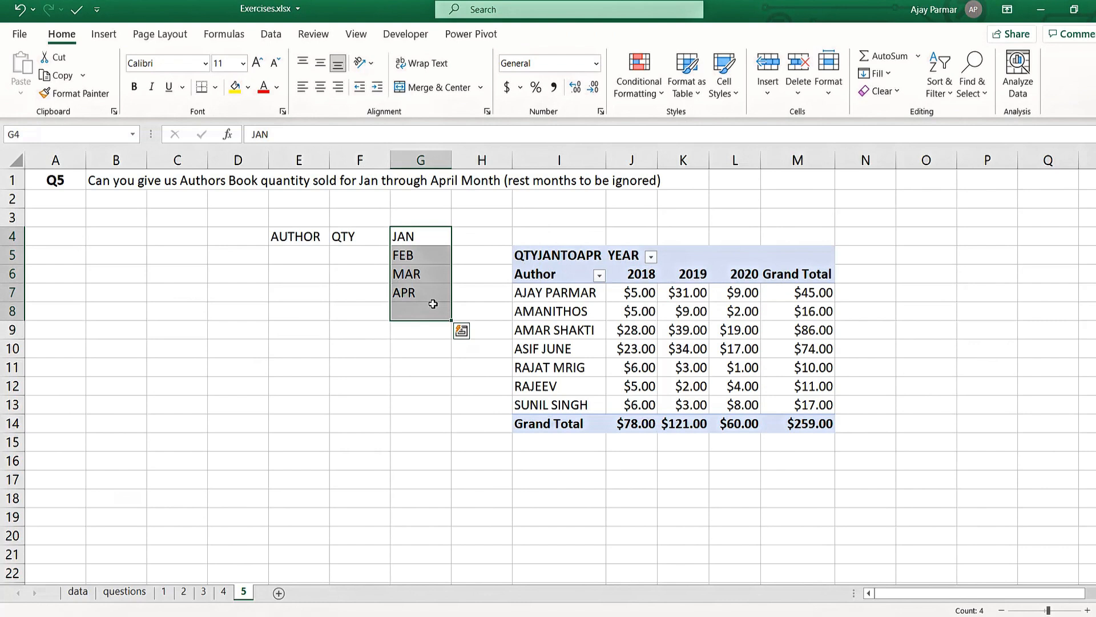
pyautogui.click(692, 292)
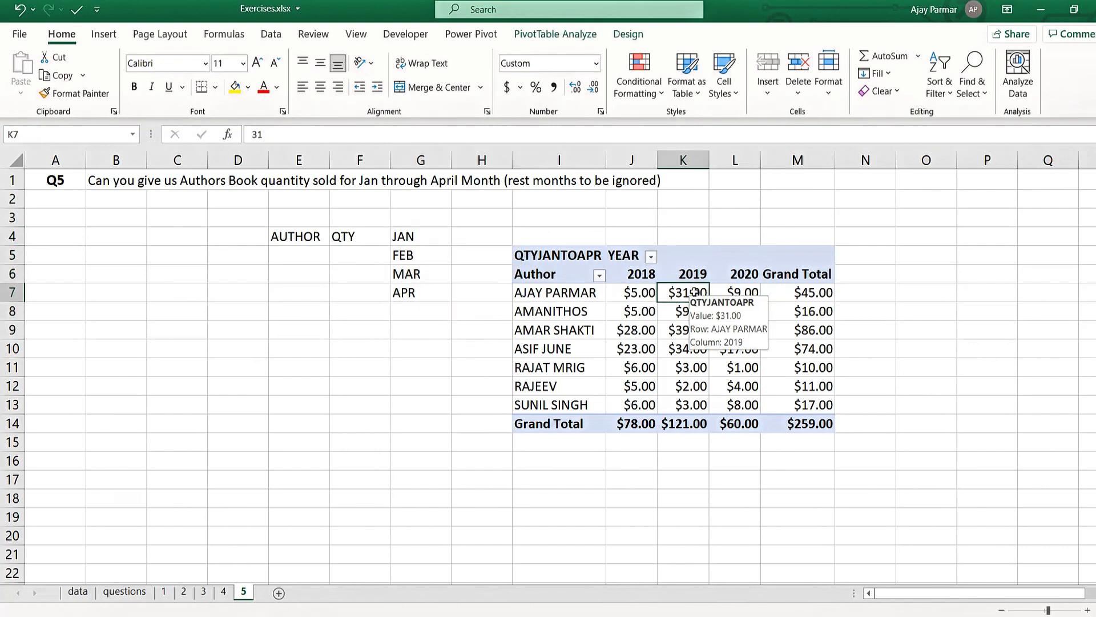
pyautogui.click(514, 367)
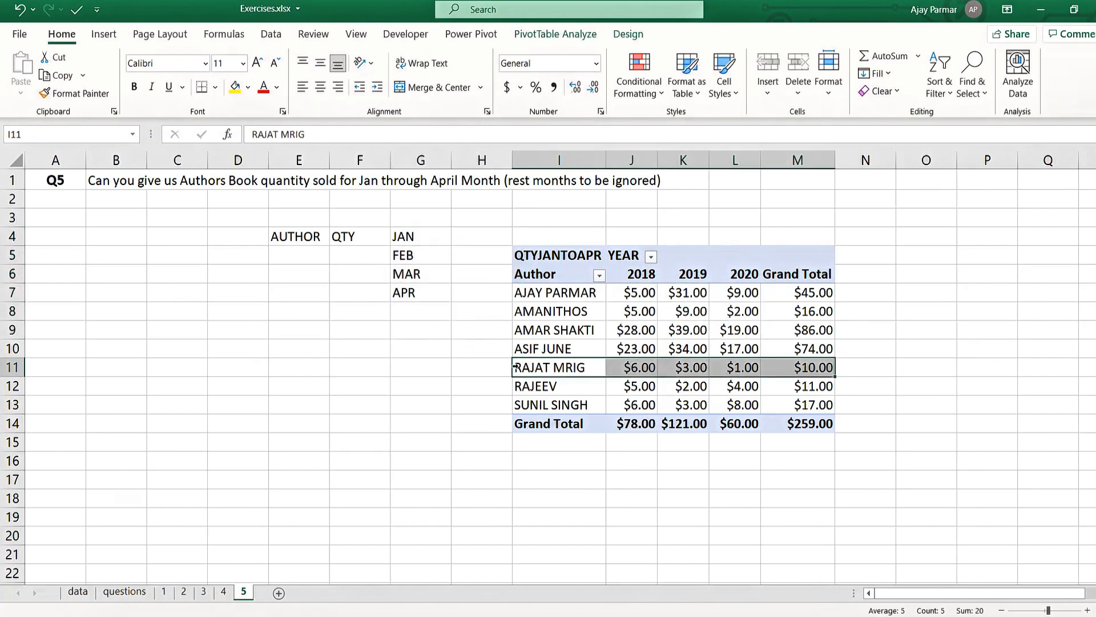
pyautogui.click(550, 295)
pyautogui.click(249, 333)
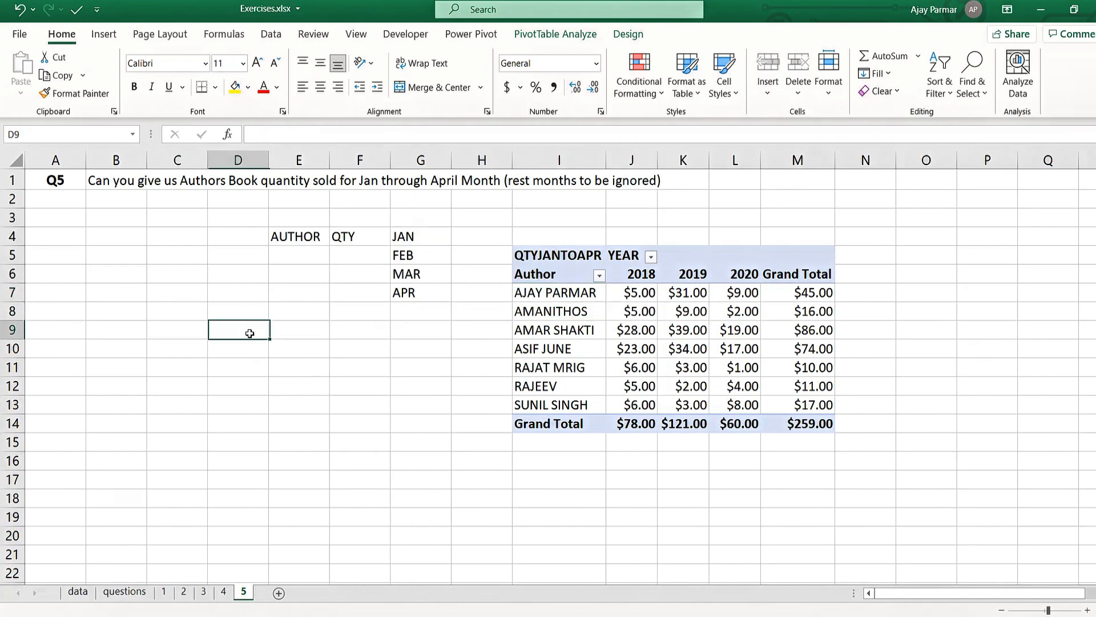
# - Add a new worksheet after sheet 5 and name it 6
pyautogui.click(277, 594)
pyautogui.doubleClick(275, 591)
pyautogui.write('6')
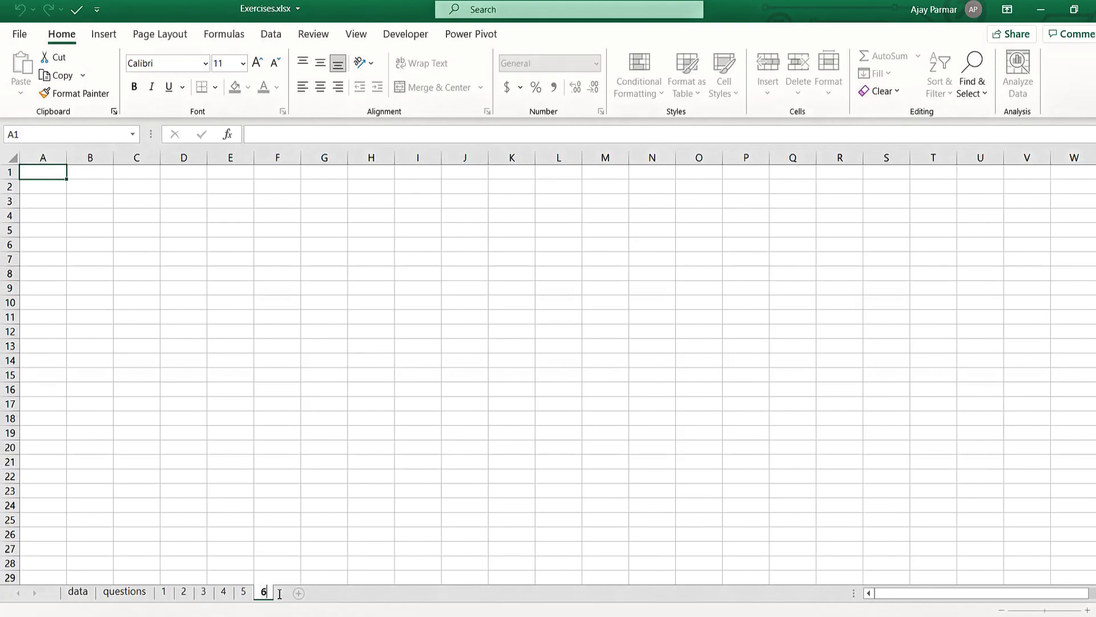
# - Copy question Q6 with its jan-feb and may-jun labels, range B16:G17, from the questions sheet
pyautogui.click(129, 594)
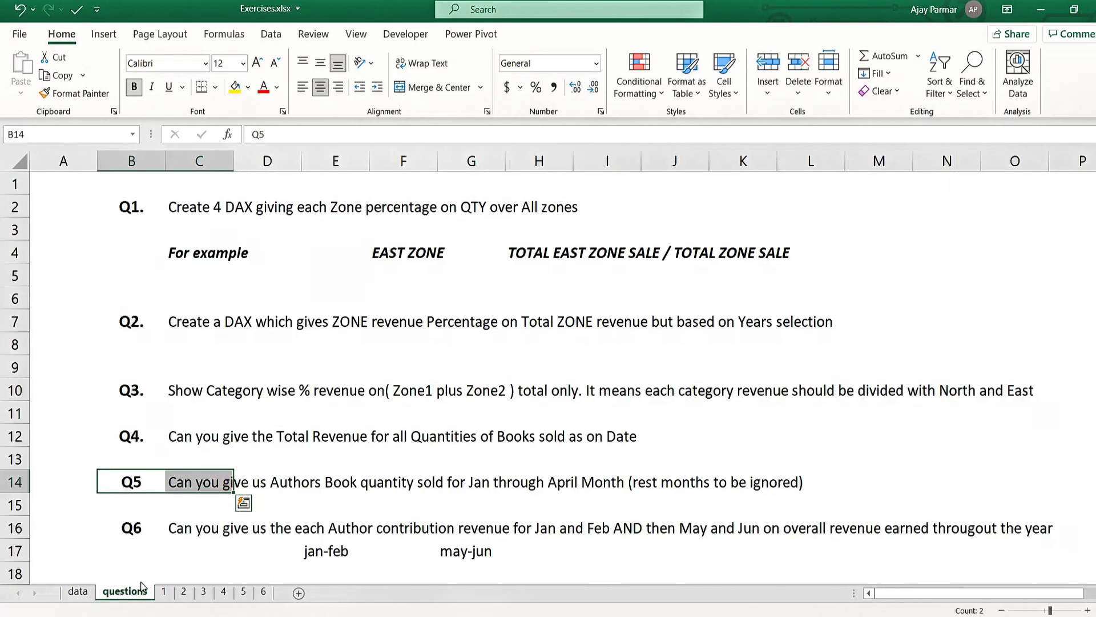
pyautogui.click(140, 522)
pyautogui.hotkey('shift', 'Right')
pyautogui.hotkey('shift', 'Down')
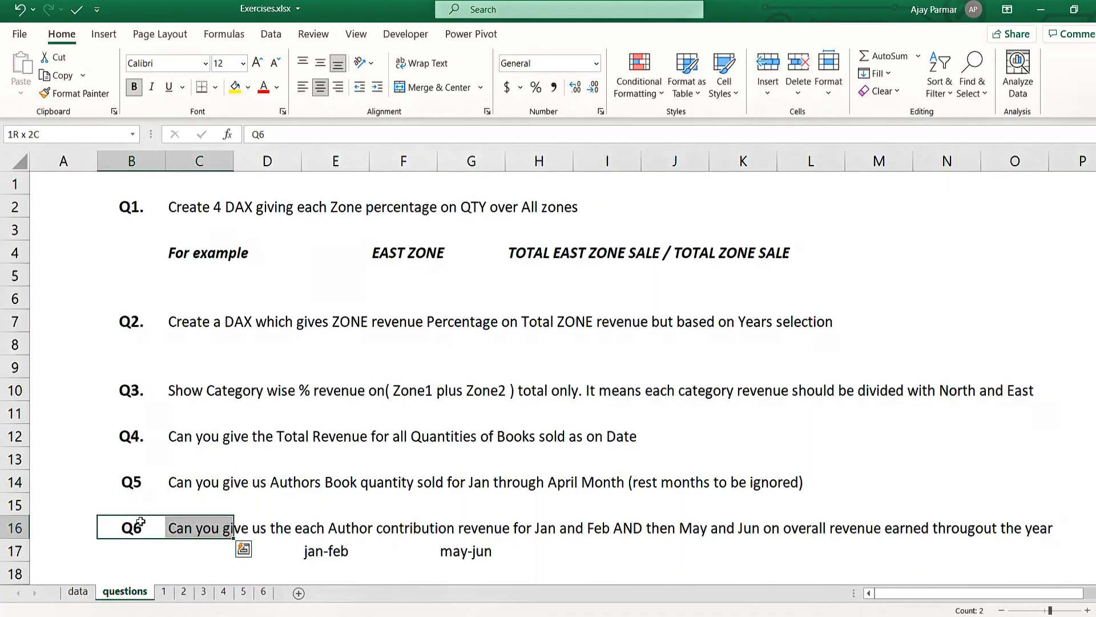
pyautogui.hotkey('shift', 'Right')
pyautogui.hotkey('shift', 'Right')
pyautogui.hotkey('shift', 'Right')
pyautogui.hotkey('shift', 'Right')
pyautogui.hotkey('ctrl', 'c')
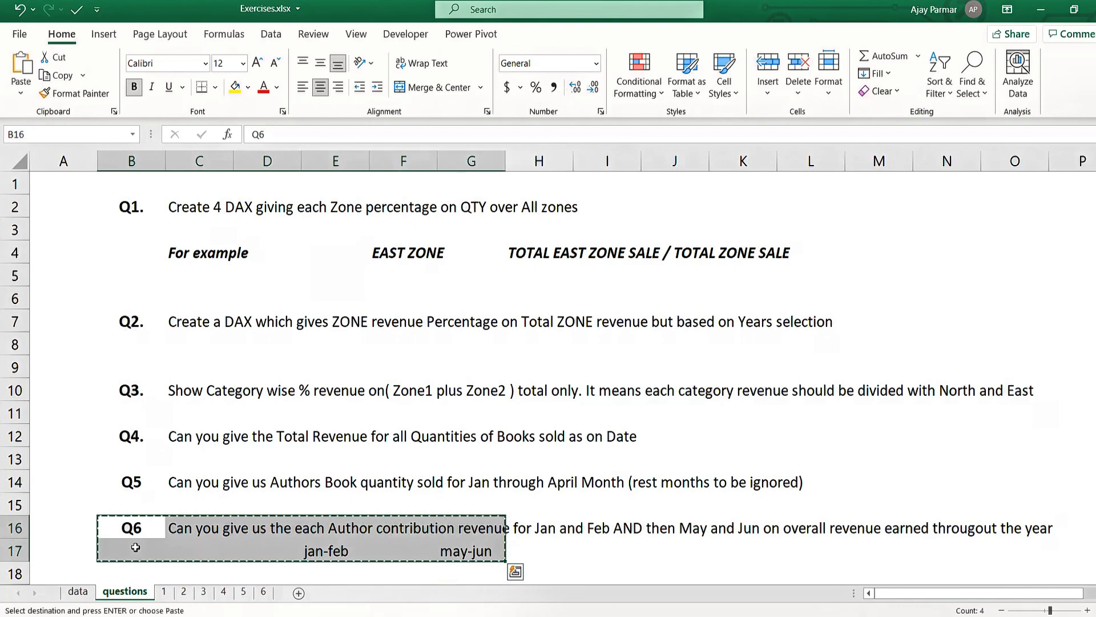
# - Paste the copied Q6 question and period labels at cell A1 of sheet 6
pyautogui.click(263, 592)
pyautogui.hotkey('ctrl', 'v')
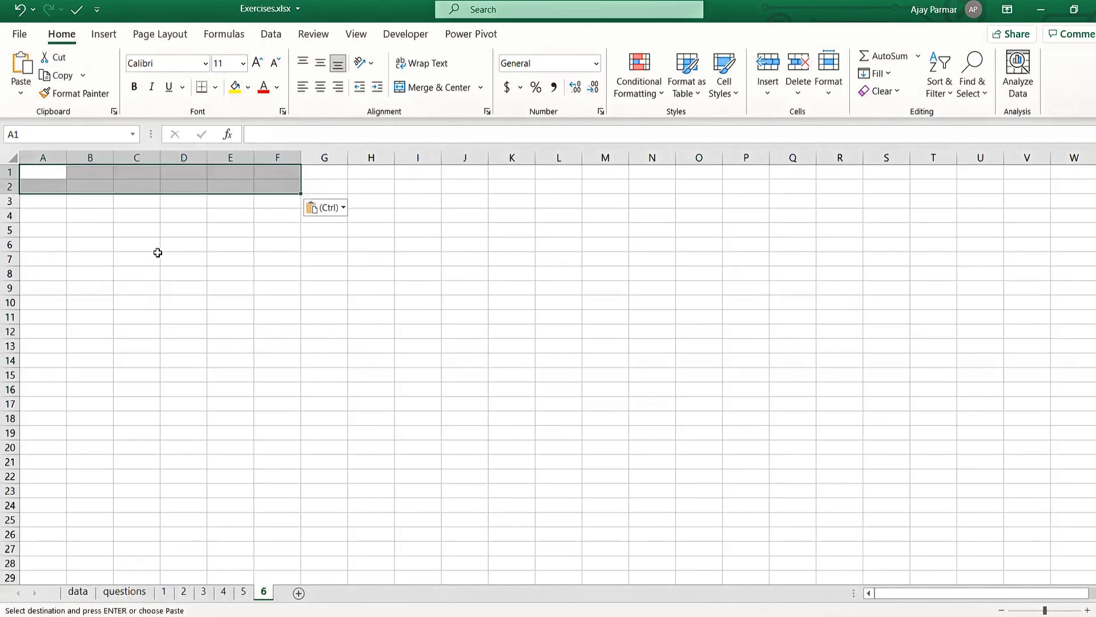
pyautogui.click(157, 241)
pyautogui.keyDown('ctrl'); pyautogui.scroll(3, 157, 242); pyautogui.keyUp('ctrl')
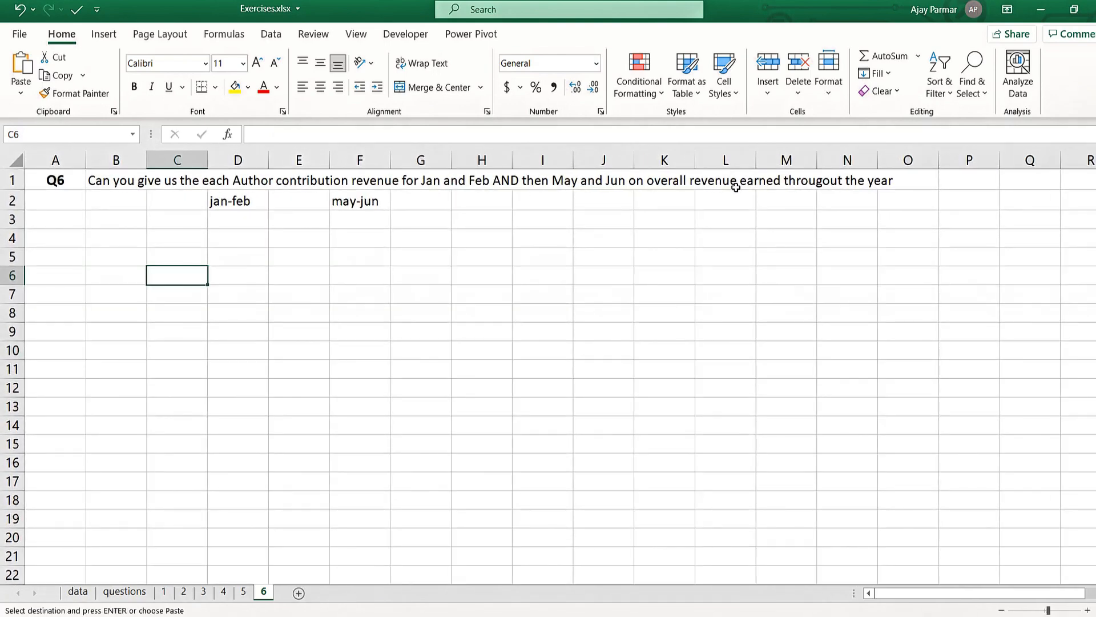
# - Enter the header Author in cell B2 of sheet 6
pyautogui.click(228, 204)
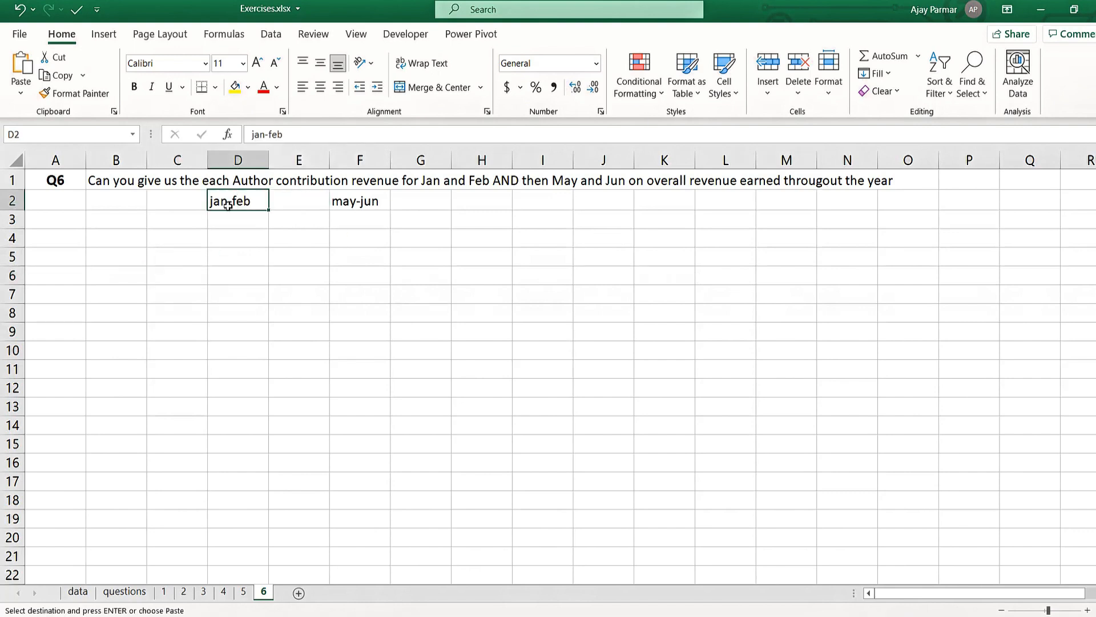
pyautogui.press('Left')
pyautogui.press('Left')
pyautogui.write('Au')
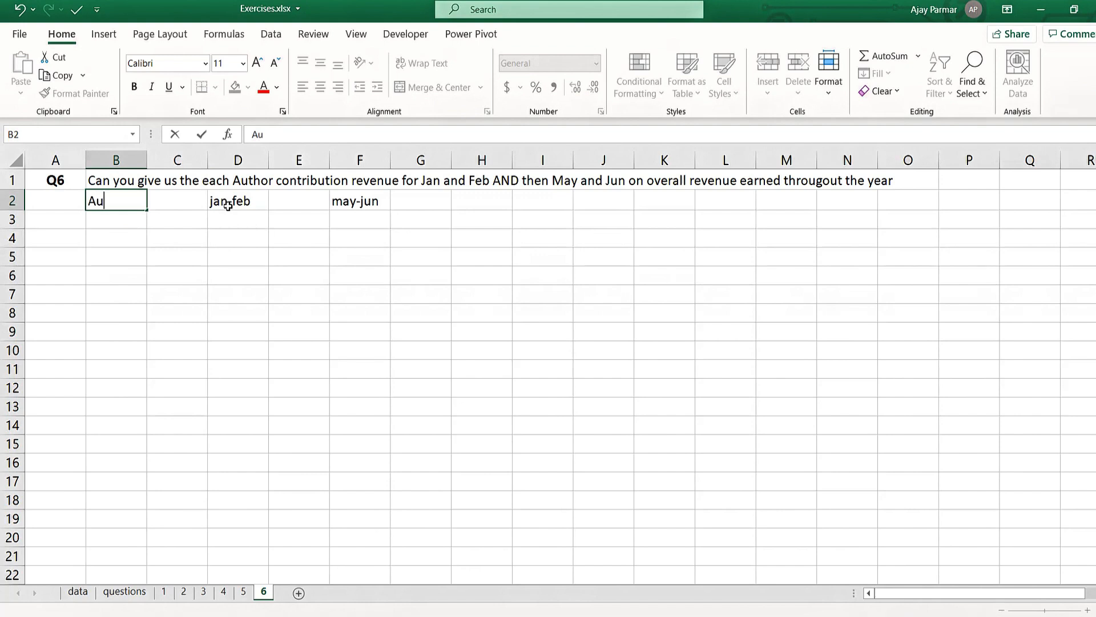
pyautogui.write('thor')
pyautogui.press('Return')
pyautogui.press('Up')
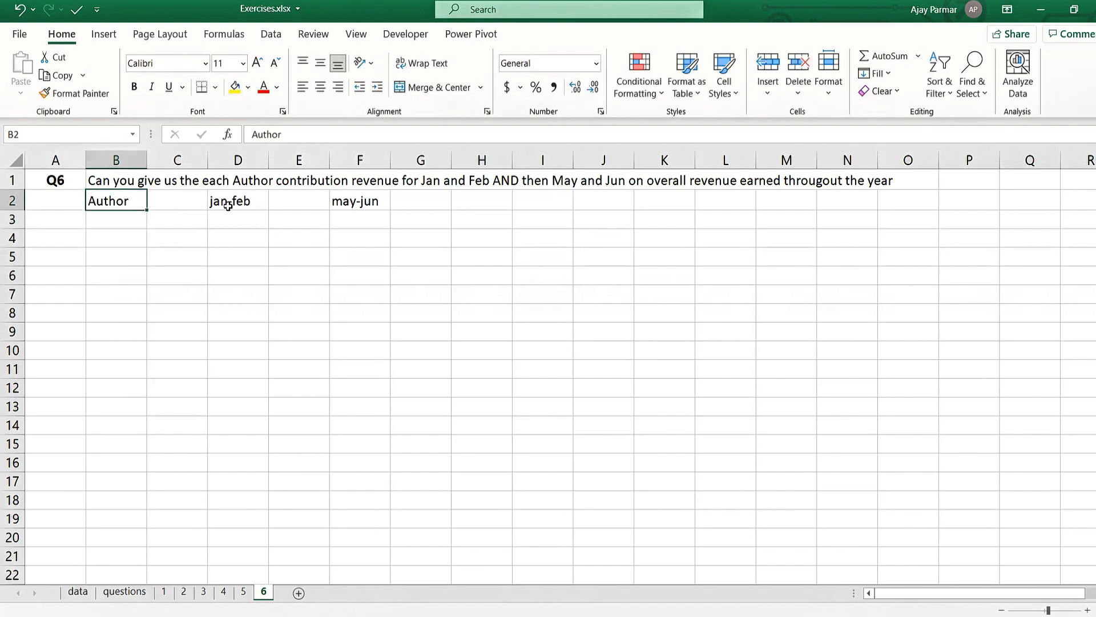
# - Enter the subheader Revenue beneath both the jan-feb and may-jun labels, in cells D3 and F3
pyautogui.click(227, 206)
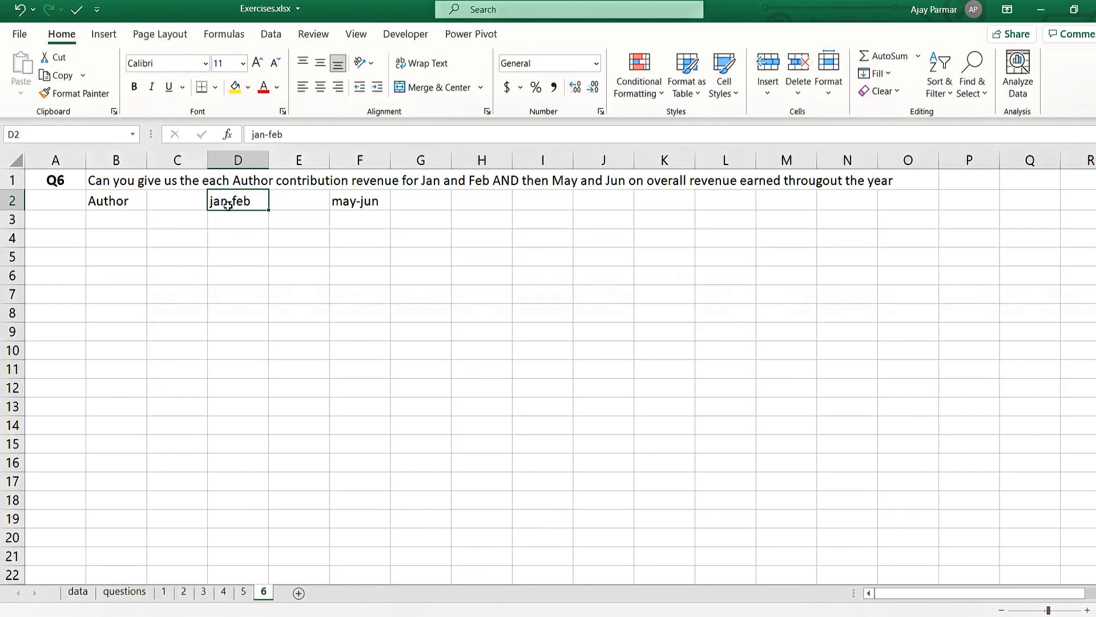
pyautogui.press('Down')
pyautogui.write('Reven')
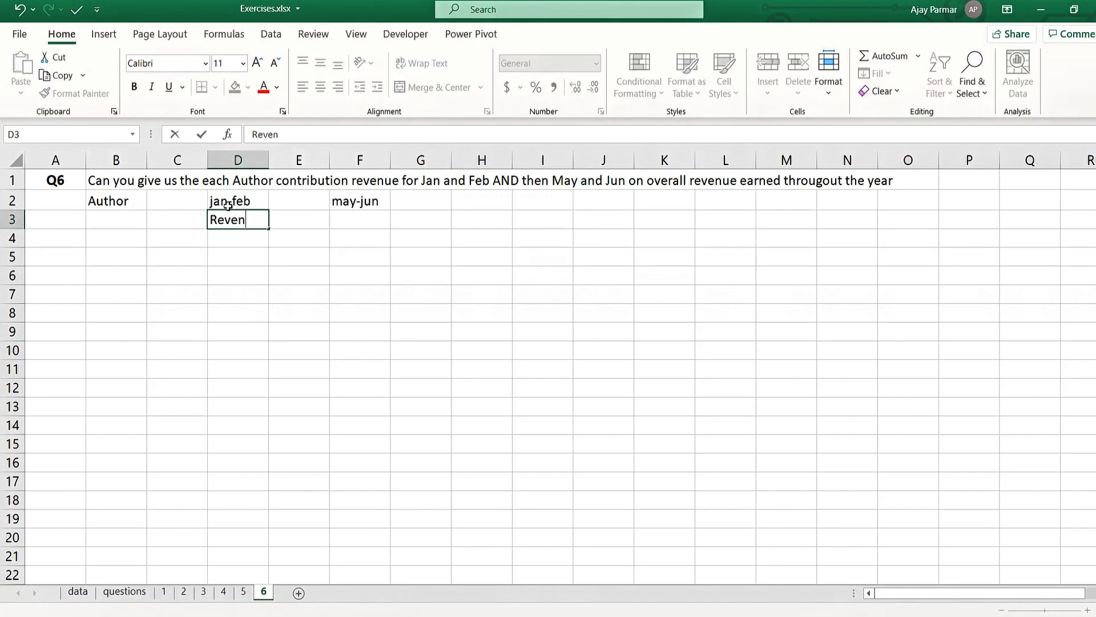
pyautogui.write('ue')
pyautogui.press('Up')
pyautogui.press('Right')
pyautogui.press('Right')
pyautogui.press('Down')
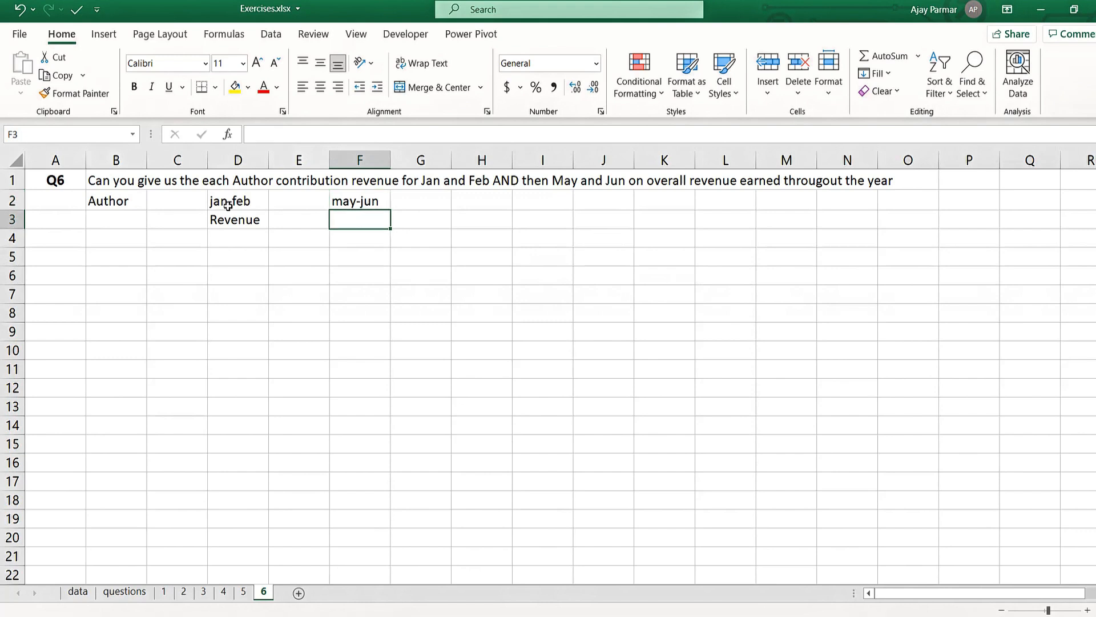
pyautogui.write('Revenu')
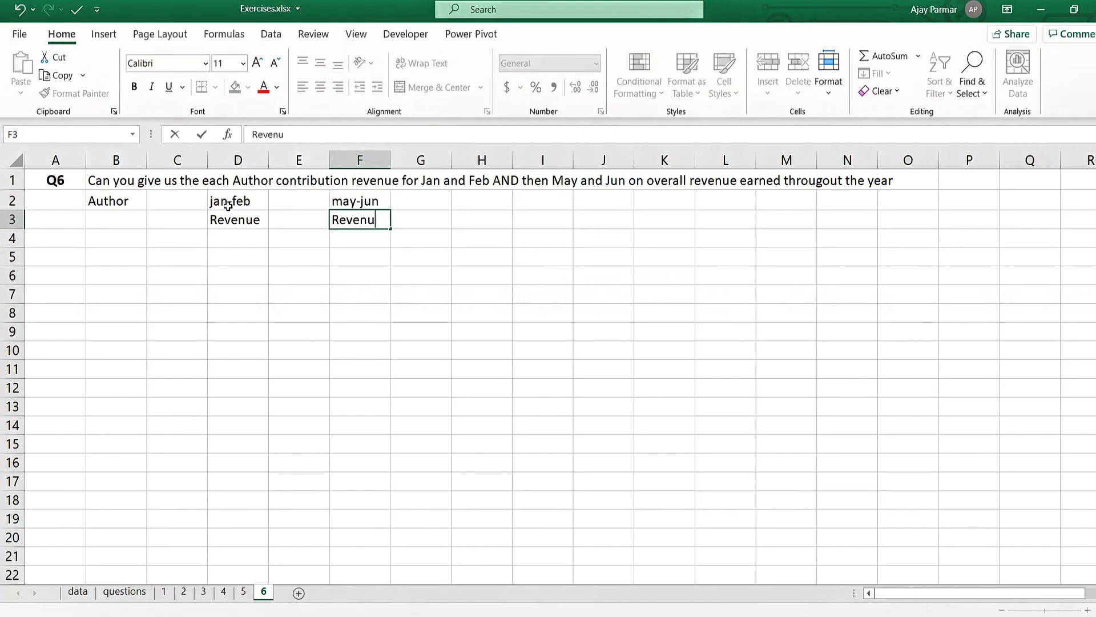
pyautogui.write('e')
pyautogui.press('Return')
pyautogui.press('Up')
pyautogui.press('Up')
pyautogui.press('Down')
pyautogui.press('Down')
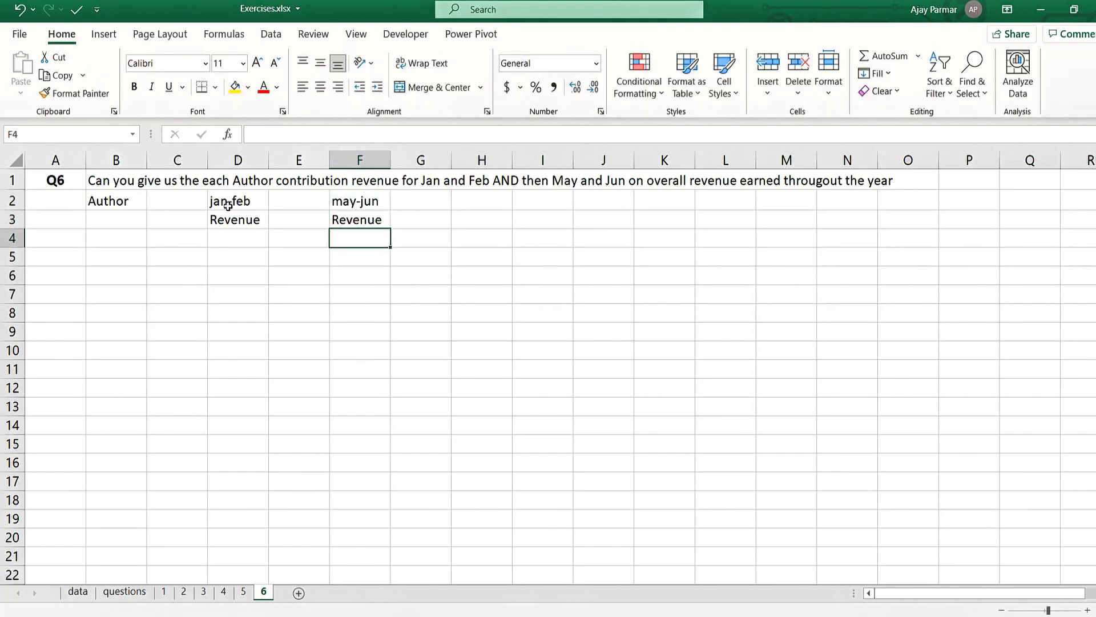
pyautogui.press('Down')
pyautogui.press('Up')
# - Copy the formula of the existing QTYJANTOAPR measure without changing that measure
pyautogui.click(235, 270)
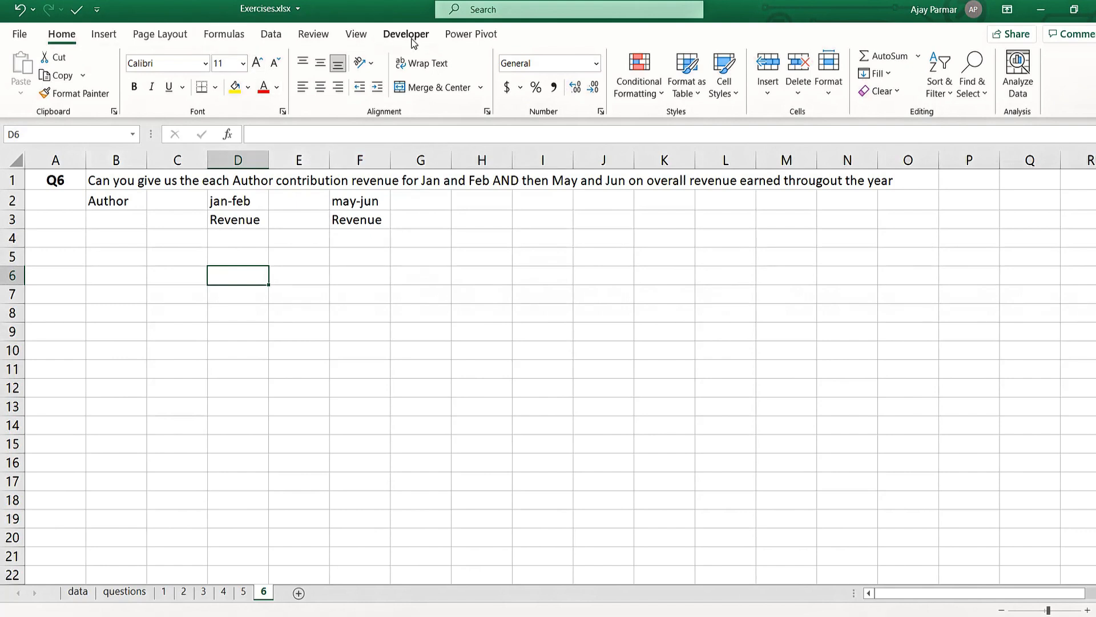
pyautogui.click(471, 34)
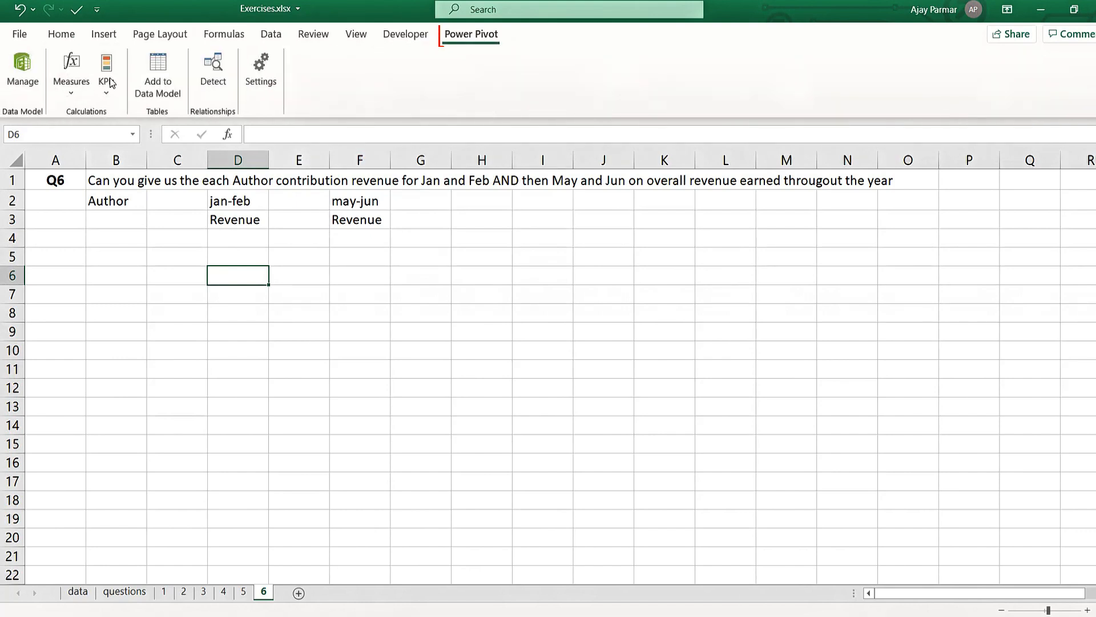
pyautogui.click(79, 95)
pyautogui.click(126, 138)
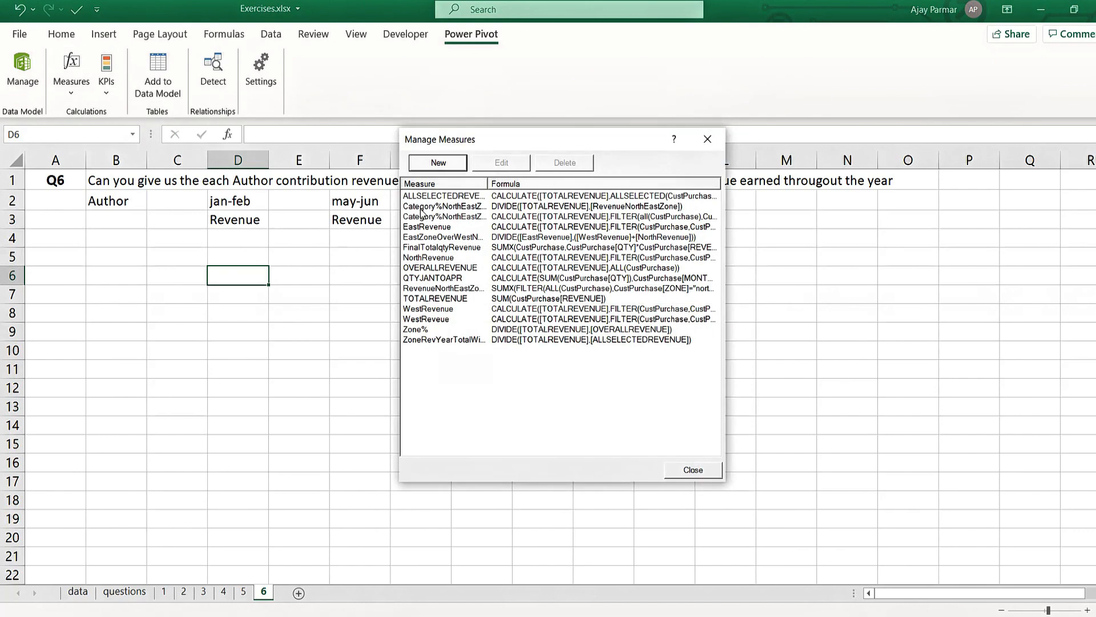
pyautogui.click(445, 278)
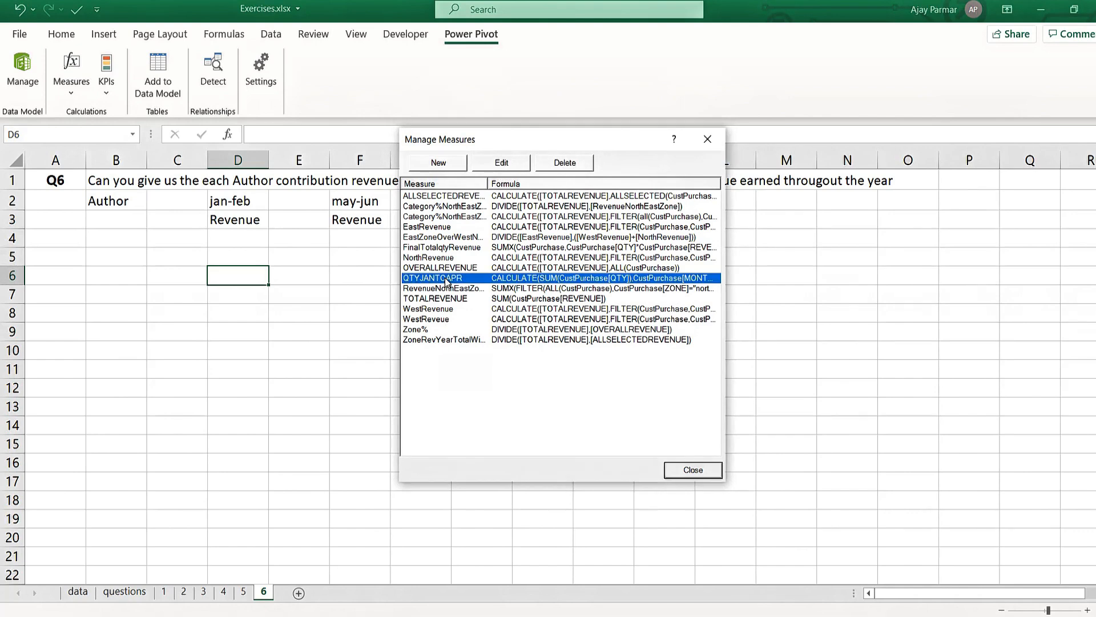
pyautogui.click(510, 163)
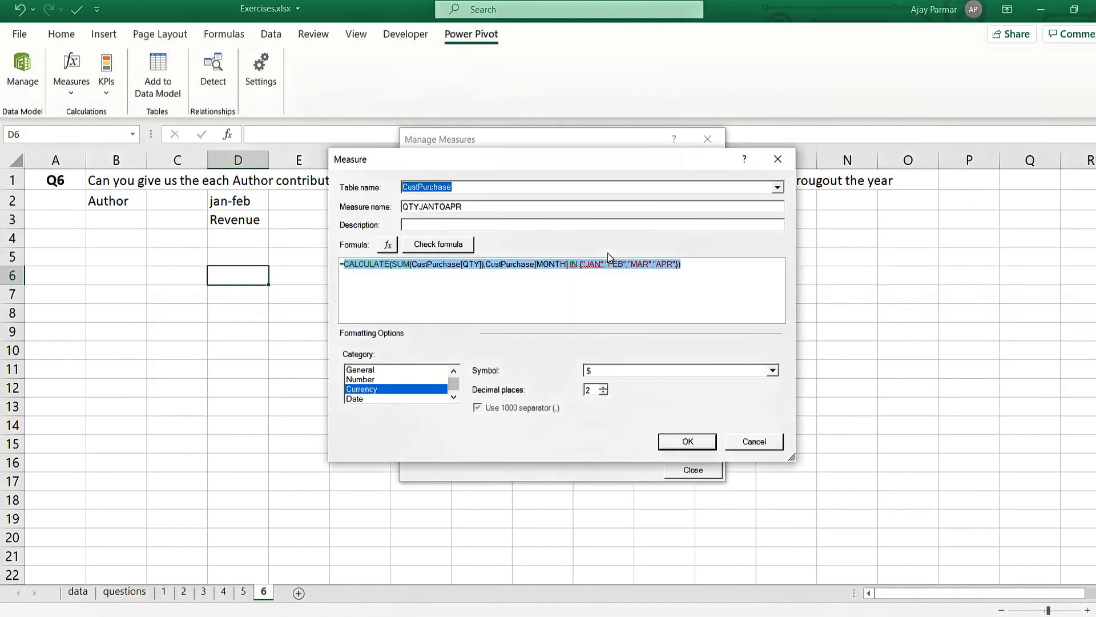
pyautogui.click(758, 447)
# - Start a new CustPurchase measure named JANFEBRevenue and paste the copied formula into it
pyautogui.click(443, 169)
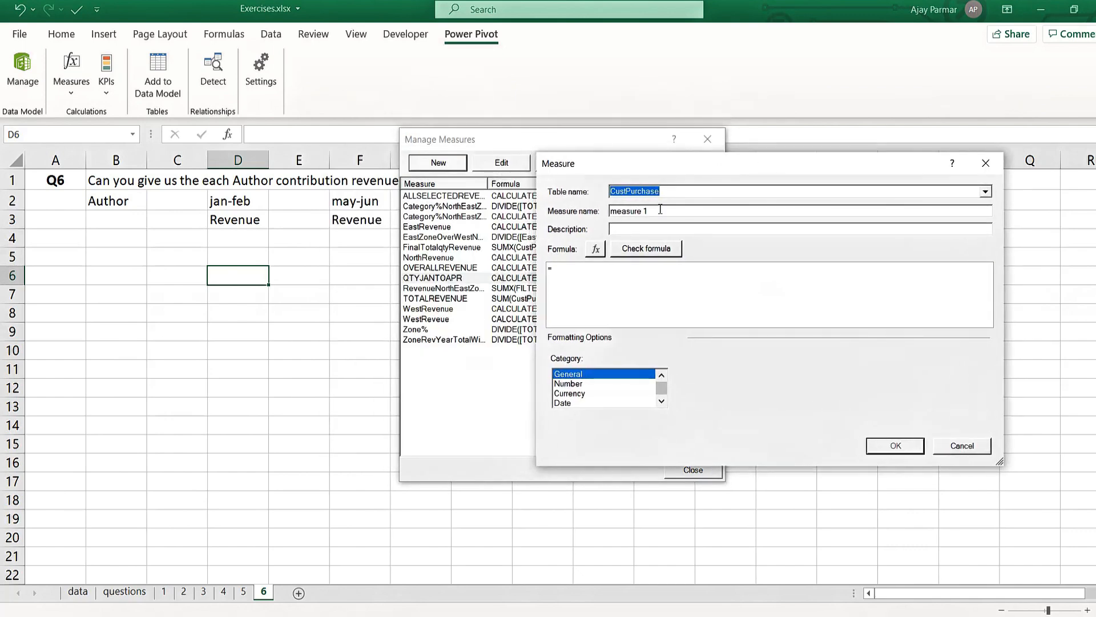
pyautogui.press('BackSpace')
pyautogui.write('CALCULATE(SUM(CustPurchase[QTY]),CustPurchase[MONTH] IN {"JAN","FEB","MAR","APR"})')
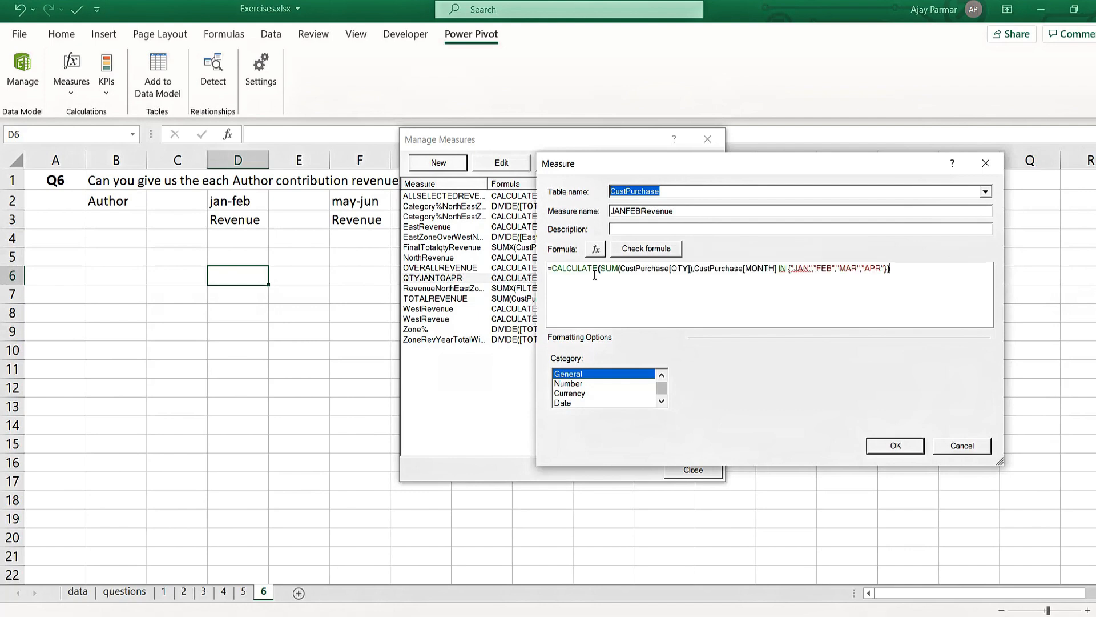
# - Change the formula to sum CustPurchase[REVENUE] and limit its month list to "JAN" and "FEB"
pyautogui.doubleClick(682, 273)
pyautogui.write('REVENUE')
pyautogui.press('Tab')
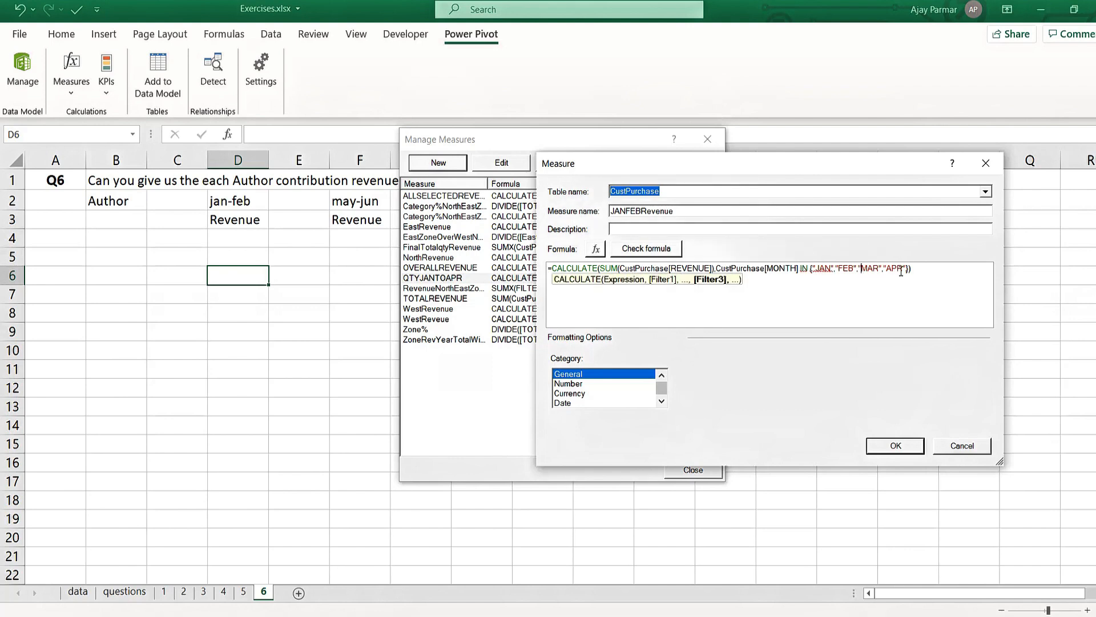
pyautogui.moveTo(861, 272); pyautogui.dragTo(898, 272)
pyautogui.press('Delete')
pyautogui.press('BackSpace')
pyautogui.press('BackSpace')
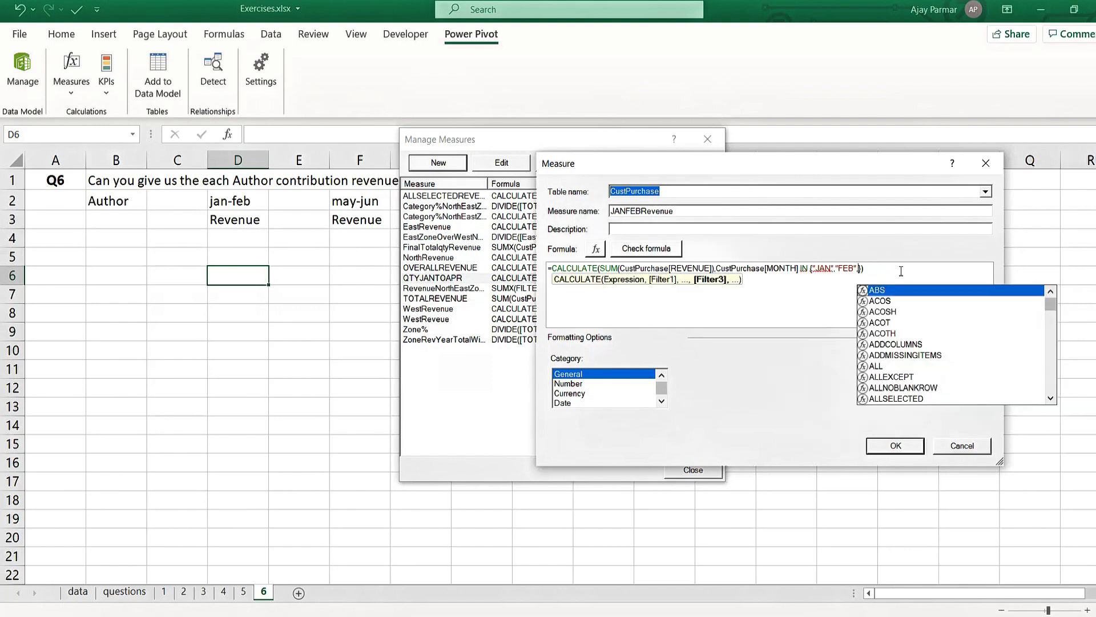
# - Check the JANFEBRevenue formula, format it as $ currency with 0 decimal places, and save the measure
pyautogui.click(656, 258)
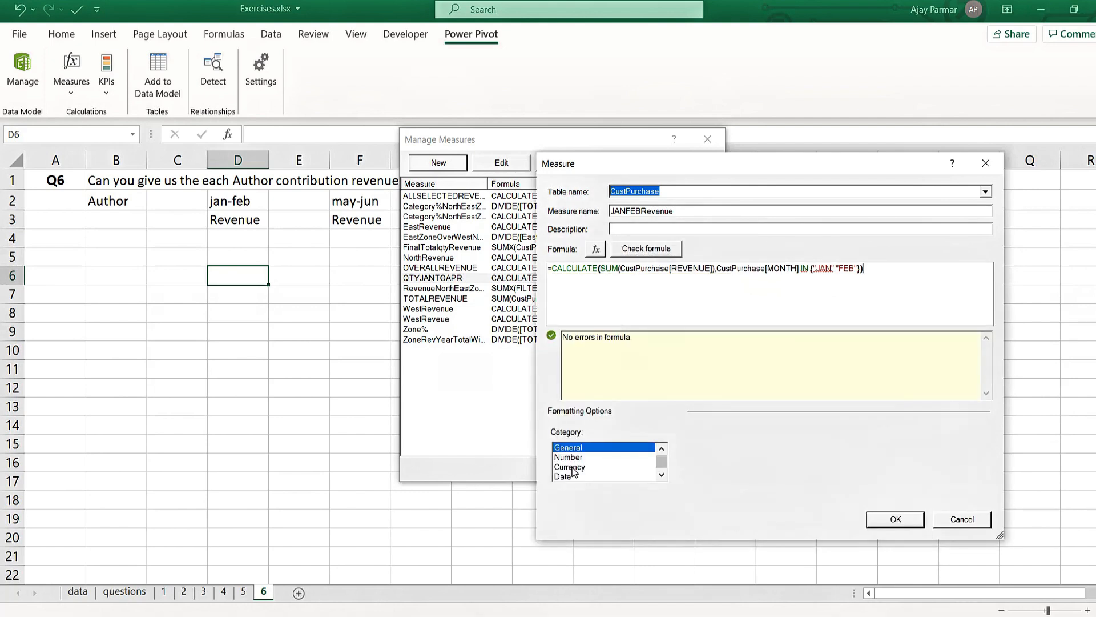
pyautogui.click(571, 467)
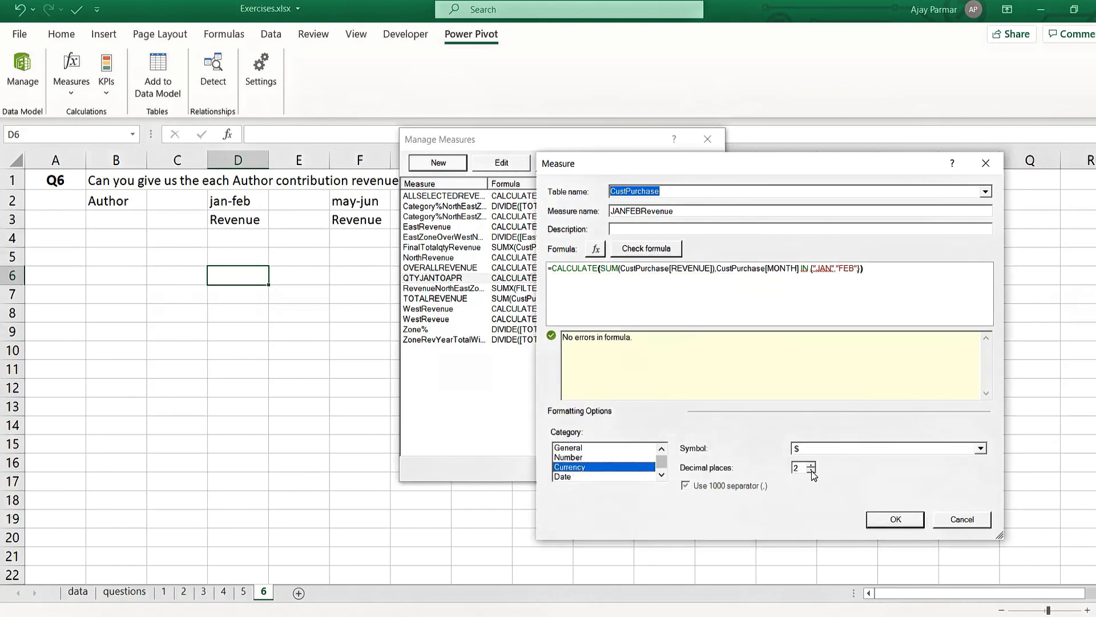
pyautogui.click(811, 471)
pyautogui.click(812, 471)
pyautogui.click(896, 521)
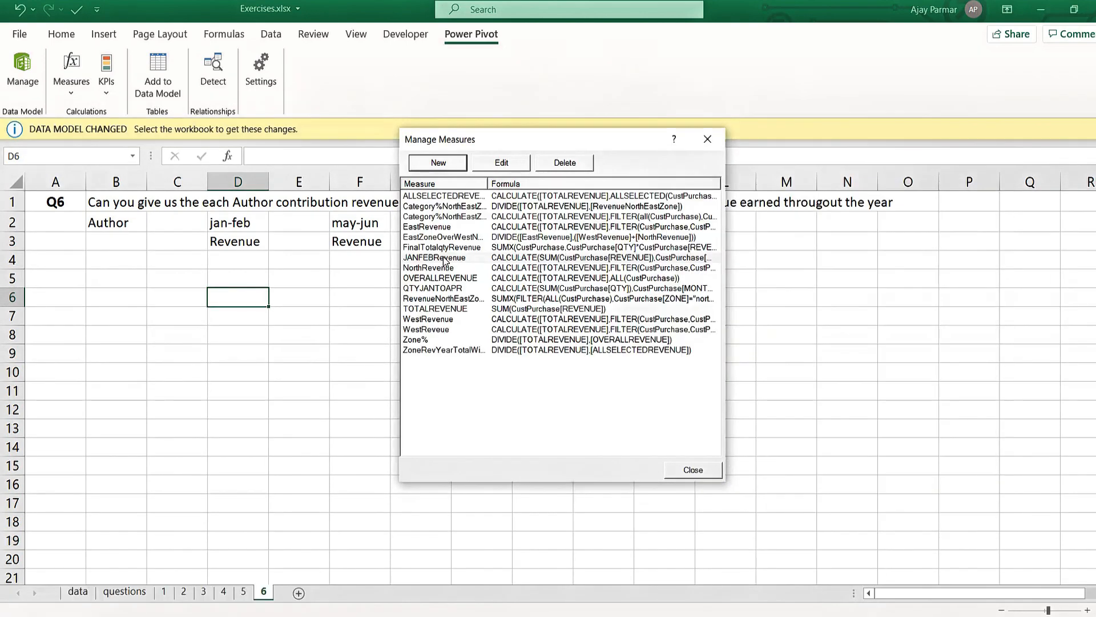
# - Copy the JANFEBRevenue formula and paste it into another new CustPurchase measure
pyautogui.click(444, 260)
pyautogui.click(501, 164)
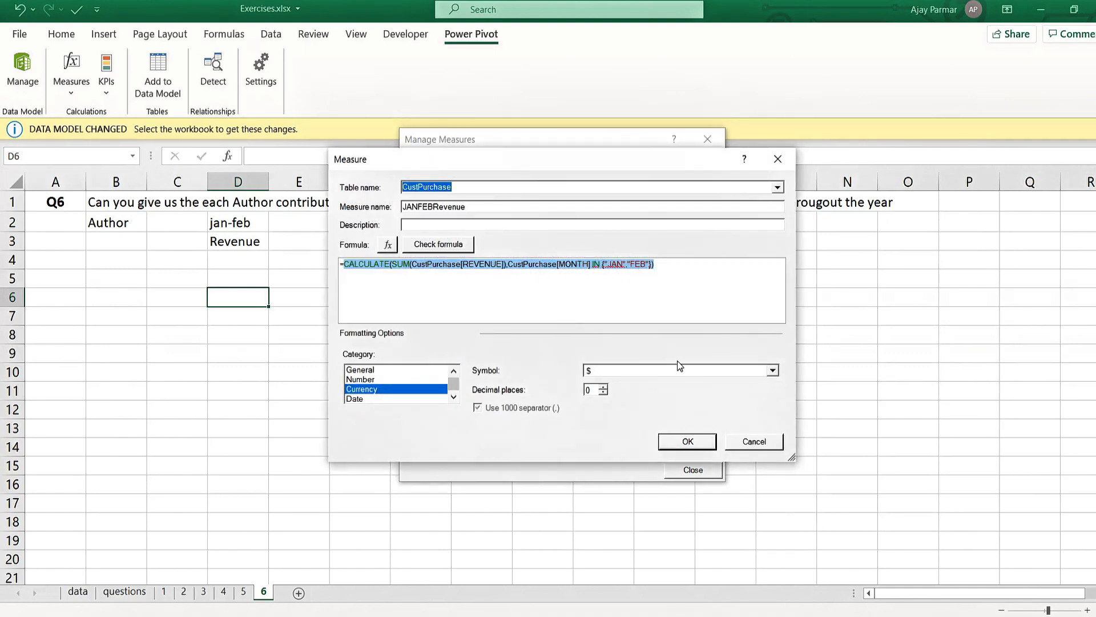
pyautogui.click(746, 443)
pyautogui.click(438, 164)
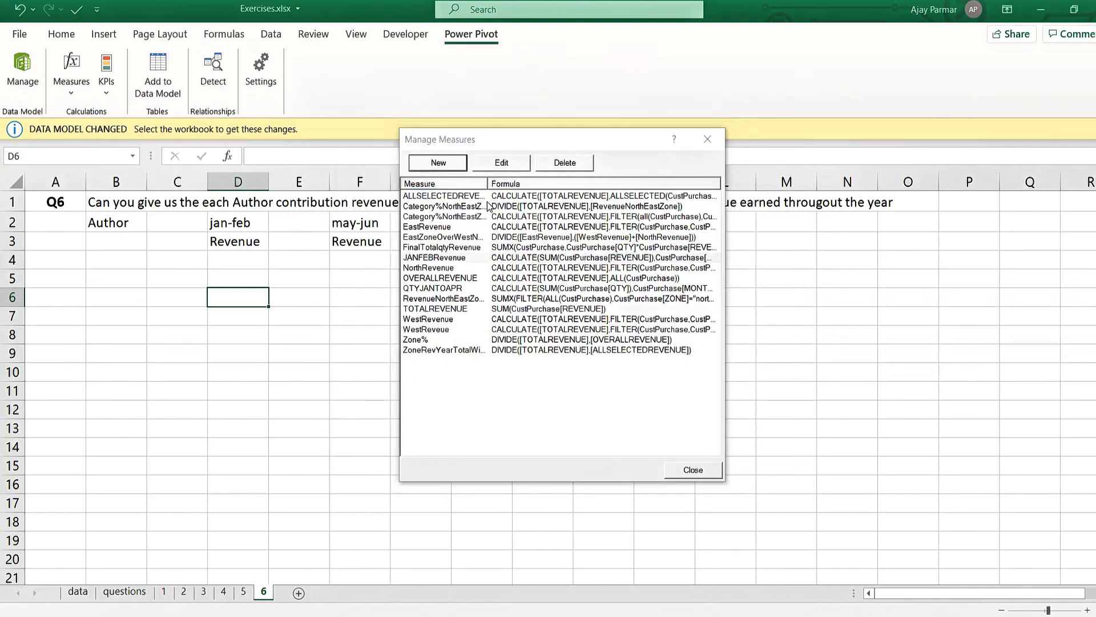
pyautogui.write('CALCULATE(SUM(CustPurchase[REVENUE]),CustPurchase[MONTH] IN {"JAN","FEB"})')
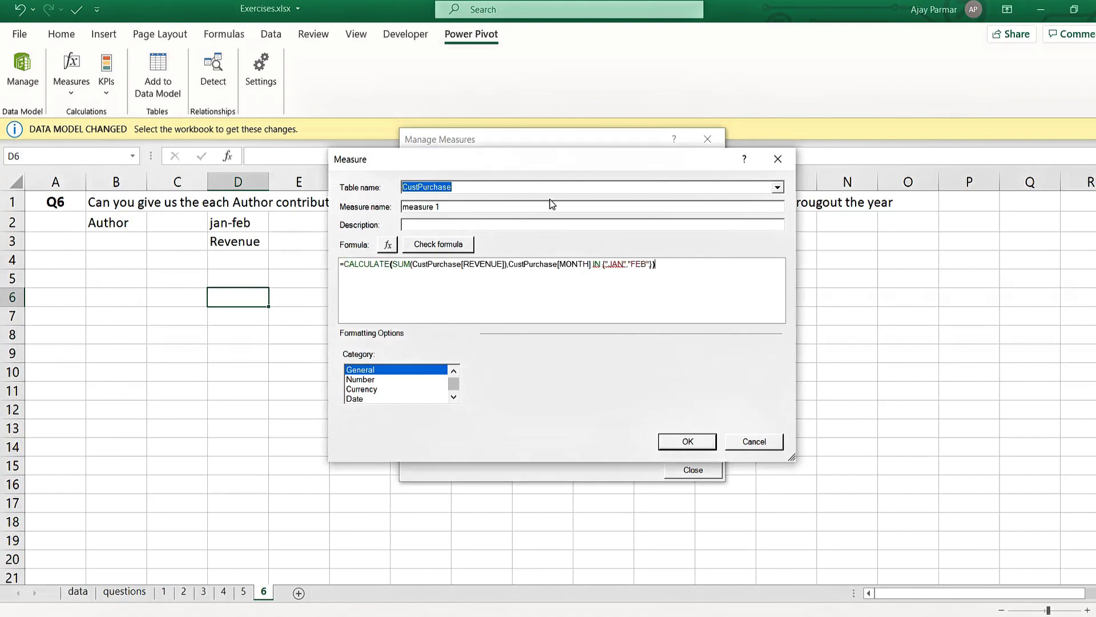
# - Replace the months in the pasted formula with "MAY" and "JUN"
pyautogui.click(625, 264)
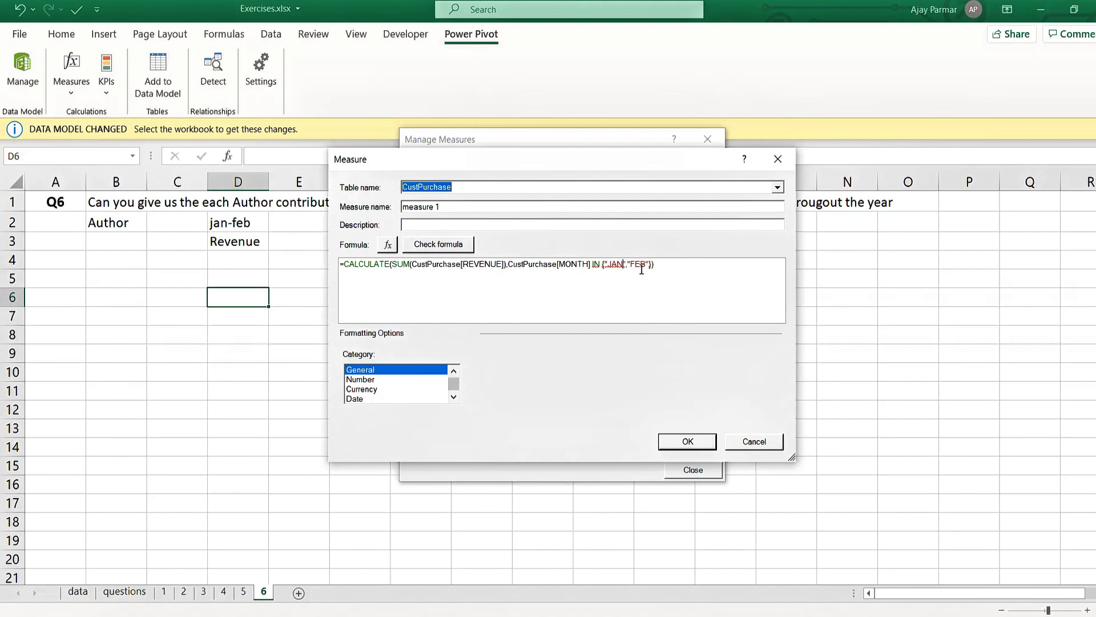
pyautogui.press('BackSpace')
pyautogui.press('BackSpace')
pyautogui.press('BackSpace')
pyautogui.write('may')
pyautogui.press('BackSpace')
pyautogui.press('BackSpace')
pyautogui.press('BackSpace')
pyautogui.write('MAY')
pyautogui.press('BackSpace')
pyautogui.press('BackSpace')
pyautogui.press('BackSpace')
pyautogui.write('JUN')
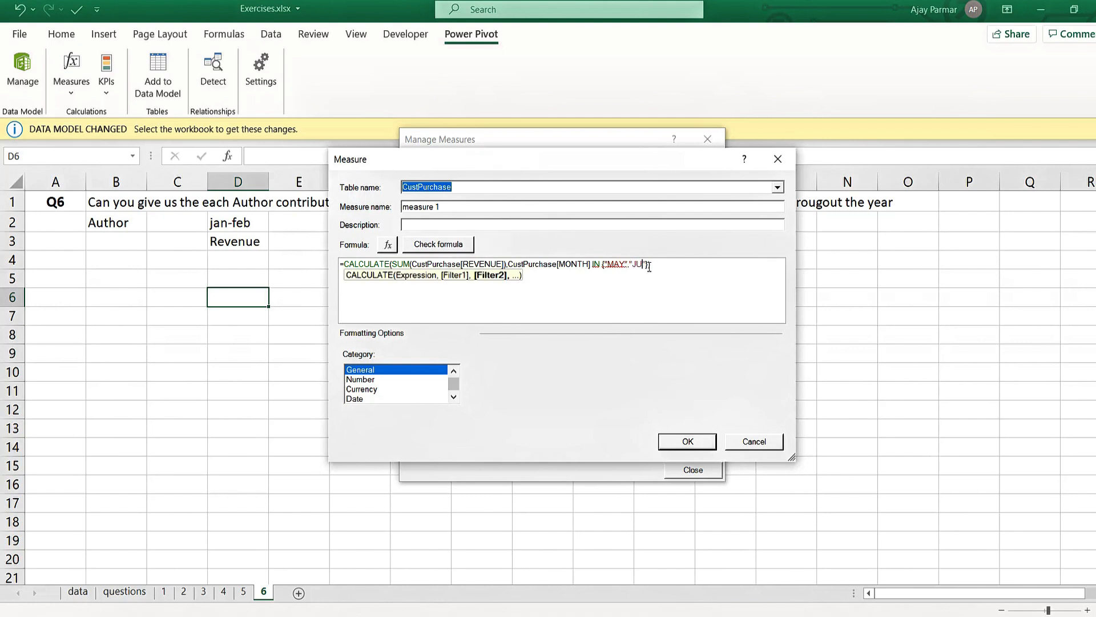
# - Name the new measure MAYJUNRevenue
pyautogui.click(450, 209)
pyautogui.write('meas')
pyautogui.press('BackSpace')
pyautogui.press('BackSpace')
pyautogui.press('BackSpace')
pyautogui.press('BackSpace')
pyautogui.write('M')
# - Check the MAYJUNRevenue formula, format it as $ currency with 0 decimal places, and save the measure, closing the measure manager
pyautogui.click(444, 249)
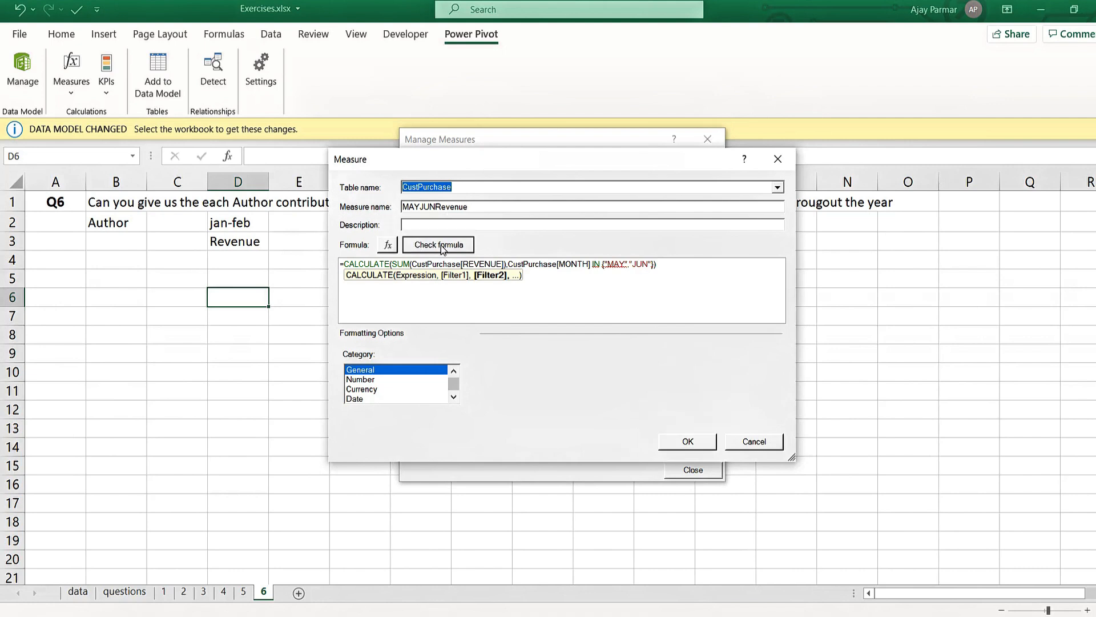
pyautogui.click(370, 454)
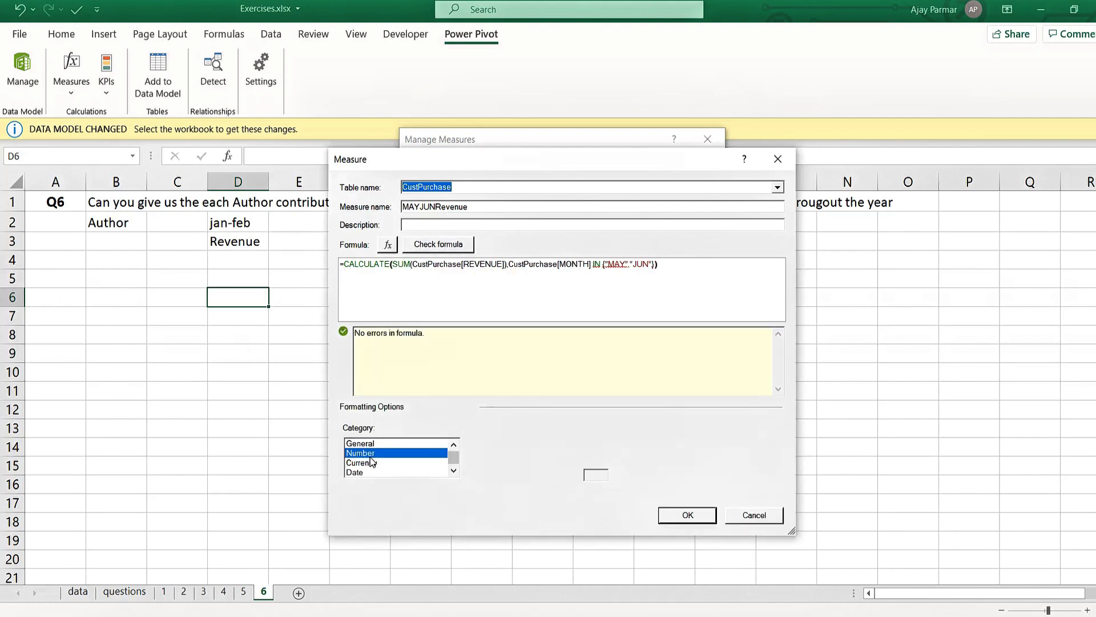
pyautogui.click(374, 463)
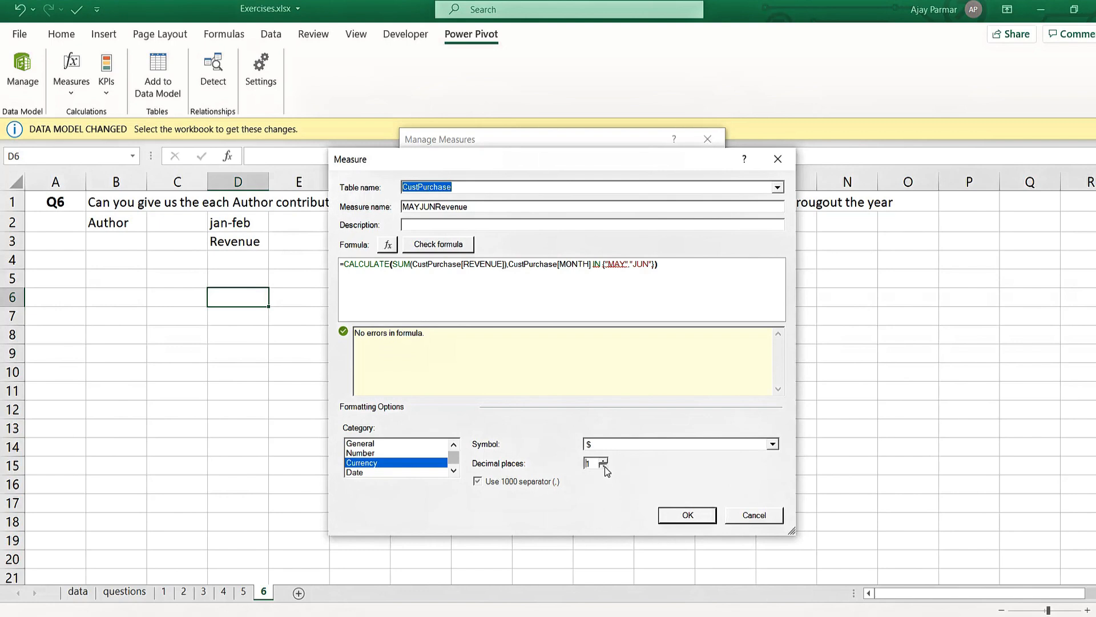
pyautogui.click(774, 445)
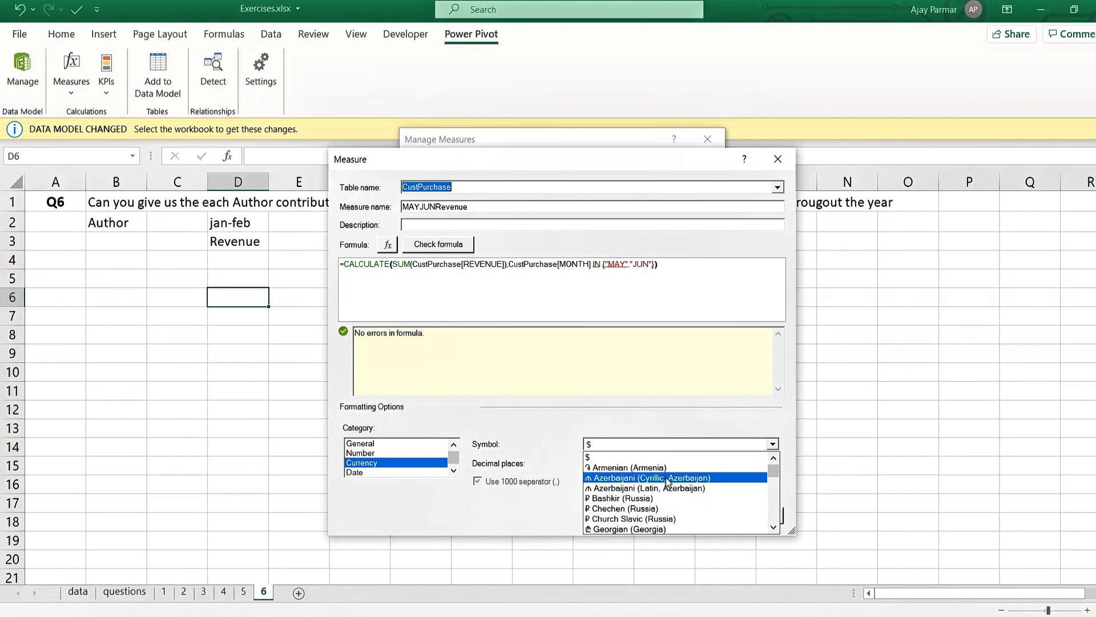
pyautogui.click(634, 457)
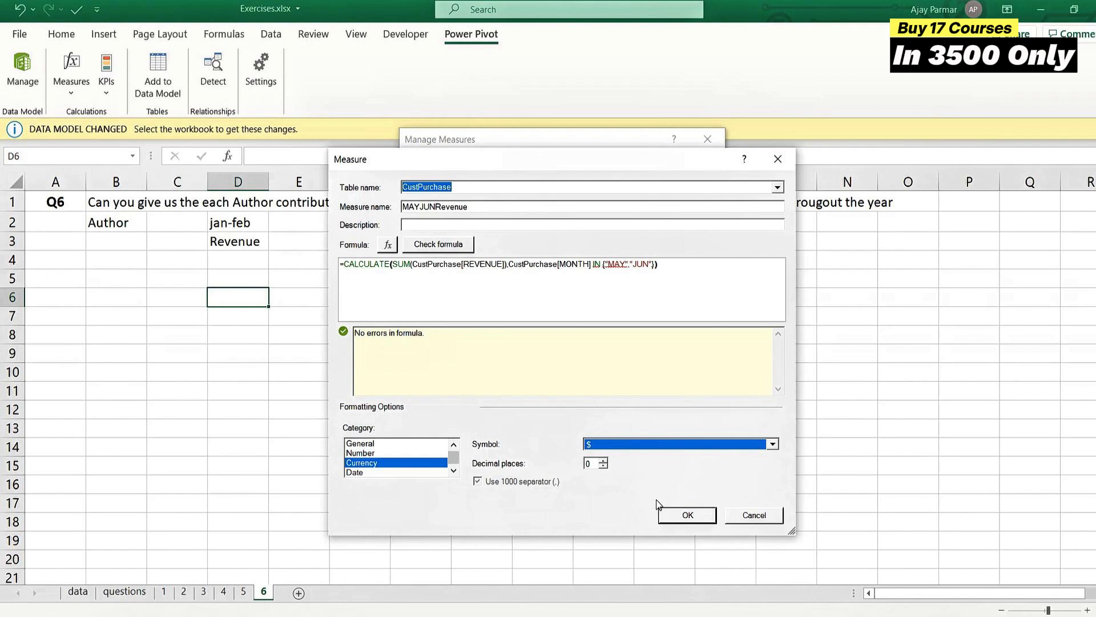
pyautogui.click(688, 516)
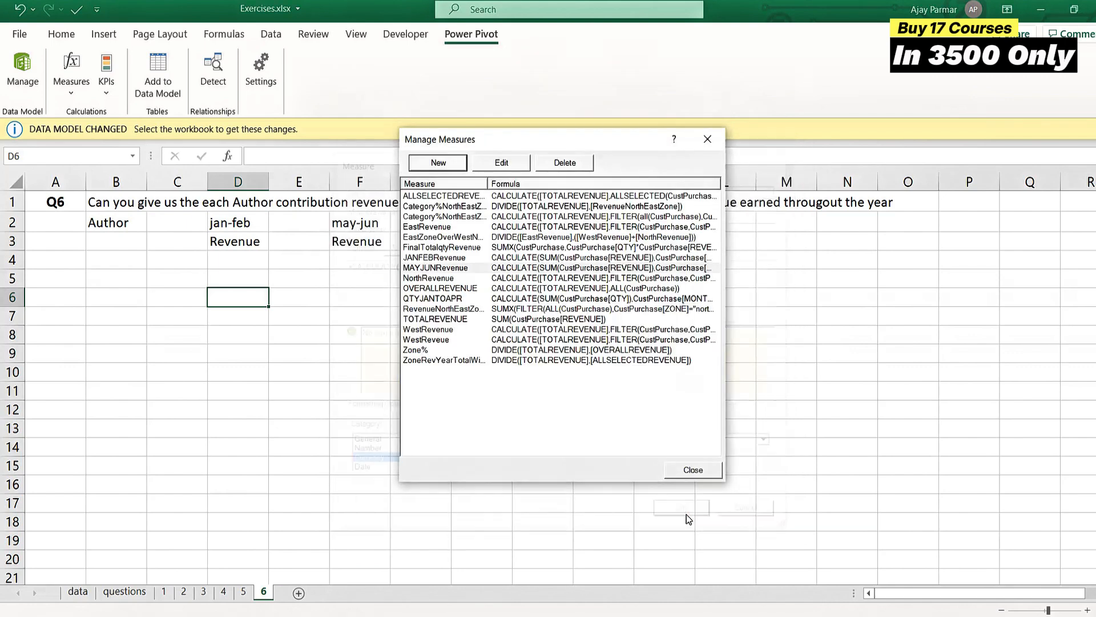
pyautogui.click(702, 471)
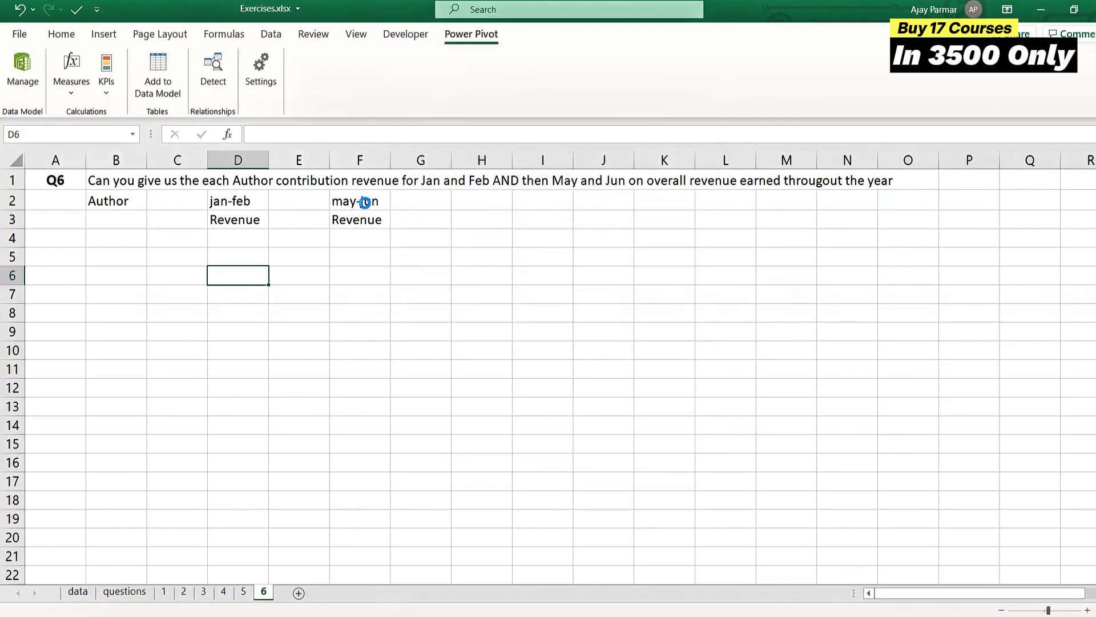
# - Insert a PivotTable based on the workbook's Data Model at cell C6 of sheet 6
pyautogui.click(180, 272)
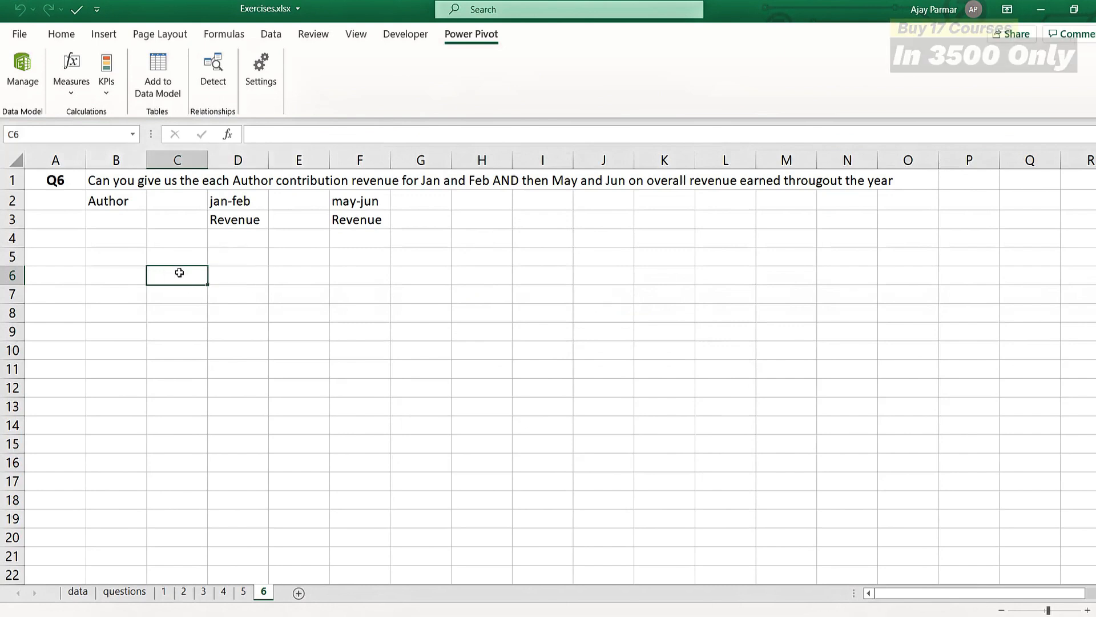
pyautogui.hotkey('alt', 'n')
pyautogui.press('v')
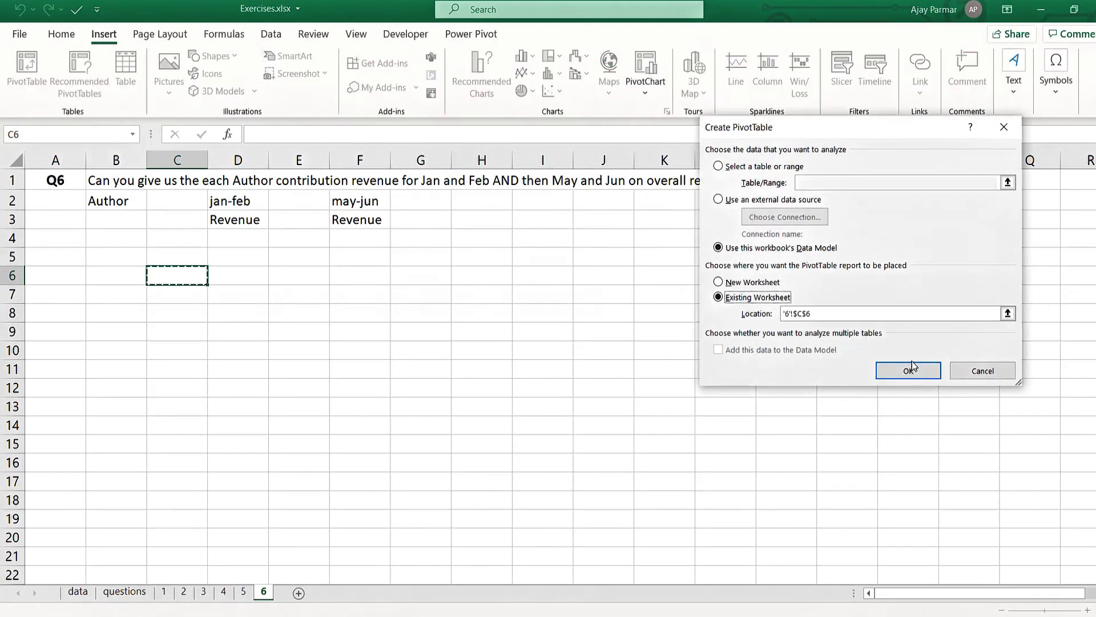
pyautogui.click(910, 368)
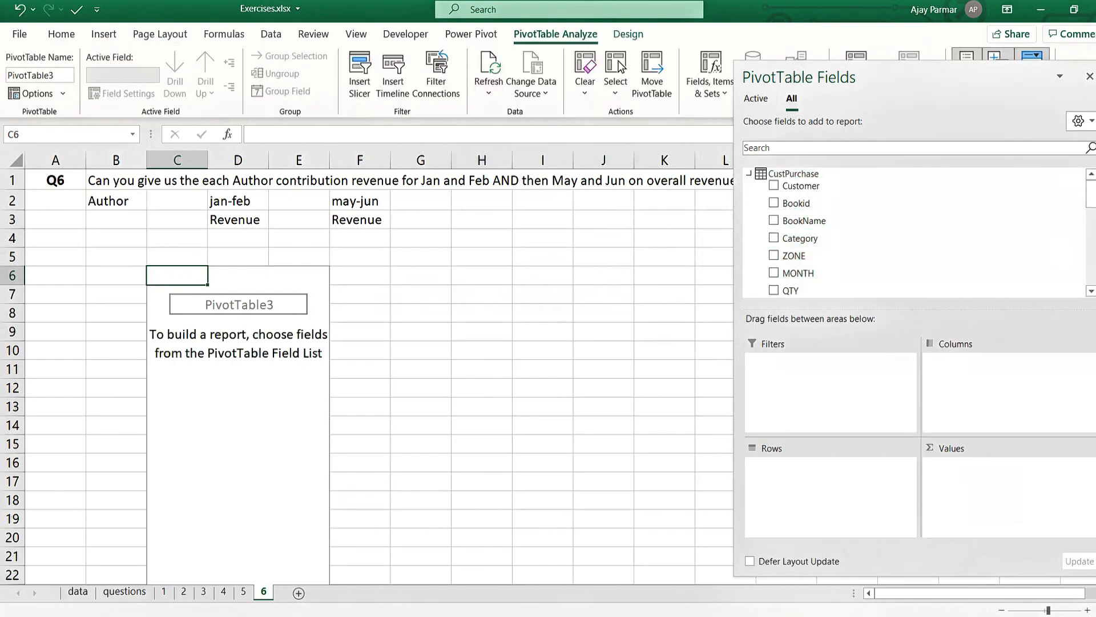
# - Set Author as the PivotTable's row field and add the JANFEBRevenue and MAYJUNRevenue measures as values
pyautogui.moveTo(1091, 197); pyautogui.dragTo(1091, 221)
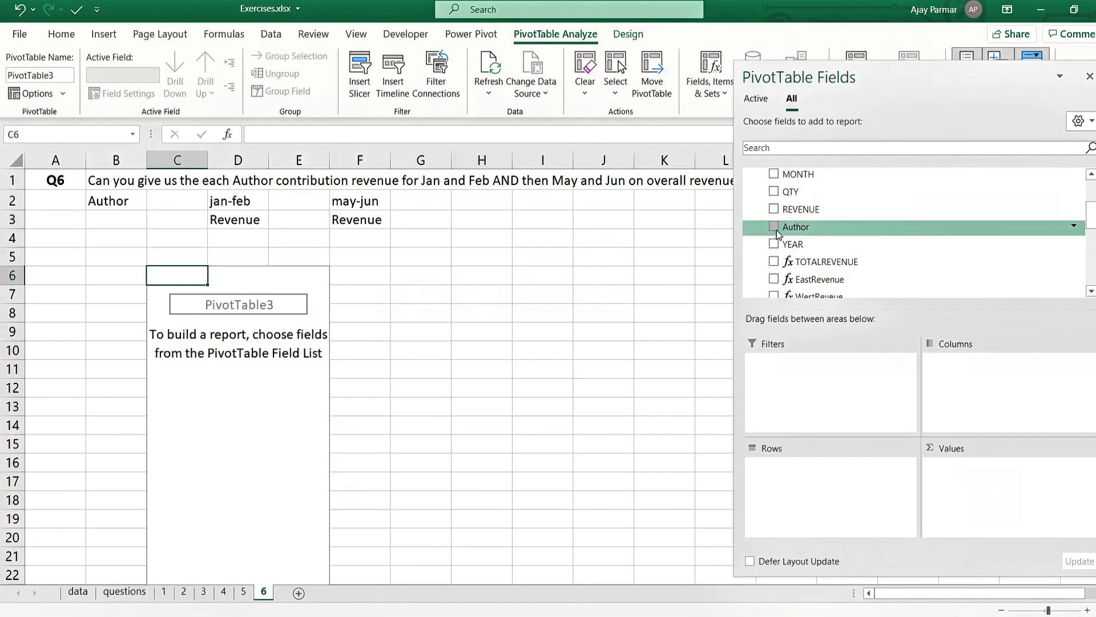
pyautogui.moveTo(797, 226); pyautogui.dragTo(809, 493)
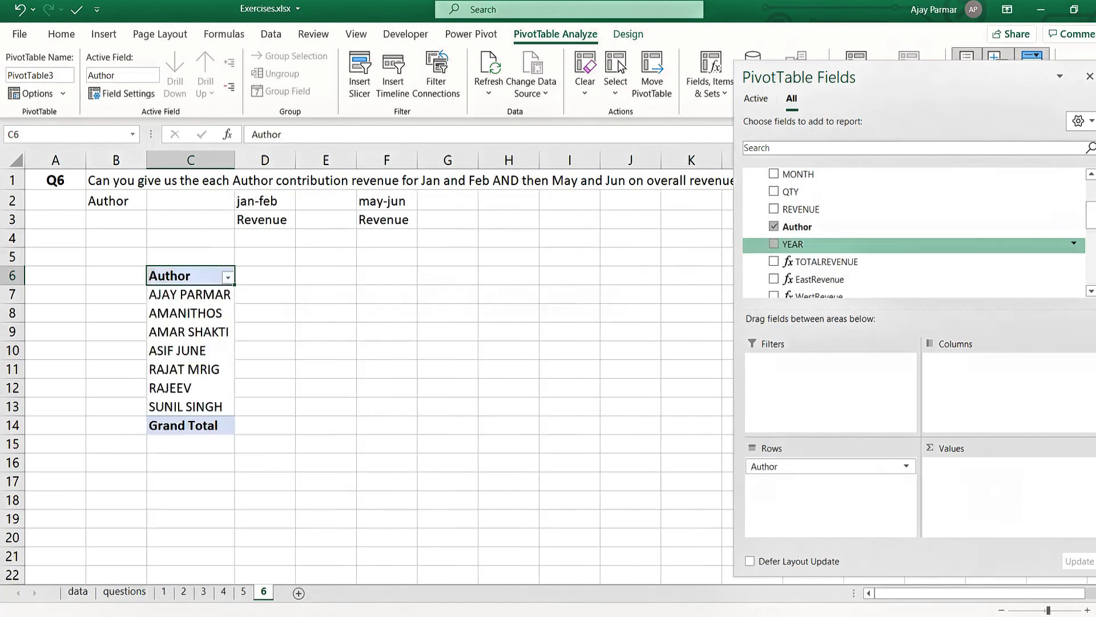
pyautogui.moveTo(1090, 216); pyautogui.dragTo(1090, 280)
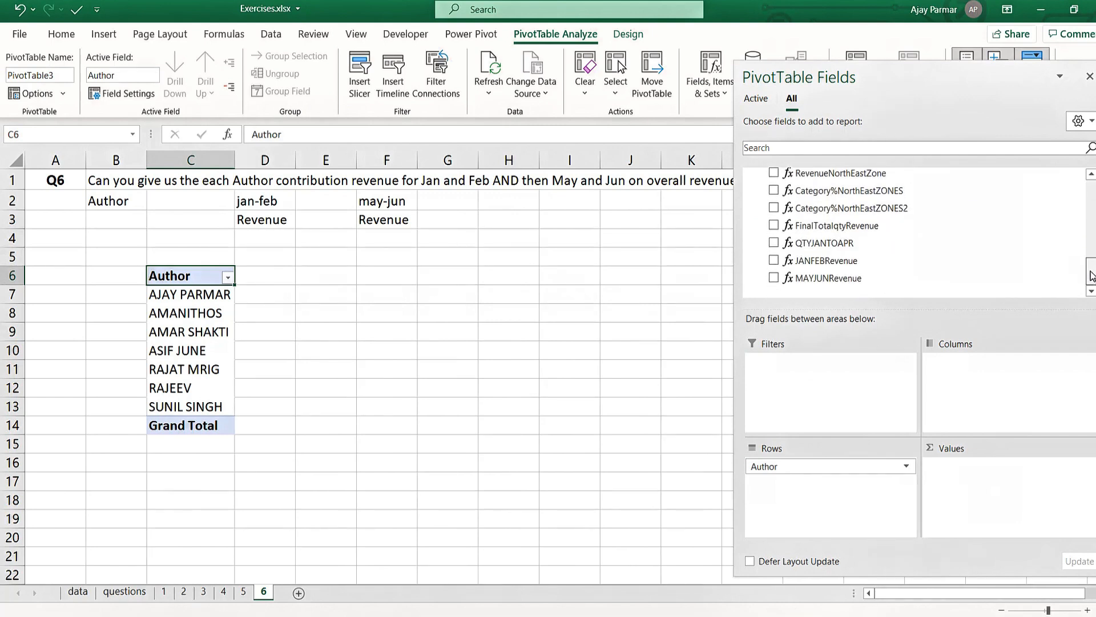
pyautogui.moveTo(775, 263); pyautogui.dragTo(1025, 506)
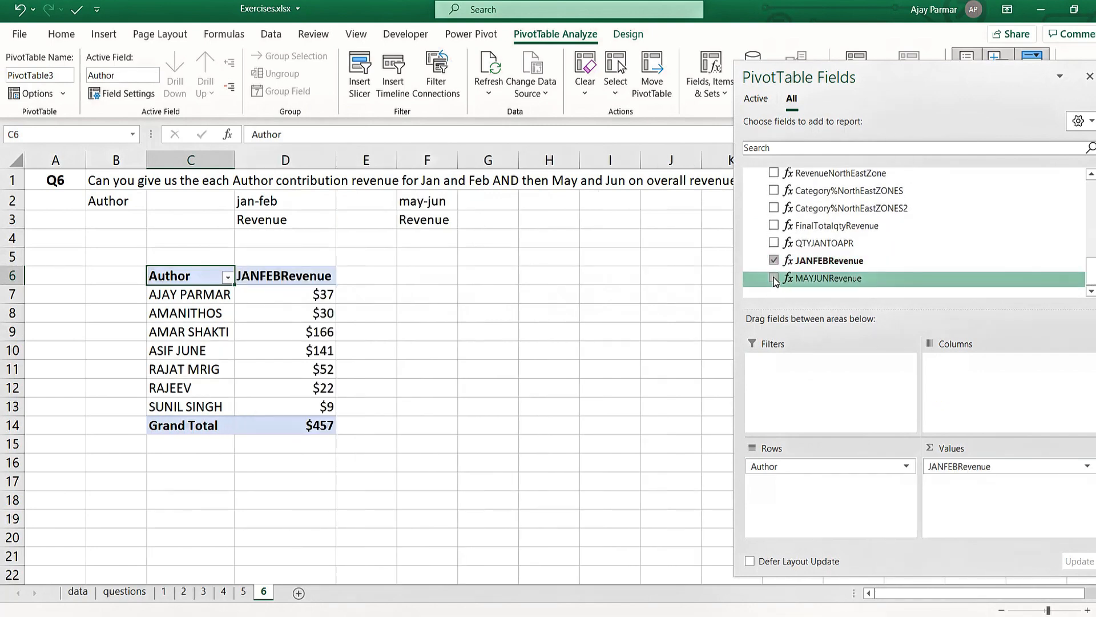
pyautogui.moveTo(788, 278); pyautogui.dragTo(1033, 505)
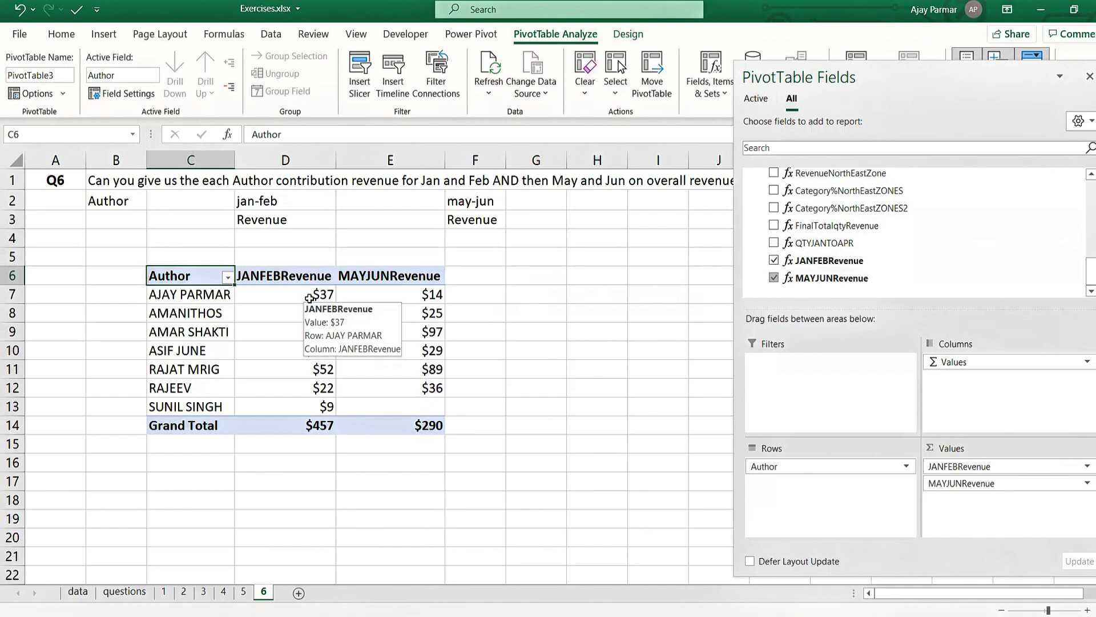
# - Add the TOTALREVENUE measure as a third value field in the PivotTable and close the field list
pyautogui.click(298, 181)
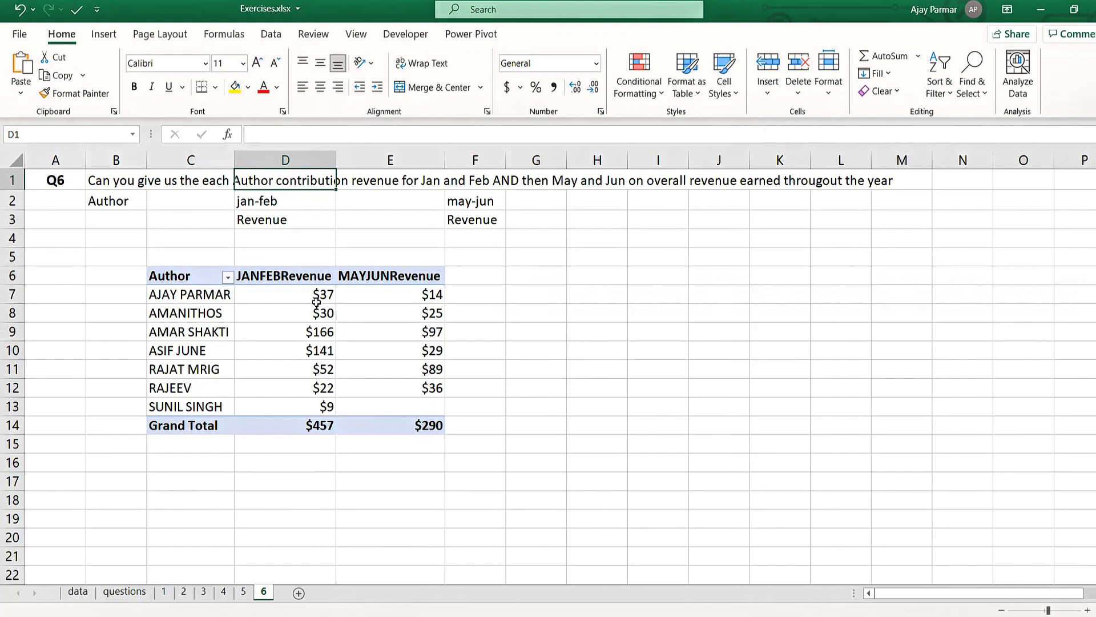
pyautogui.click(186, 294)
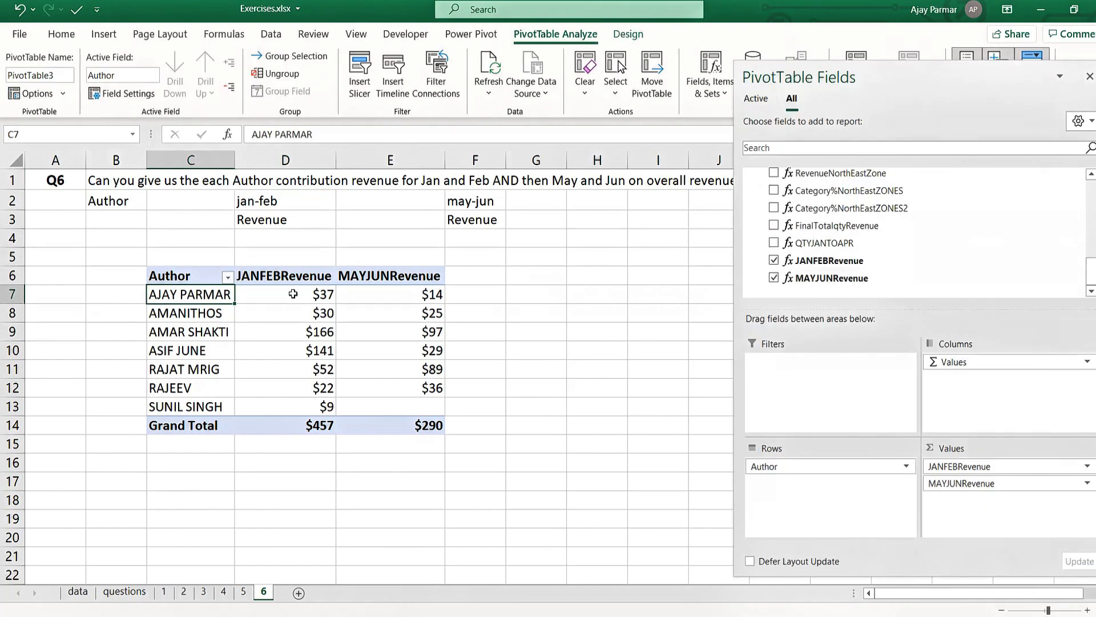
pyautogui.click(293, 294)
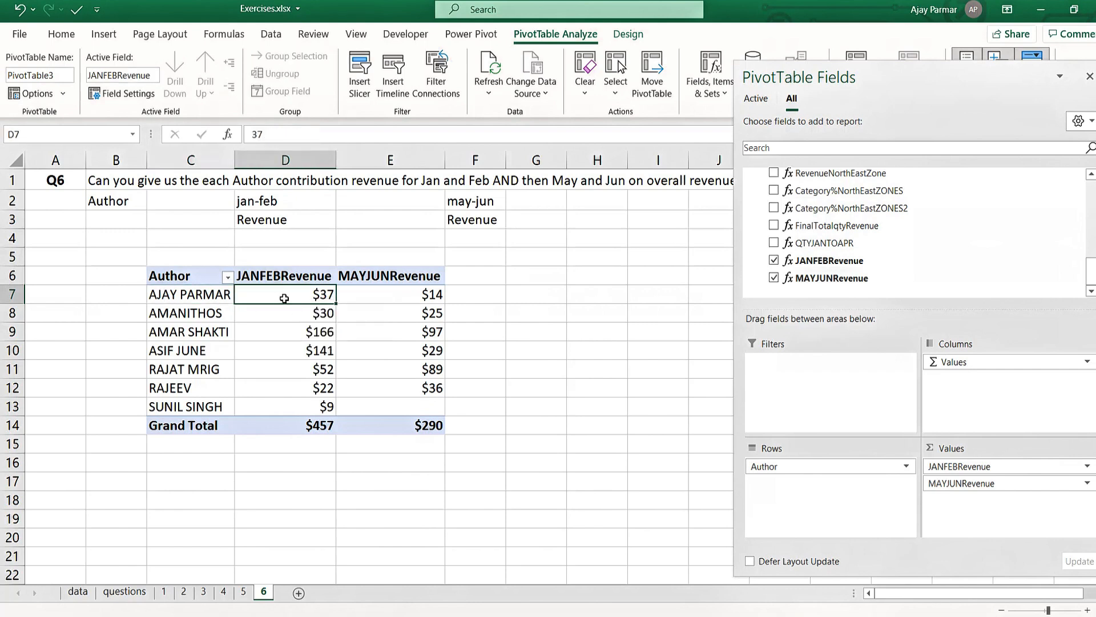
pyautogui.click(390, 297)
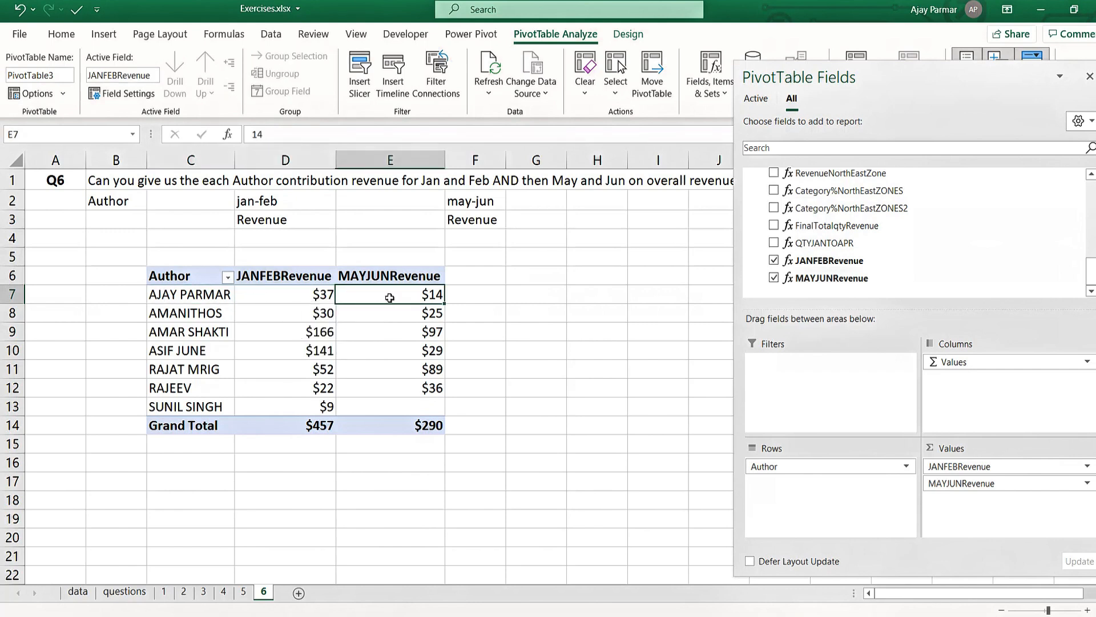
pyautogui.click(307, 293)
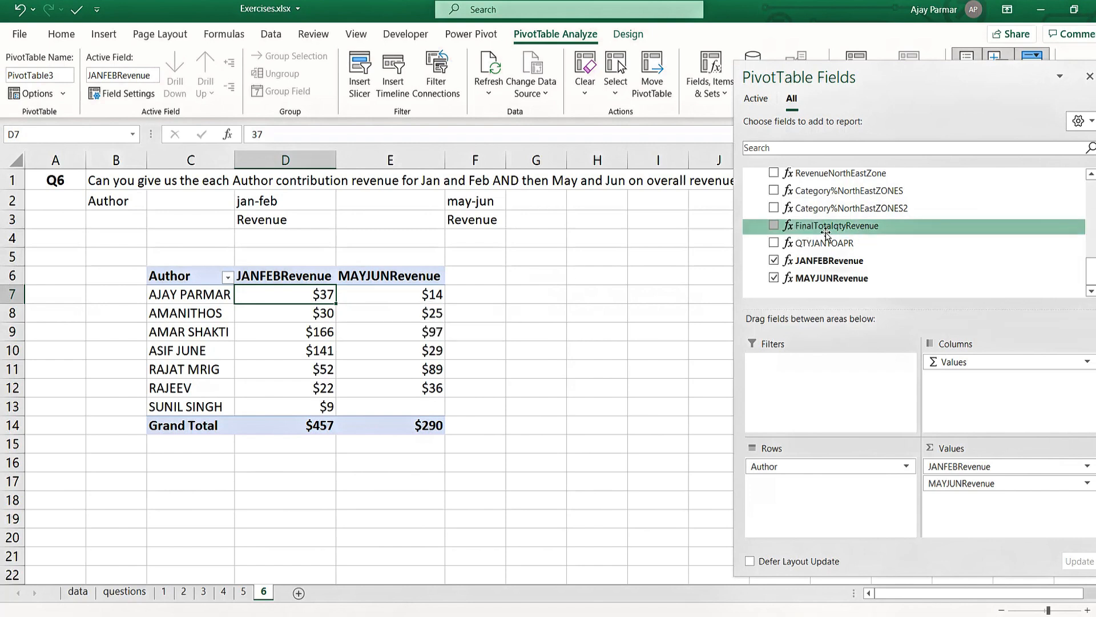
pyautogui.moveTo(1091, 271); pyautogui.dragTo(1090, 226)
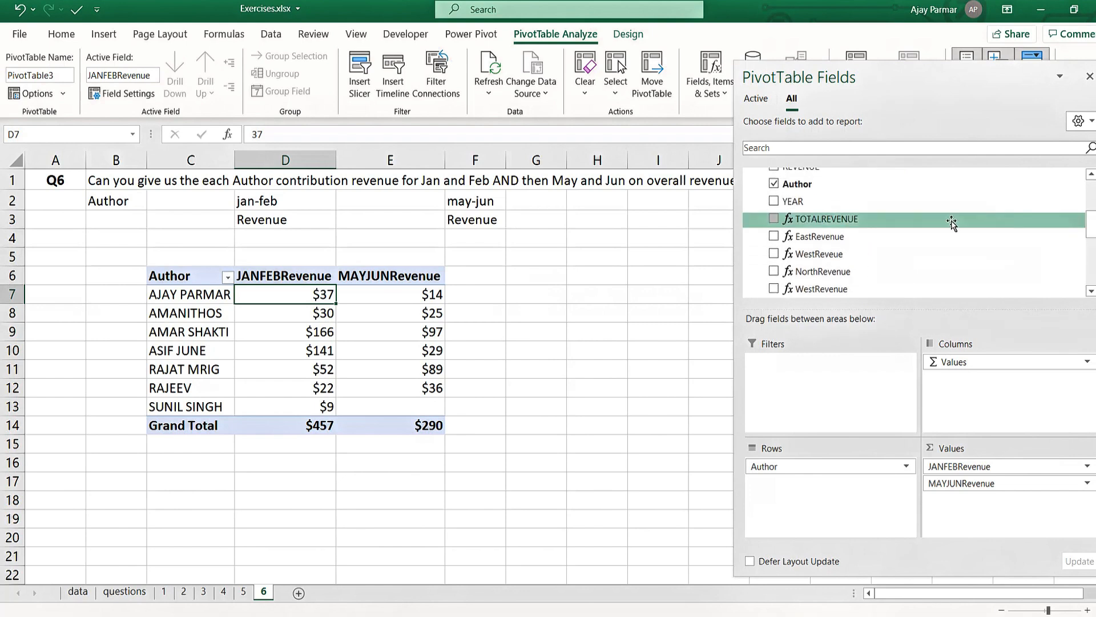
pyautogui.moveTo(863, 223); pyautogui.dragTo(968, 512)
pyautogui.click(493, 294)
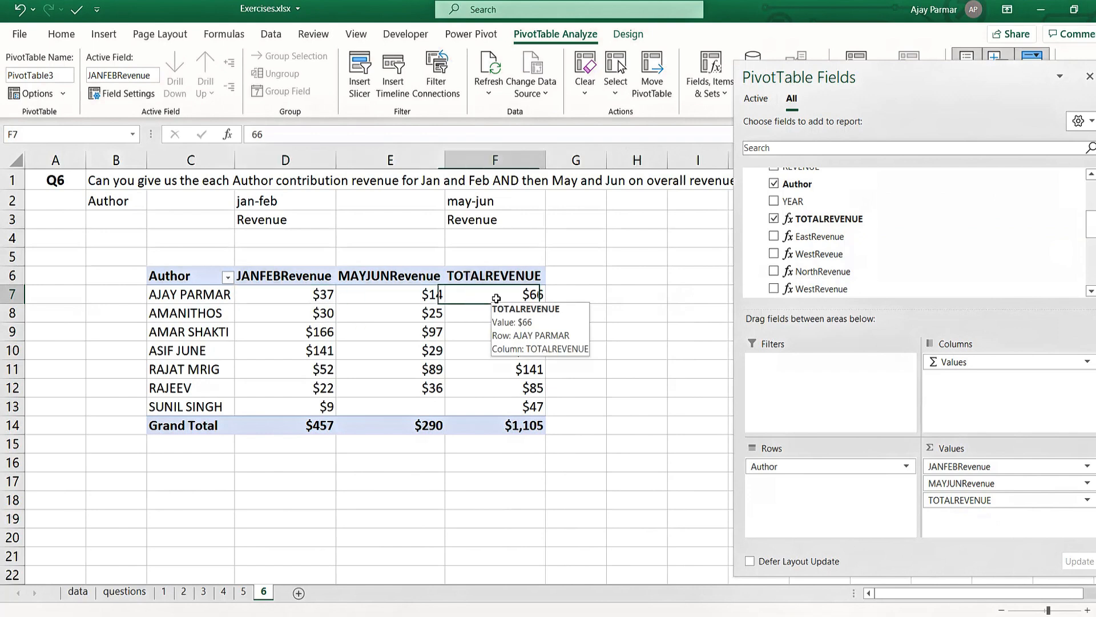
pyautogui.keyDown('shift'); pyautogui.click(518, 407); pyautogui.keyUp('shift')
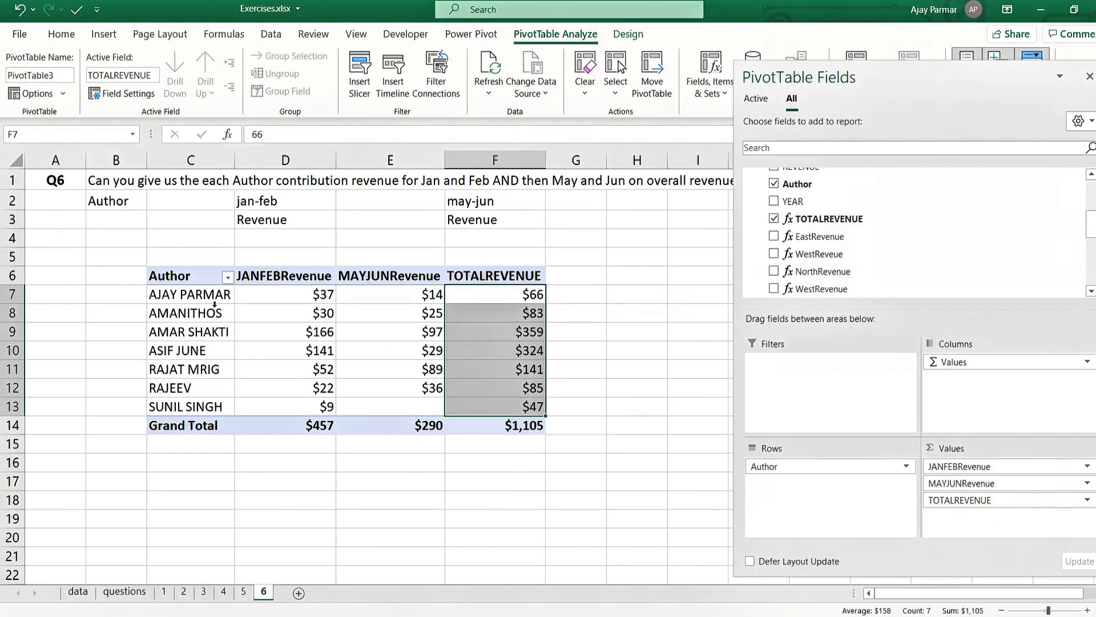
pyautogui.click(510, 298)
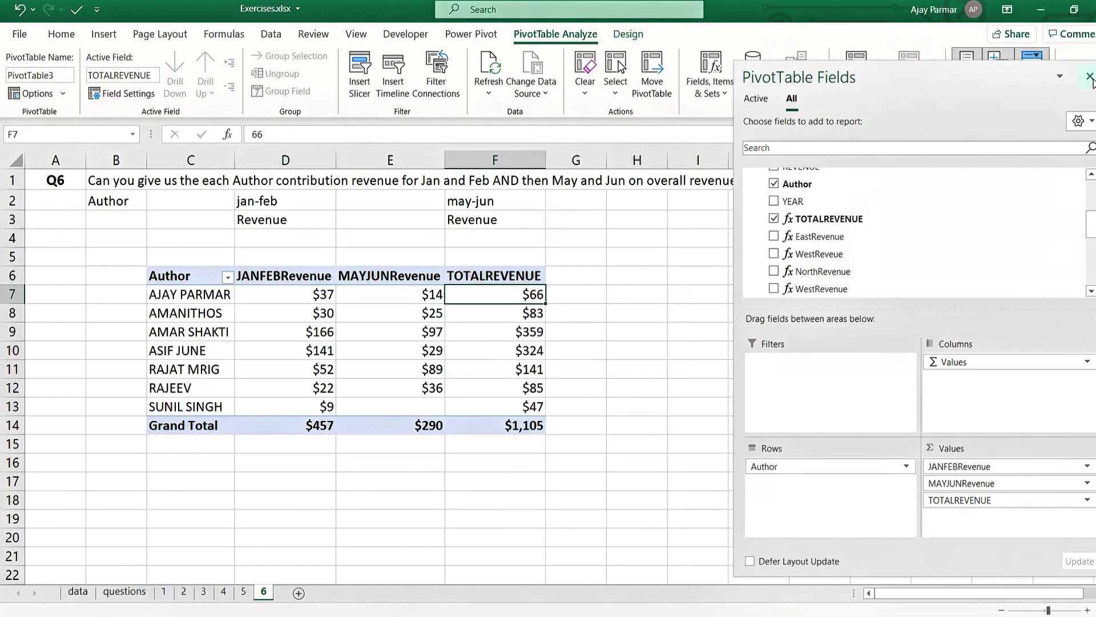
pyautogui.click(1090, 77)
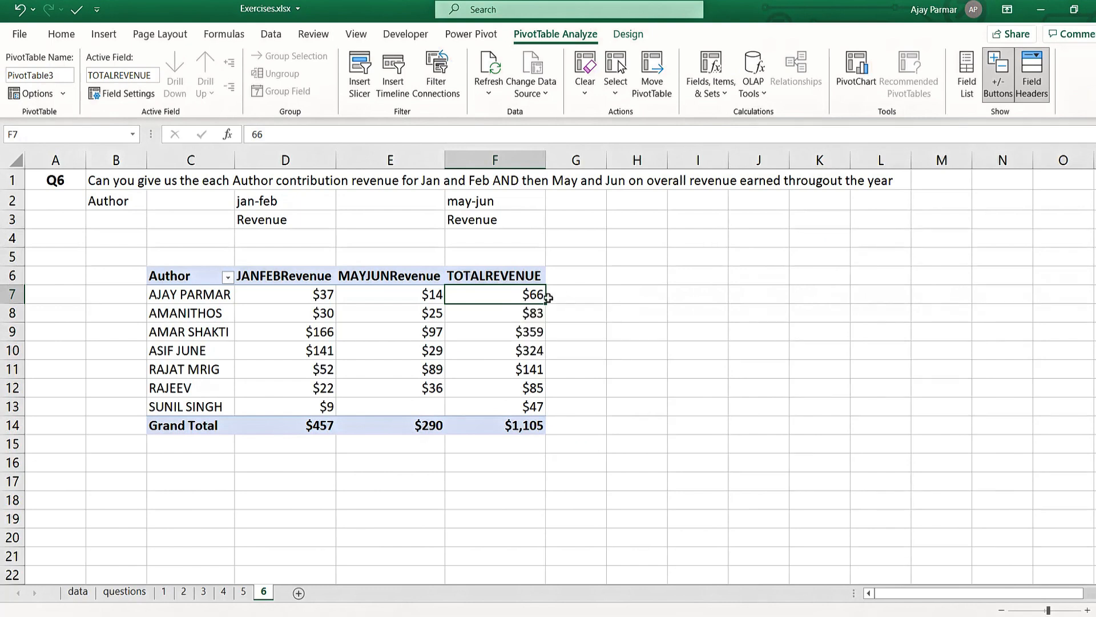
# - Review the TOTALREVENUE column and the first author's period revenues, and check the YEAR column on the data sheet down to its last row
pyautogui.keyDown('shift'); pyautogui.click(521, 403); pyautogui.keyUp('shift')
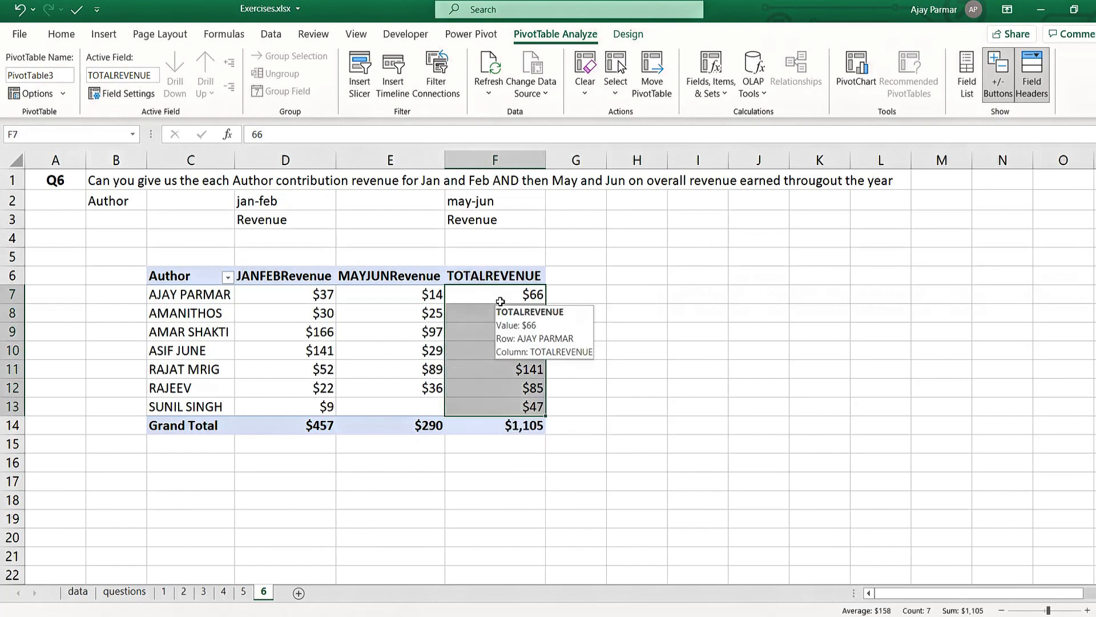
pyautogui.click(500, 299)
pyautogui.keyDown('shift'); pyautogui.click(526, 405); pyautogui.keyUp('shift')
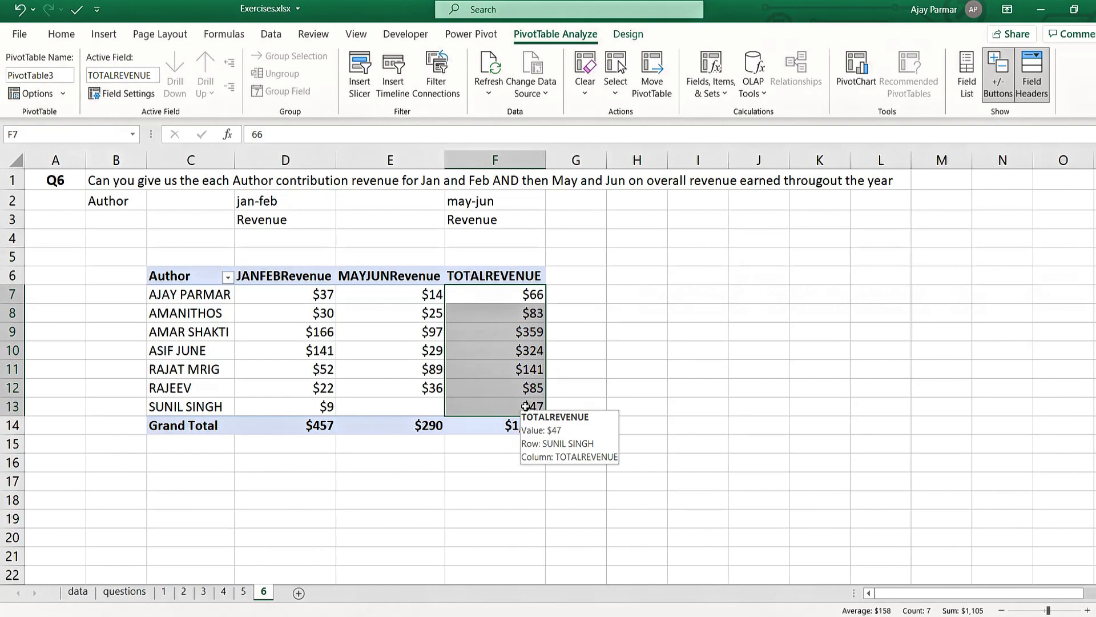
pyautogui.click(318, 295)
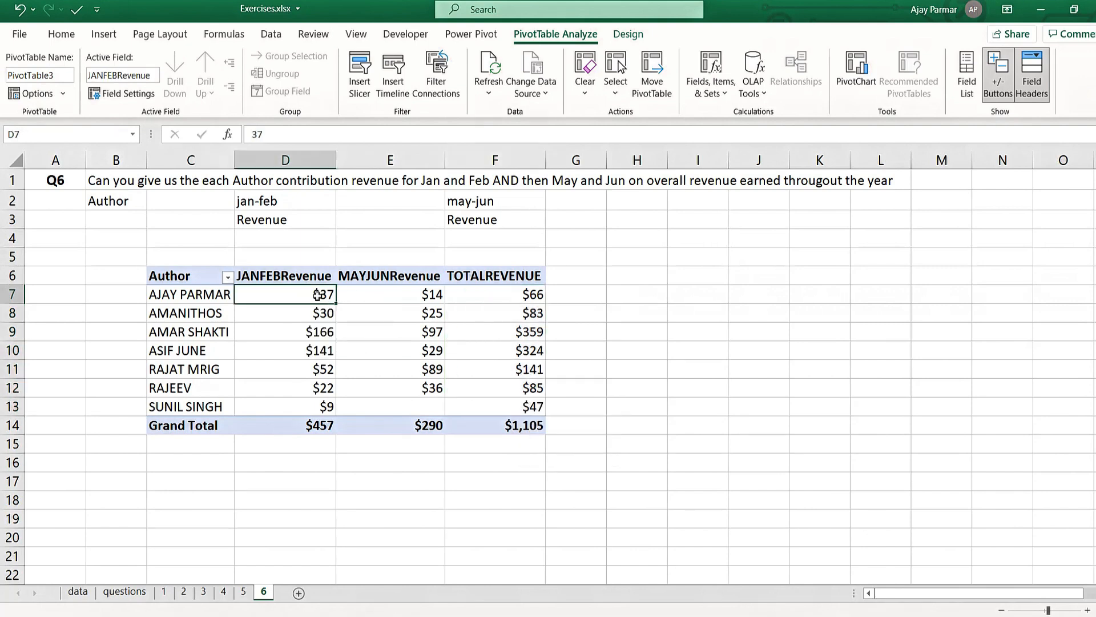
pyautogui.click(392, 297)
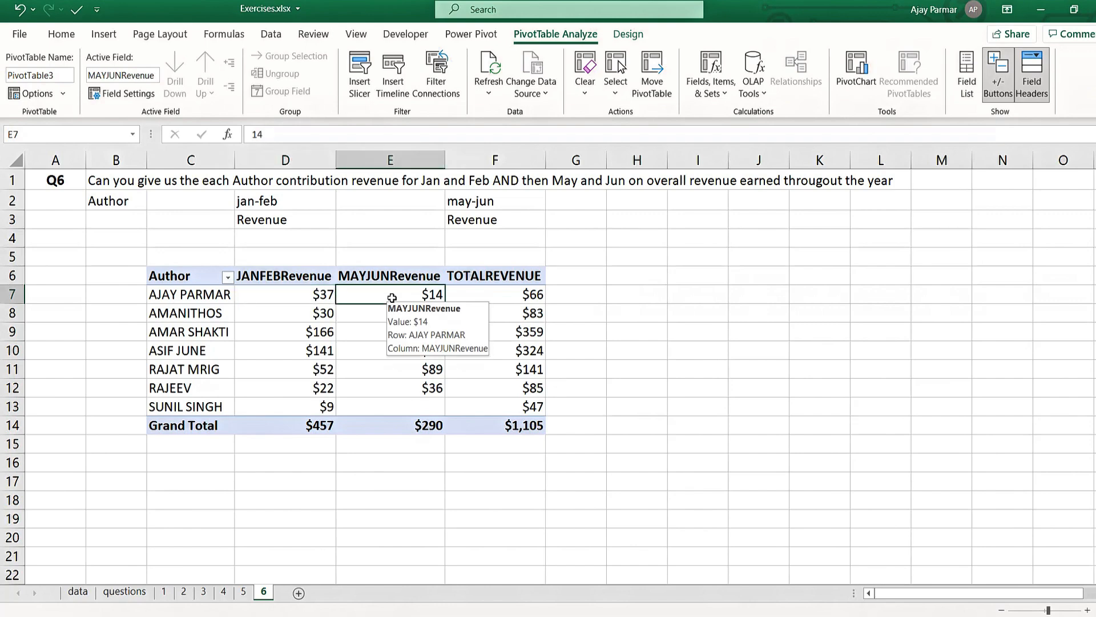
pyautogui.click(78, 591)
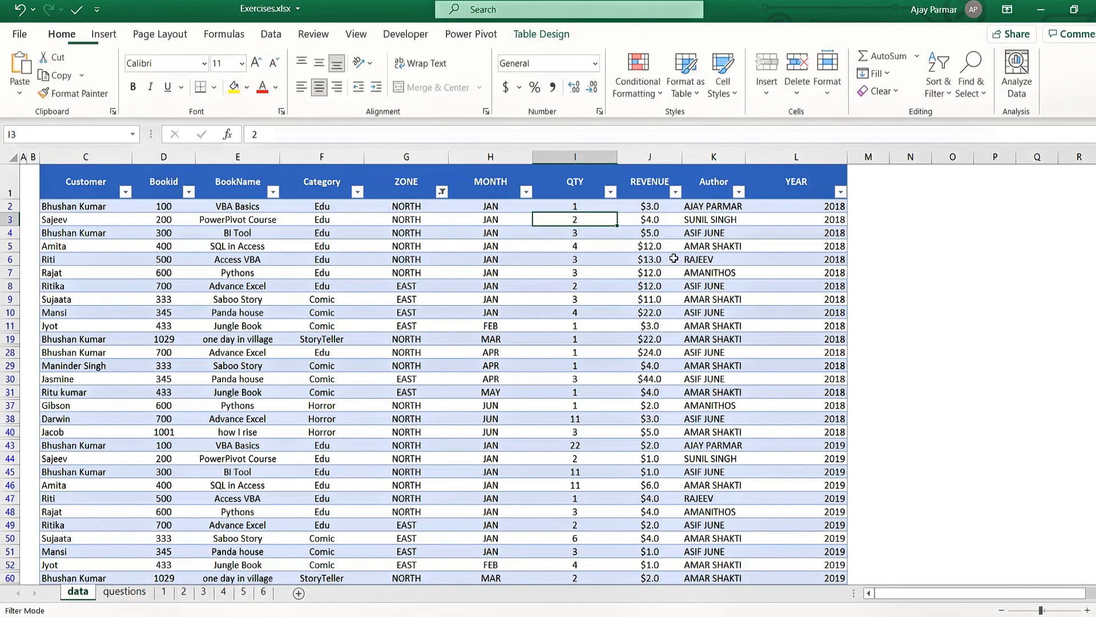
pyautogui.click(807, 248)
pyautogui.hotkey('ctrl', 'Down')
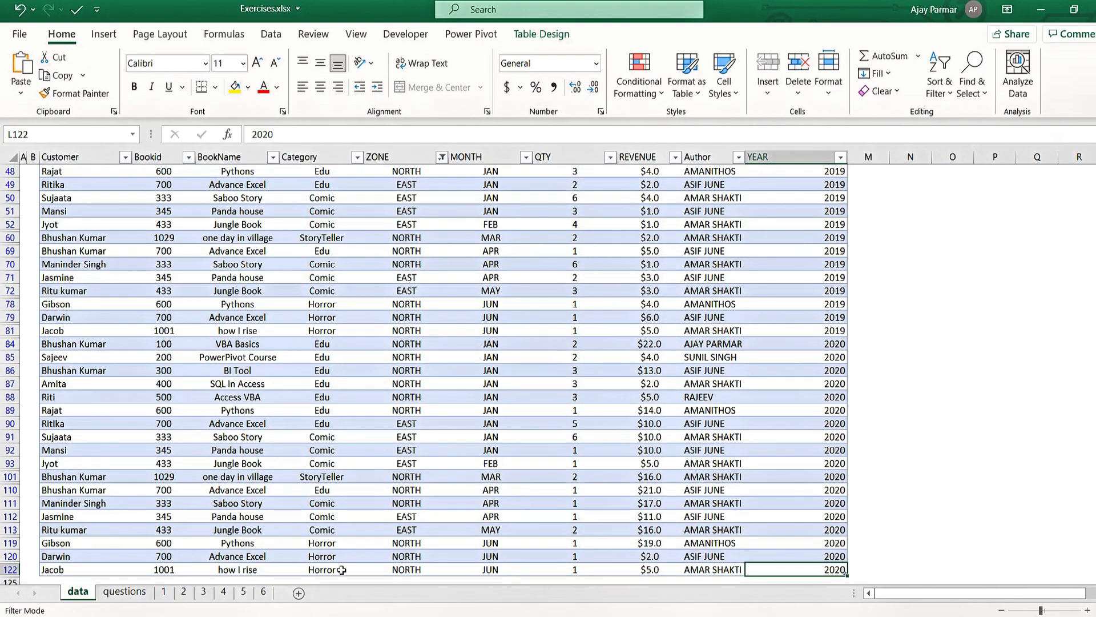
pyautogui.click(266, 594)
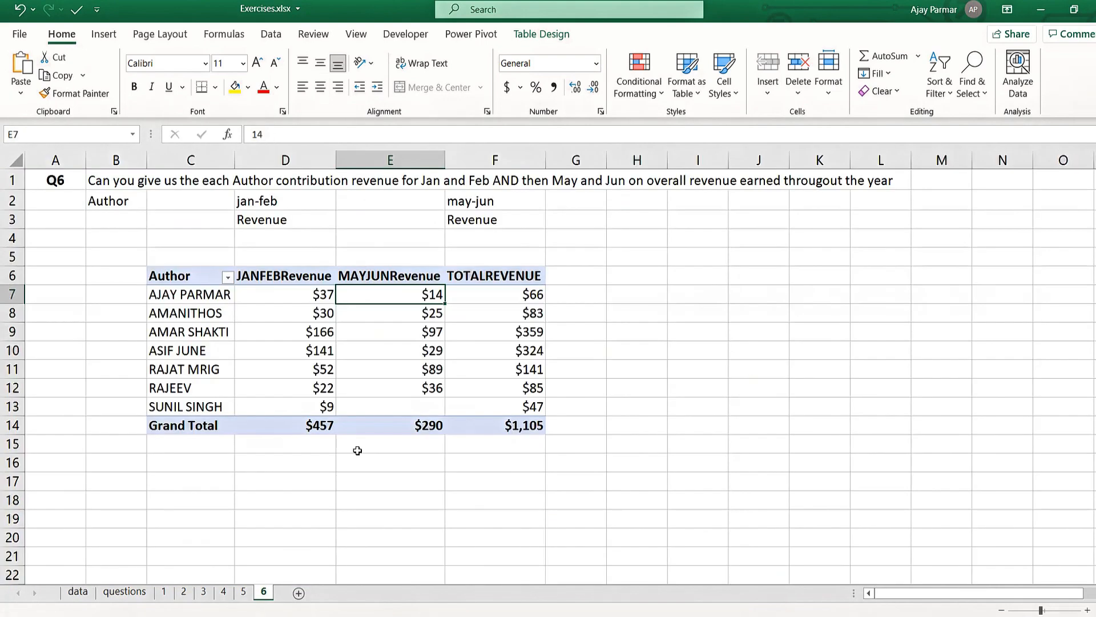
# - Compare the first author's Jan-Feb and May-Jun revenue with that author's total revenue in the PivotTable
pyautogui.click(302, 298)
pyautogui.click(509, 296)
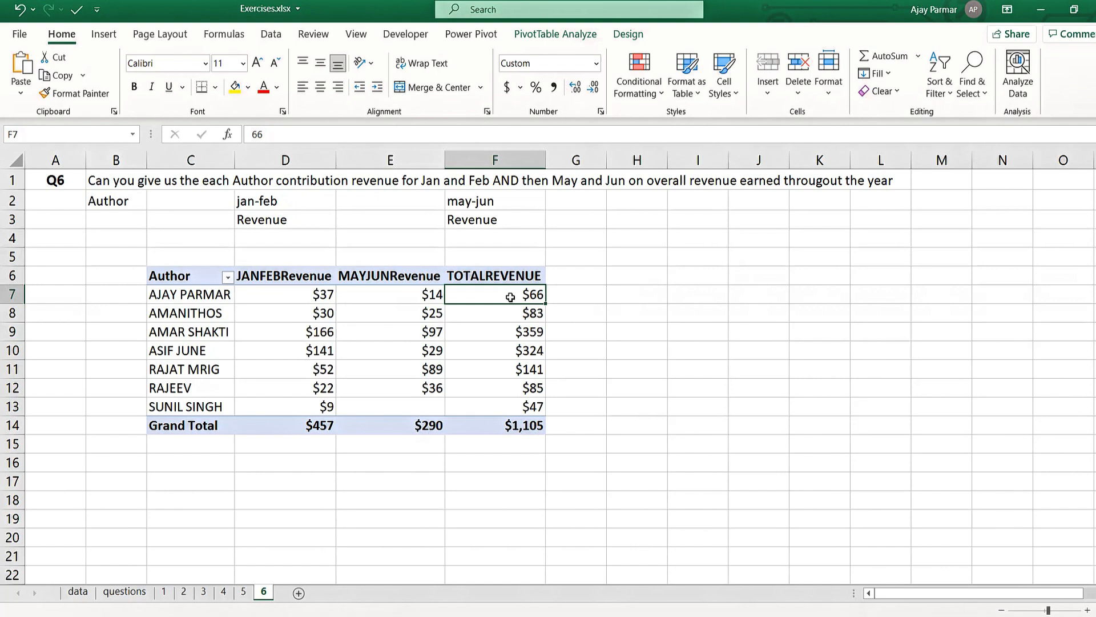
pyautogui.click(400, 294)
pyautogui.click(530, 292)
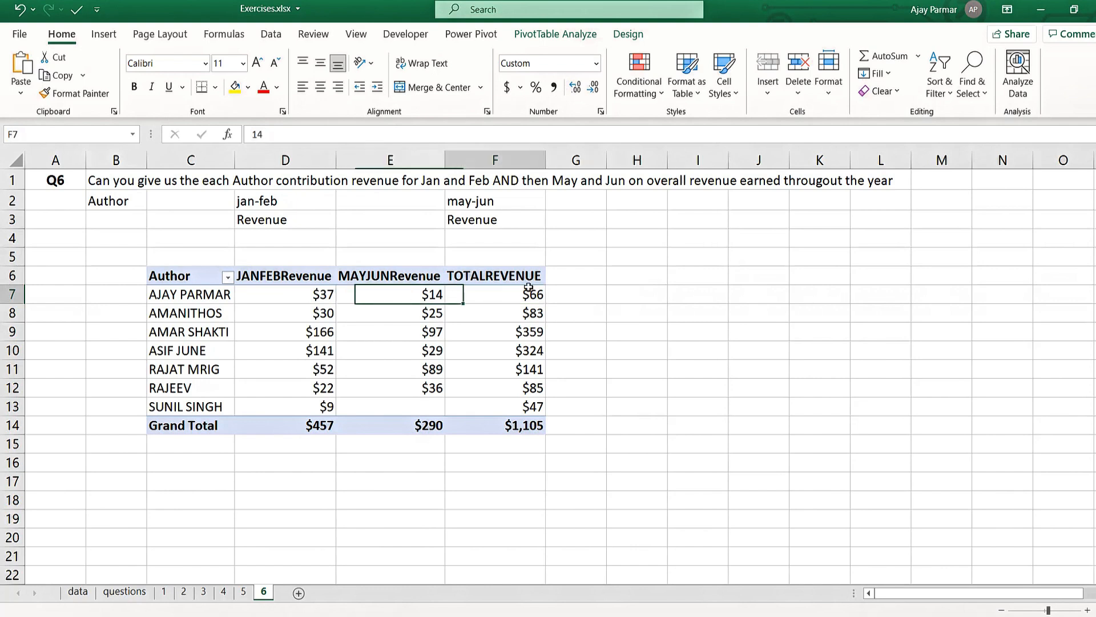
pyautogui.click(304, 294)
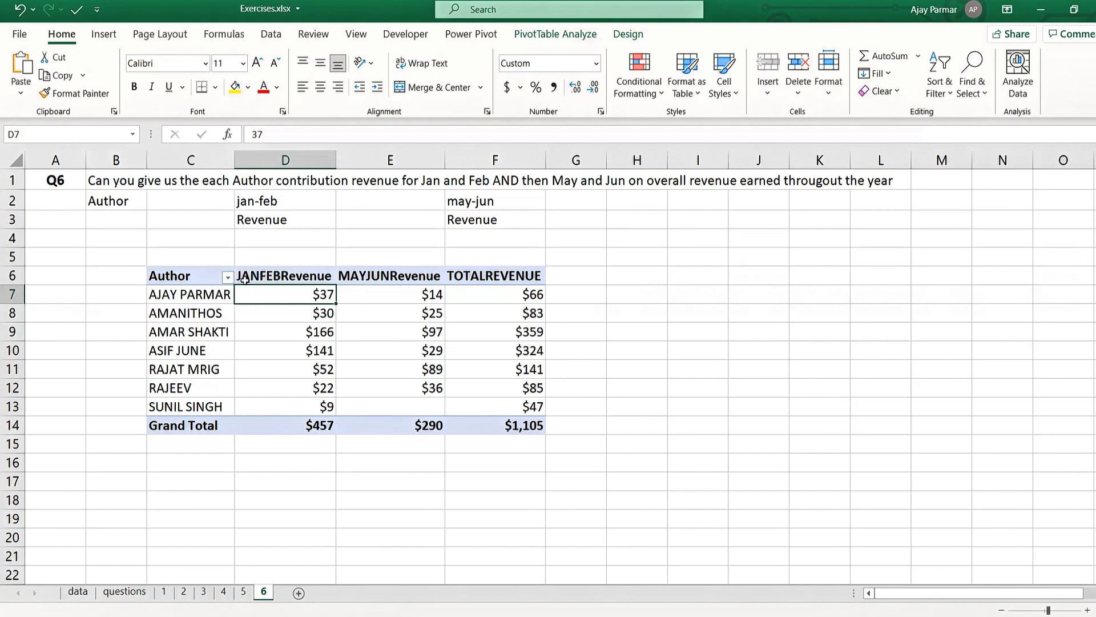
pyautogui.click(507, 292)
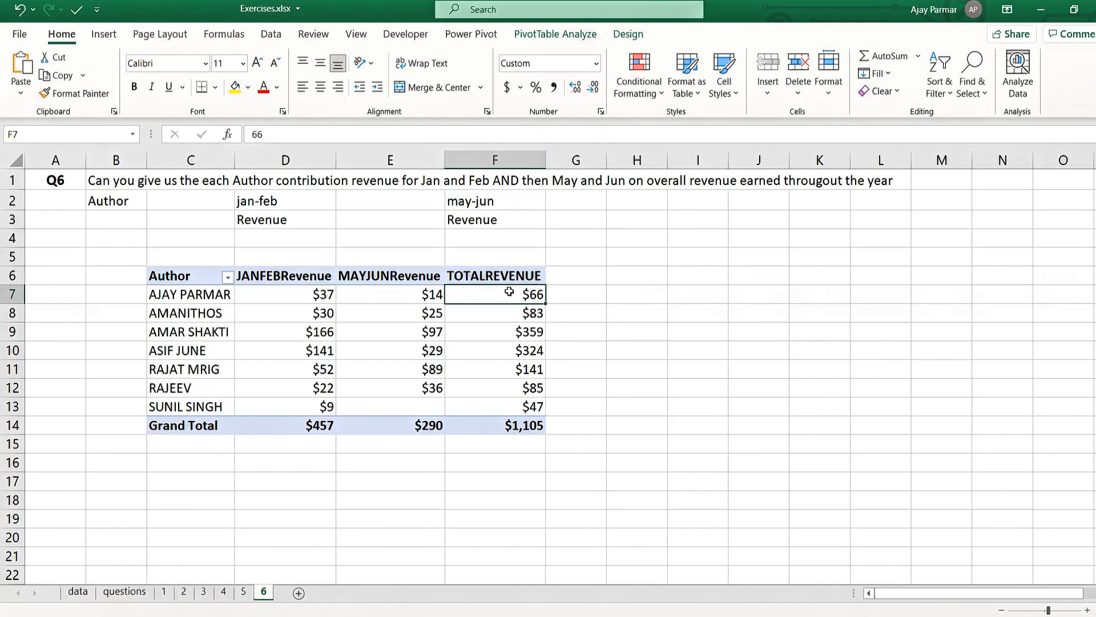
pyautogui.click(180, 295)
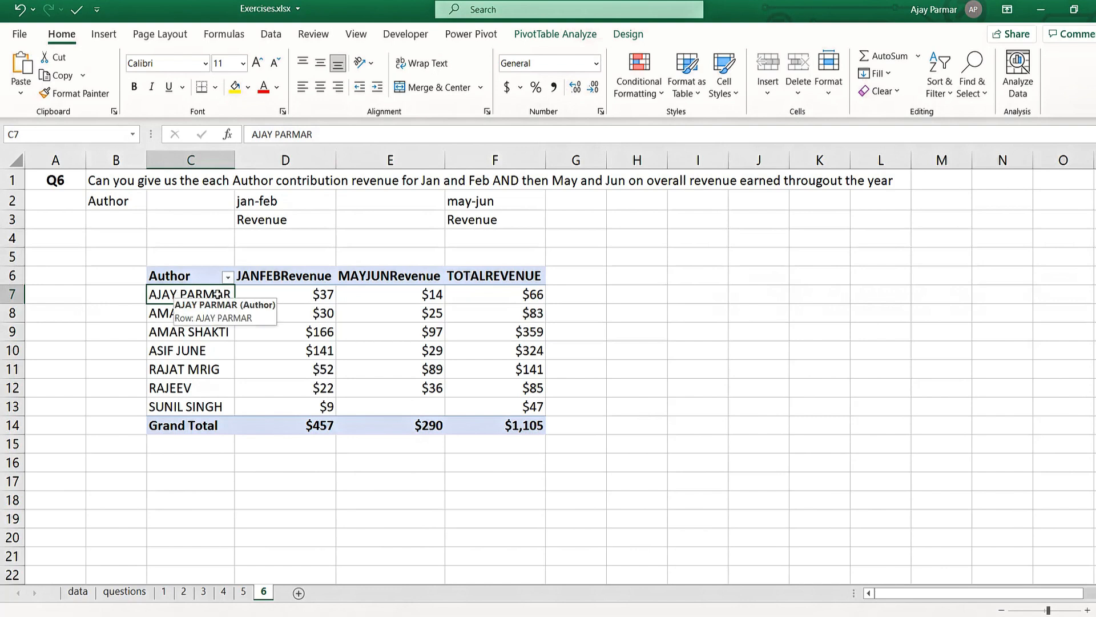
pyautogui.click(399, 294)
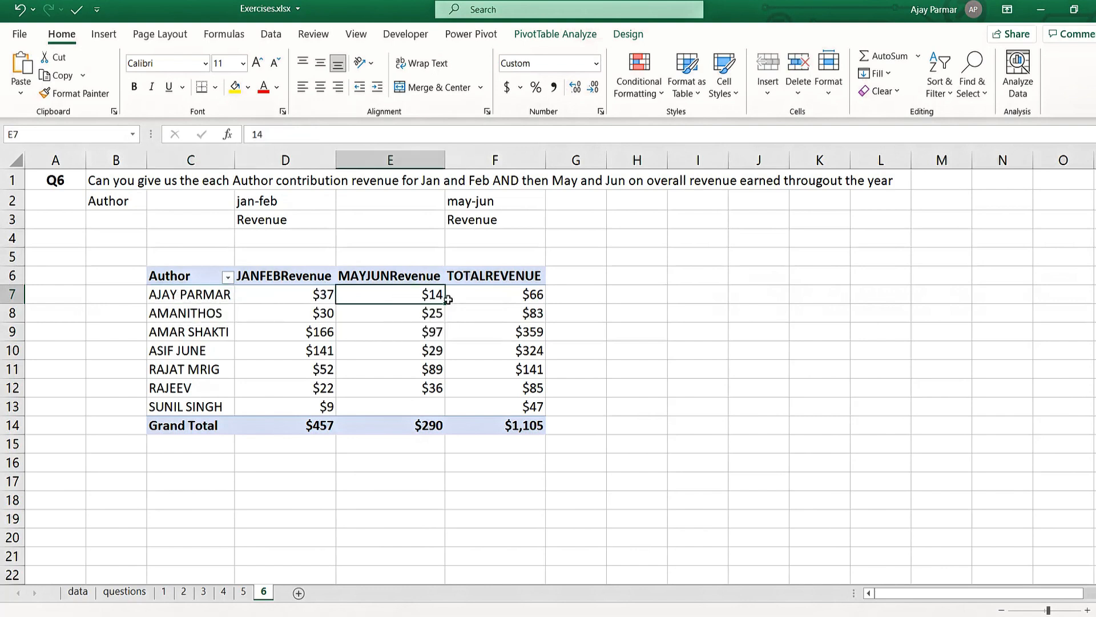
pyautogui.click(495, 292)
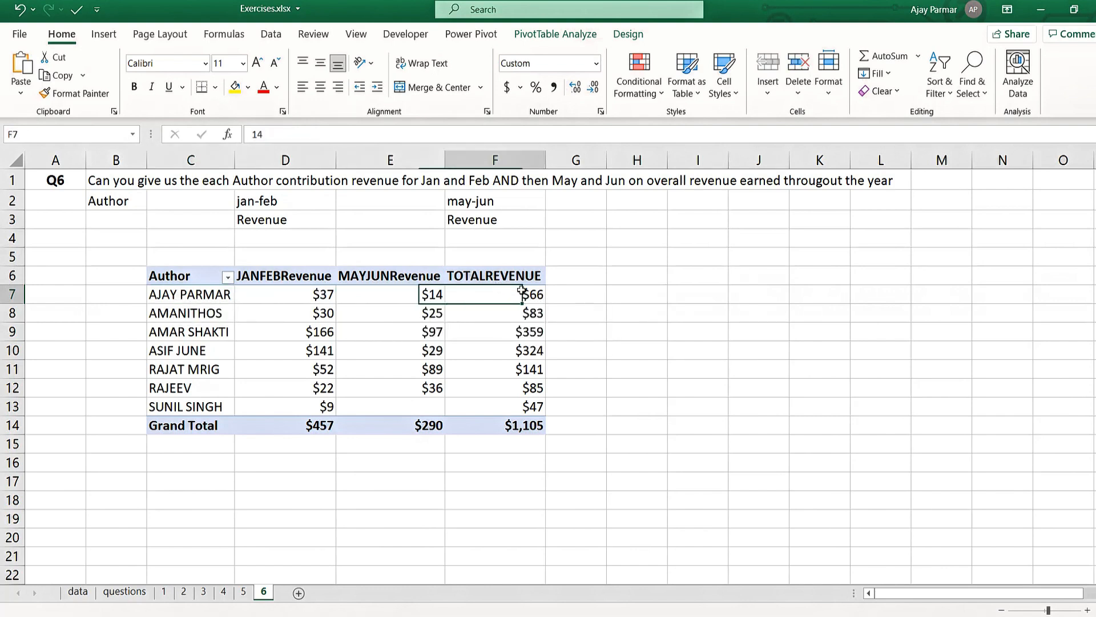
pyautogui.click(613, 295)
pyautogui.write('=')
pyautogui.press('Left')
pyautogui.press('Left')
pyautogui.press('Left')
pyautogui.press('Left')
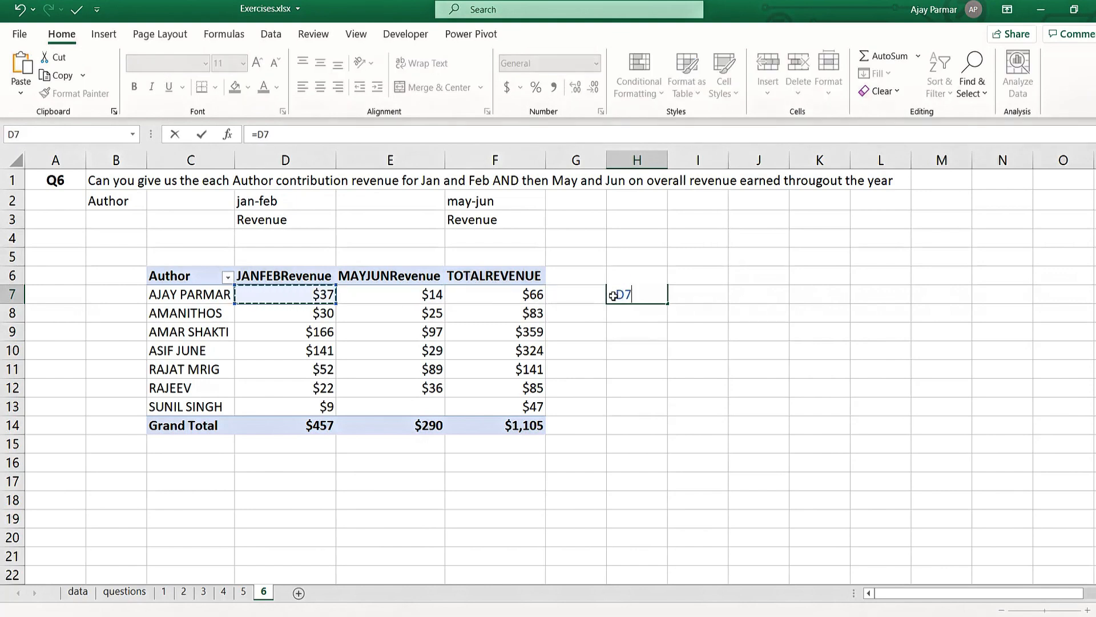
pyautogui.press('BackSpace')
pyautogui.press('BackSpace')
pyautogui.press('BackSpace')
# - Enter the note divide(janfebrevenue,totalrevenue) as plain text in cell H7 beside the PivotTable
pyautogui.write('divide')
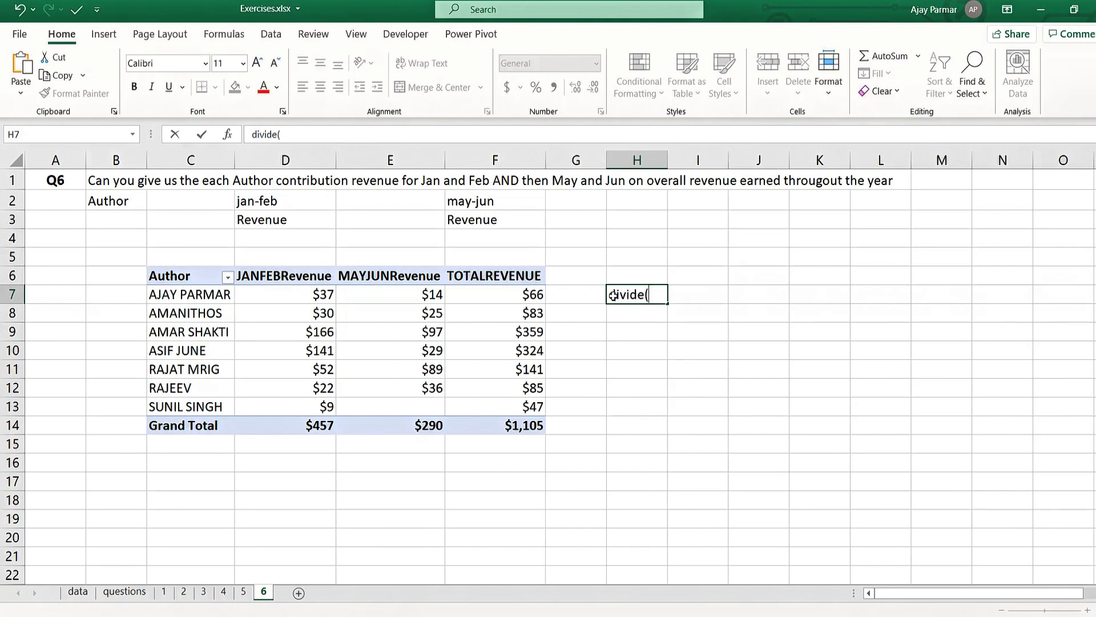
pyautogui.write('(janfebrevenue,')
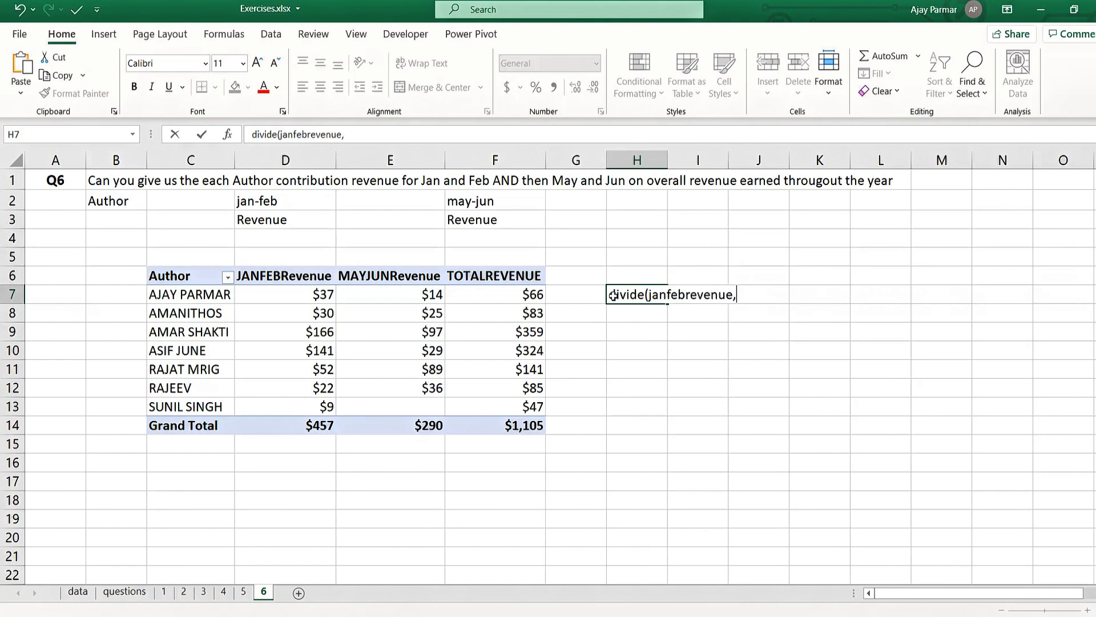
pyautogui.write('totalrevenue')
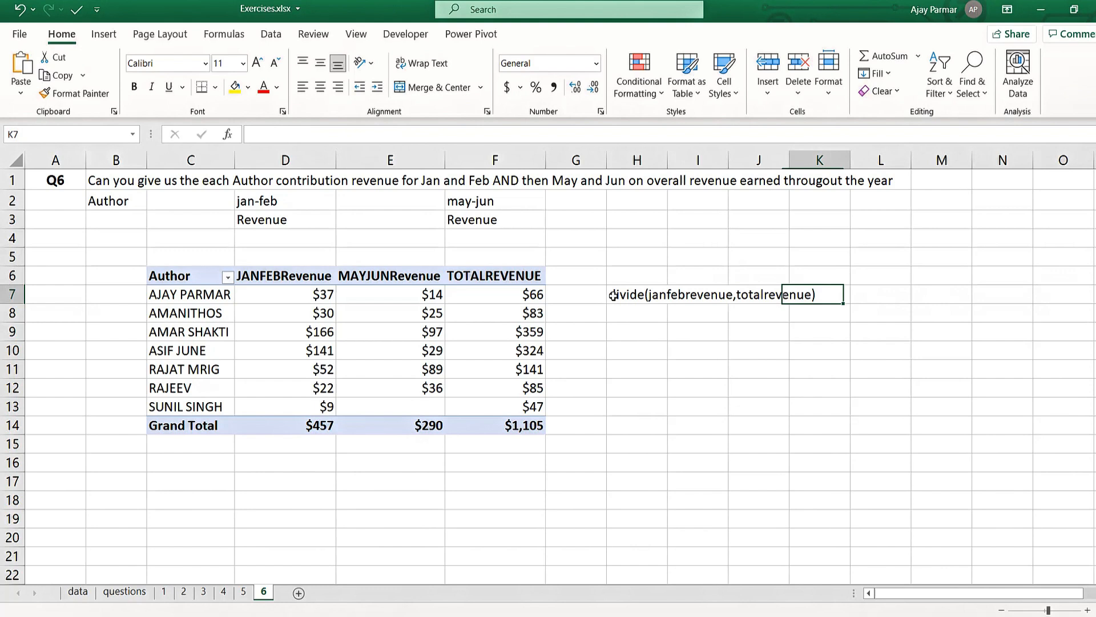
pyautogui.press('Right')
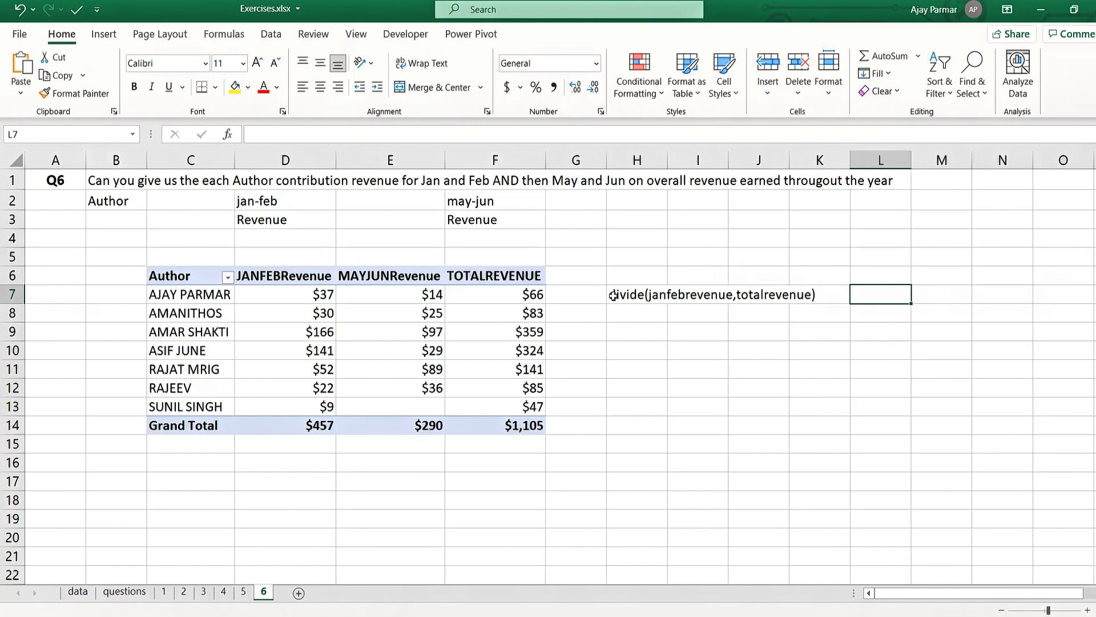
# - Calculate the first author's Jan-Feb share of total revenue in cell L7 by dividing cell D7 by F7
pyautogui.write('=')
pyautogui.press('Left')
pyautogui.press('Left')
pyautogui.press('Left')
pyautogui.press('Left')
pyautogui.press('Left')
pyautogui.press('Left')
pyautogui.press('Left')
pyautogui.press('Left')
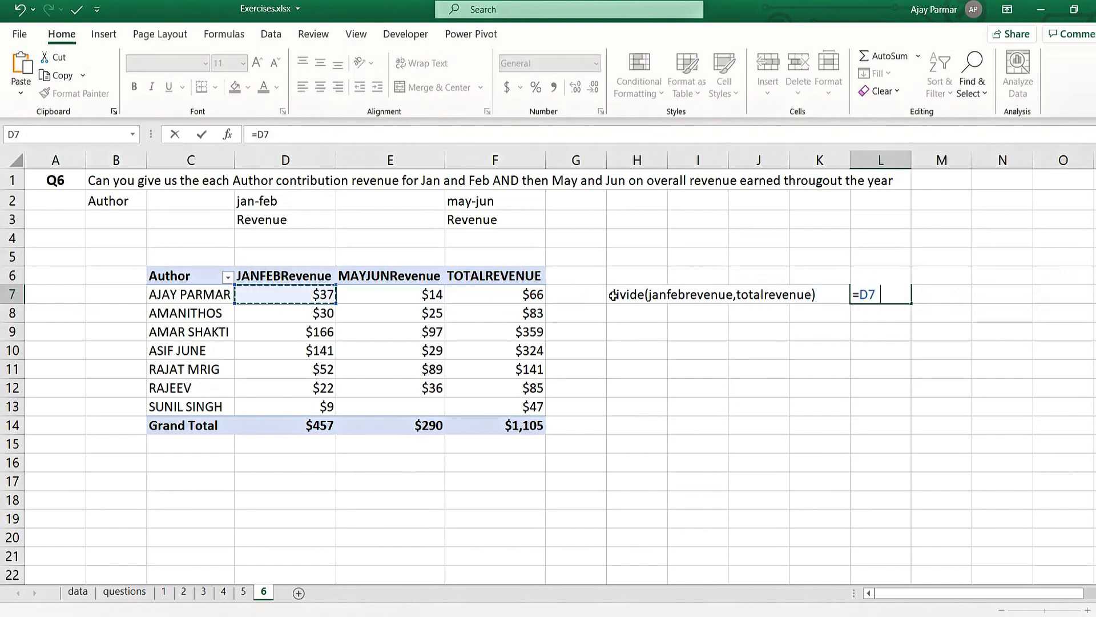
pyautogui.write('/')
pyautogui.press('Left')
pyautogui.press('Left')
pyautogui.press('Left')
pyautogui.press('Left')
pyautogui.press('Left')
pyautogui.press('Left')
pyautogui.press('Return')
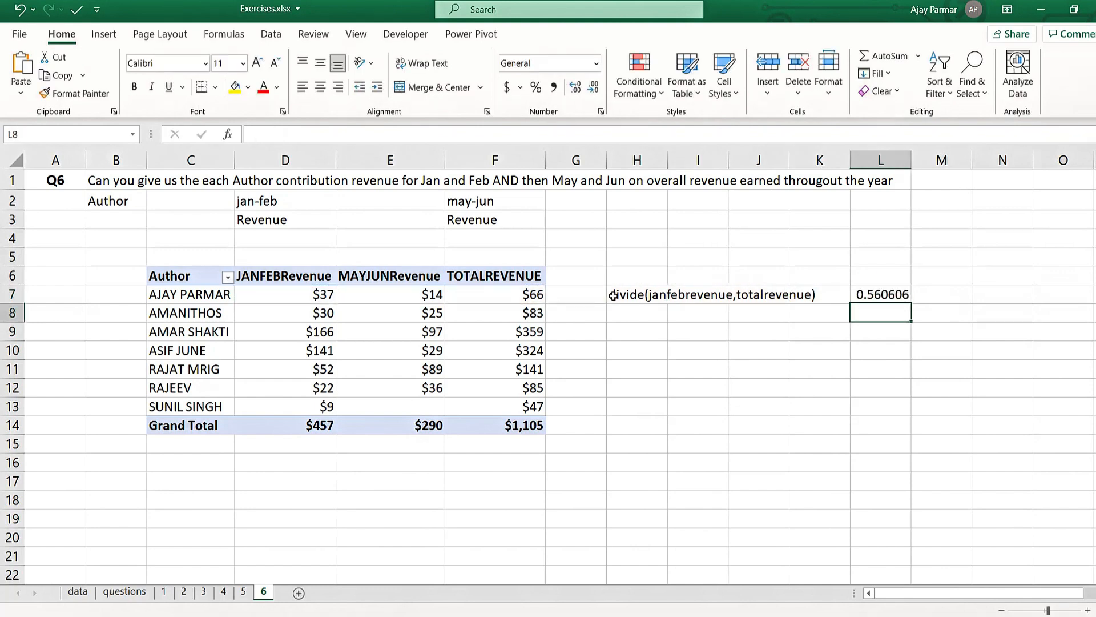
# - Try to calculate the first author's May-Jun share in cell M7 by dividing cell E7 by L7
pyautogui.press('Up')
pyautogui.press('Right')
pyautogui.write('=')
pyautogui.press('Left')
pyautogui.press('Left')
pyautogui.press('Left')
pyautogui.press('Left')
pyautogui.press('Left')
pyautogui.press('Left')
pyautogui.press('Left')
pyautogui.press('Left')
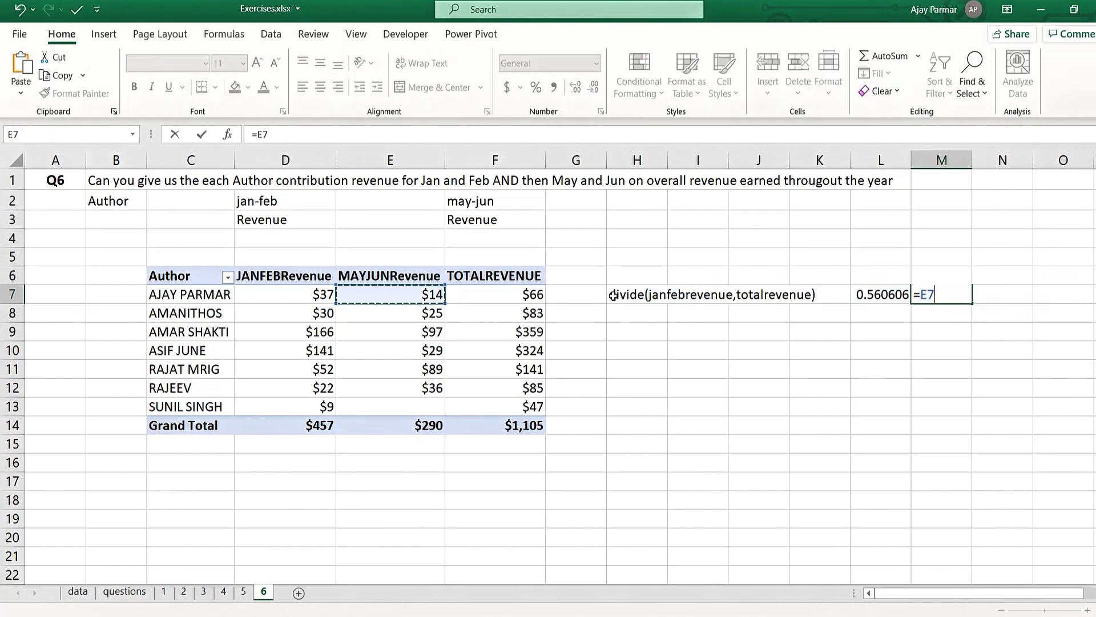
pyautogui.write('/')
pyautogui.press('Left')
pyautogui.press('Return')
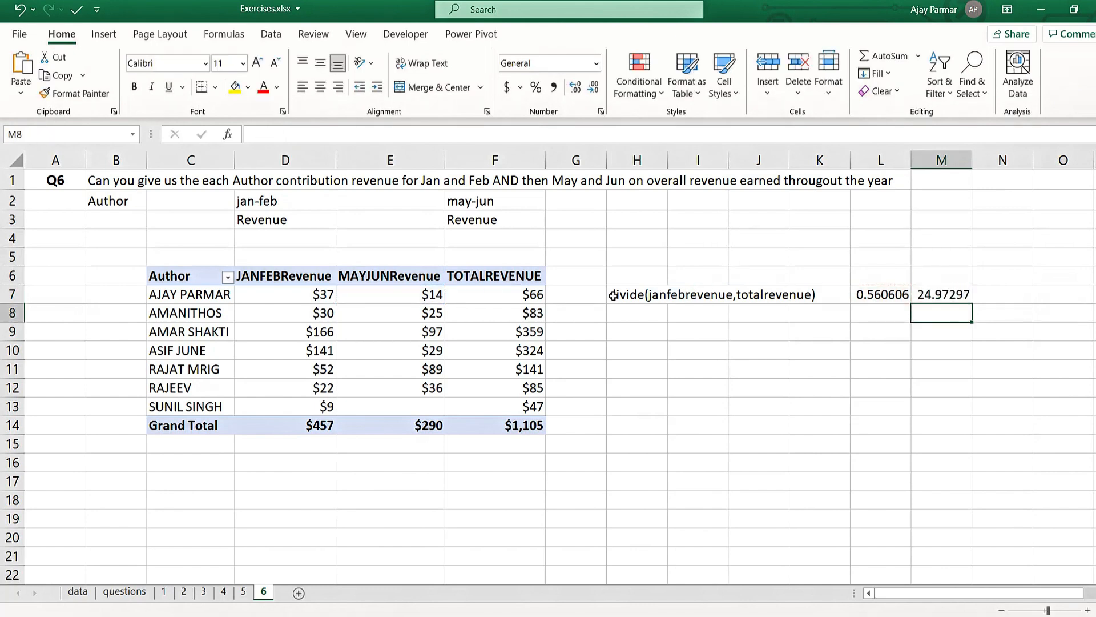
# - Calculate the first author's May-Jun share of total revenue in cell M7 with the formula =E7/F7
pyautogui.press('Up')
pyautogui.press('F2')
pyautogui.press('Escape')
pyautogui.write('=')
pyautogui.press('Left')
pyautogui.press('Left')
pyautogui.press('Left')
pyautogui.press('Left')
pyautogui.press('Left')
pyautogui.press('Left')
pyautogui.press('Left')
pyautogui.press('Left')
pyautogui.press('Left')
pyautogui.press('Right')
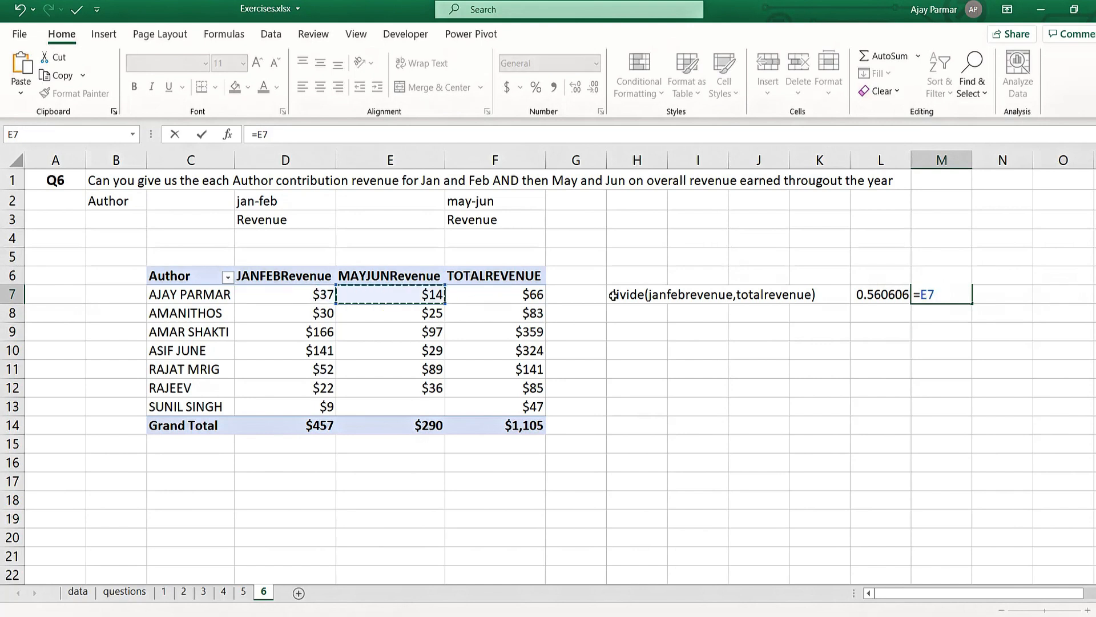
pyautogui.write('/')
pyautogui.click(504, 284)
pyautogui.press('Down')
pyautogui.press('Return')
pyautogui.press('Up')
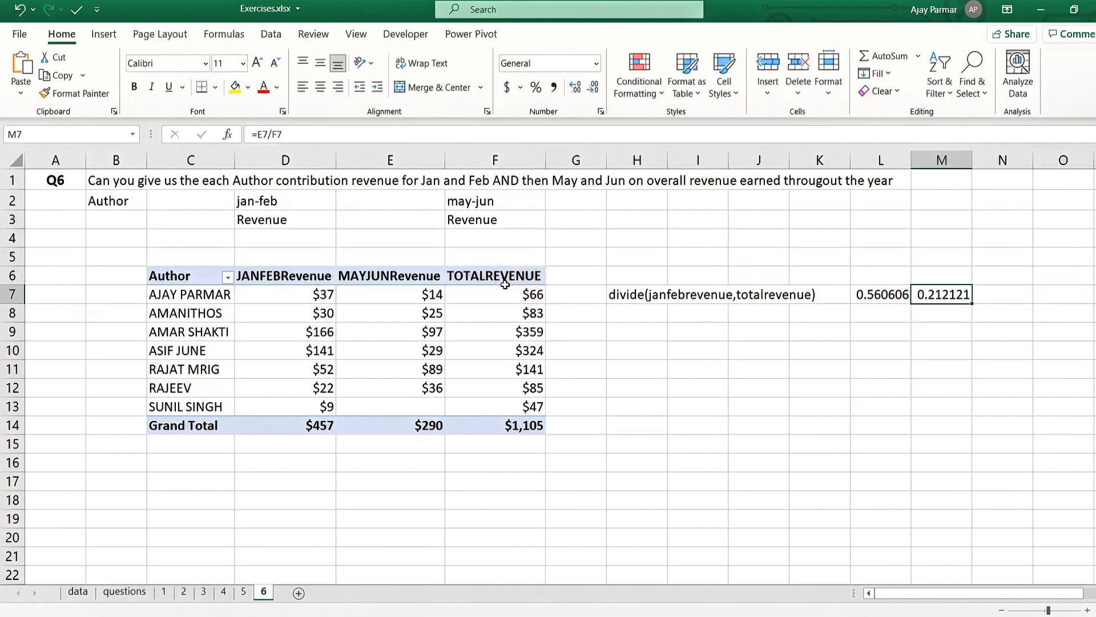
# - Fill the two share formulas in L7:M7 down through row 13 for all the authors
pyautogui.press('Left')
pyautogui.hotkey('shift', 'Right')
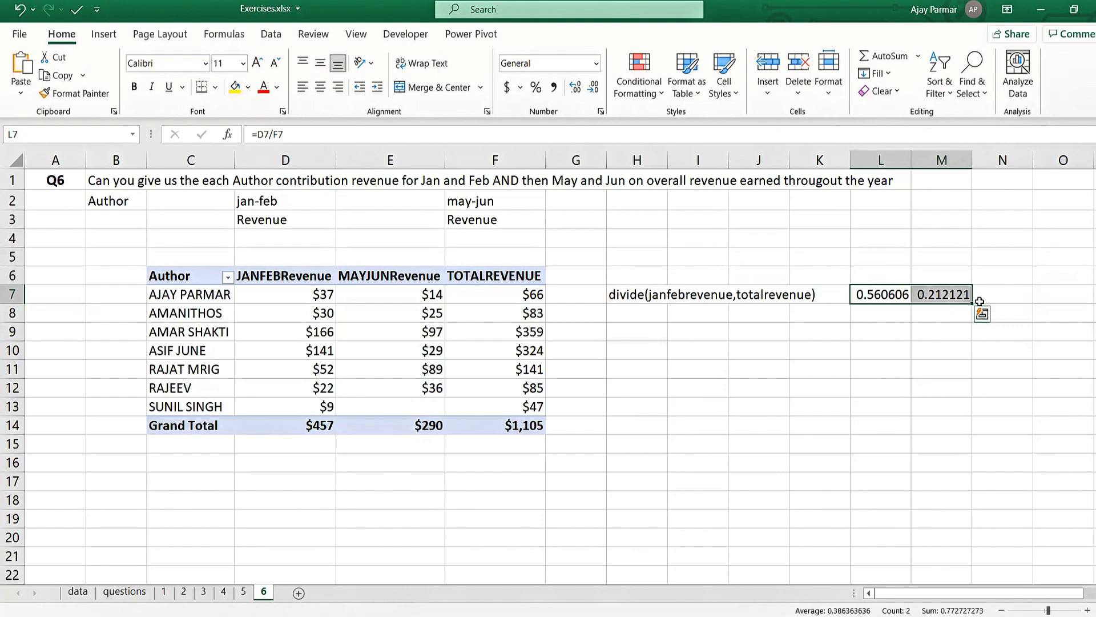
pyautogui.moveTo(973, 304); pyautogui.dragTo(969, 417)
pyautogui.click(298, 278)
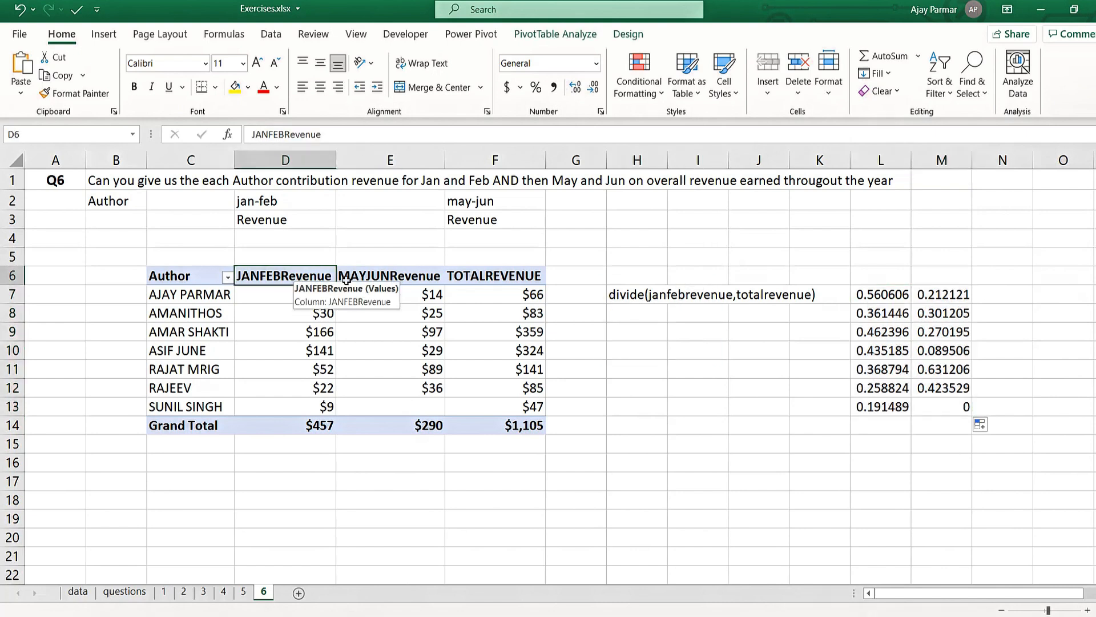
# - Format the share values in L7:M13 as percentages and return to the PivotTable's cells
pyautogui.moveTo(873, 288); pyautogui.dragTo(949, 409)
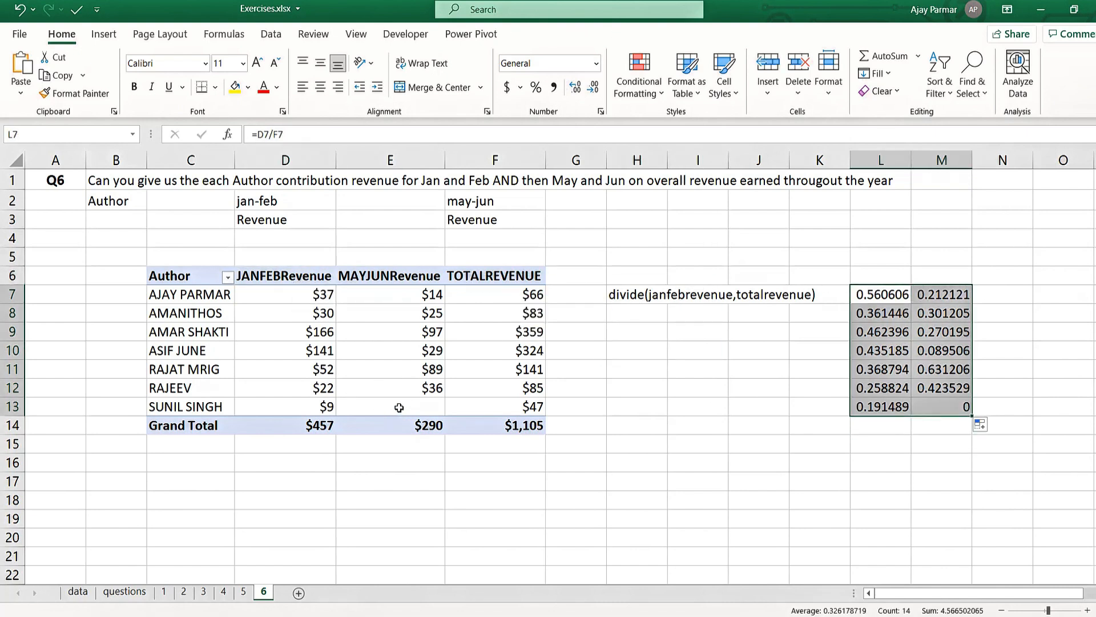
pyautogui.click(536, 87)
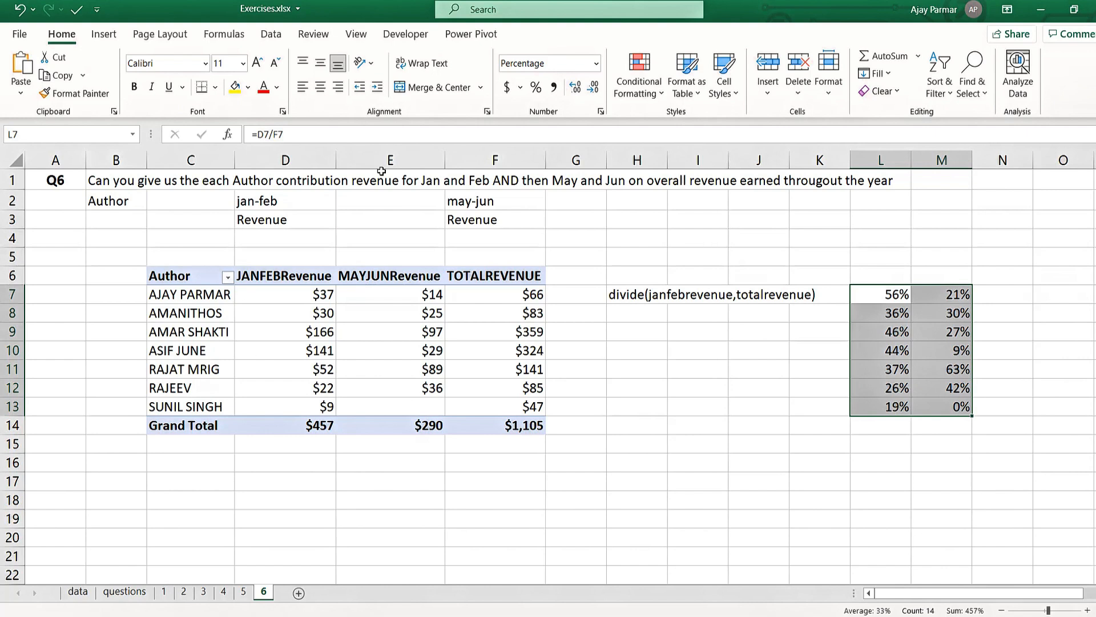
pyautogui.click(181, 294)
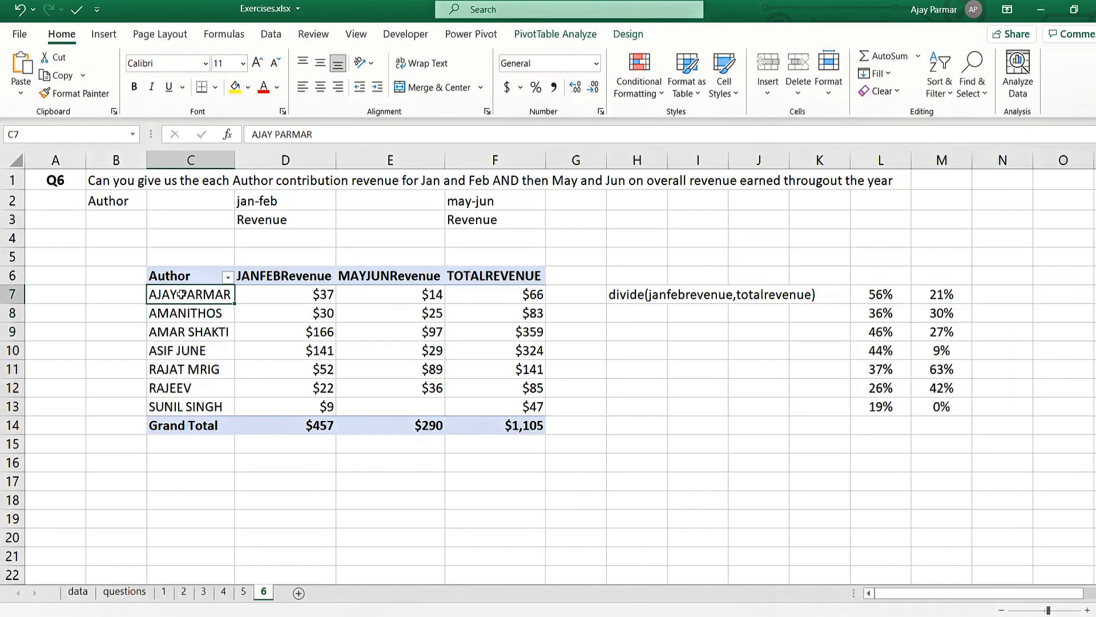
pyautogui.click(478, 319)
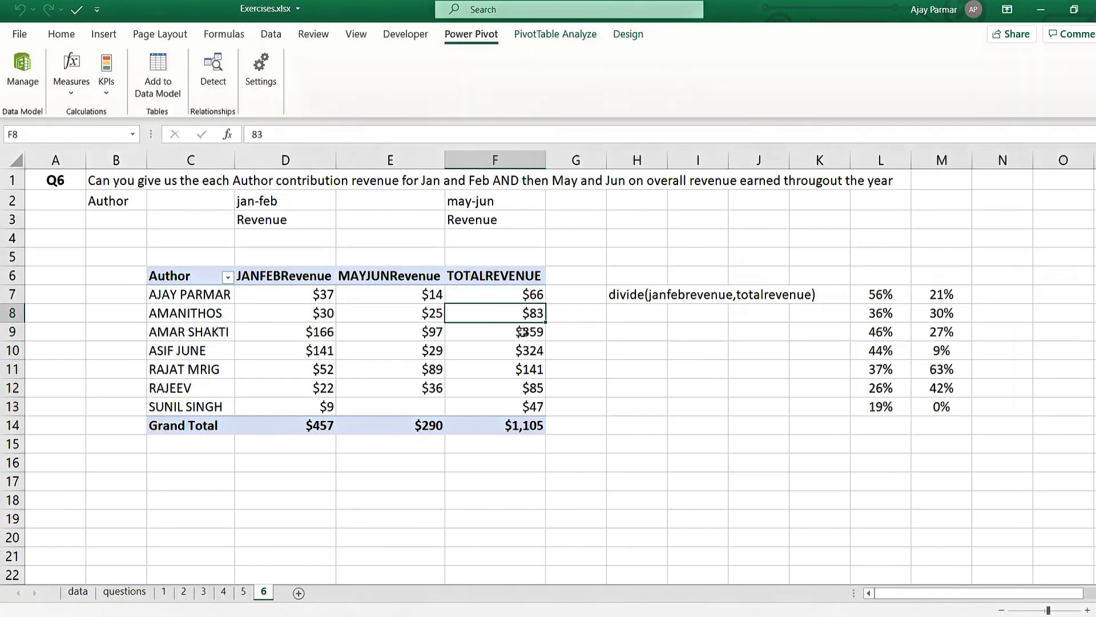